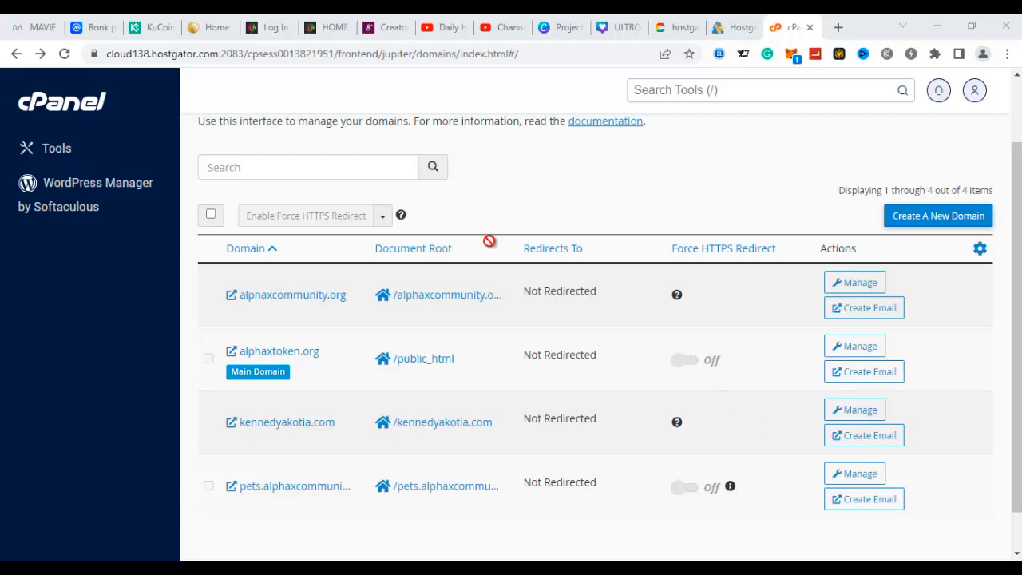
- Switch from cPanel's Domains list to the alphaxtoken.org site, landing on its contact section
click(206, 29)
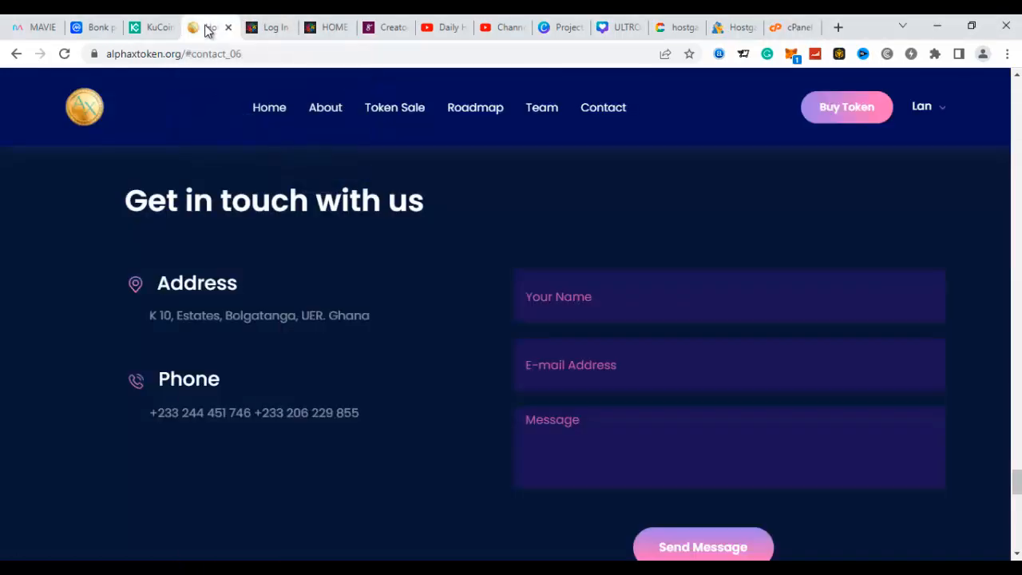
- Move up past Our Team, Roadmap, Token Sale, Staking and PreSale sections to the top banner
key(Up)
key(Up)
key(Up)
key(Up)
key(Up)
key(Up)
key(Up)
key(Up)
key(Up)
key(Up)
key(Up)
key(Up)
key(Up)
key(Up)
key(Up)
key(Up)
key(Up)
key(Up)
key(Up)
key(Up)
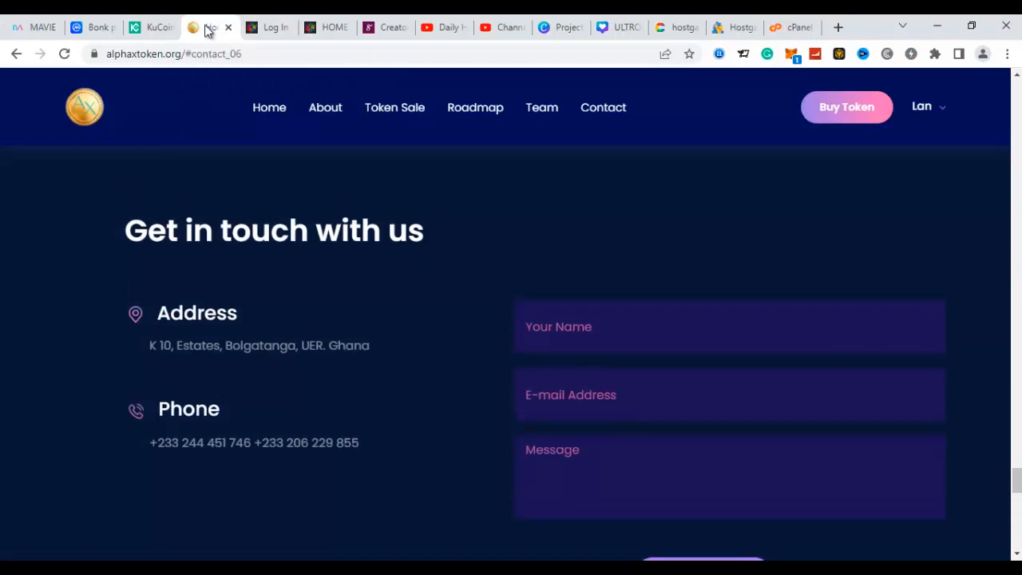
key(Up)
key(Up)
key(Up)
key(Up)
key(Up)
key(Up)
key(Up)
key(Up)
key(Up)
key(Up)
key(Up)
key(Up)
key(Up)
key(Up)
key(Up)
key(Up)
key(Up)
key(Up)
key(Up)
key(Up)
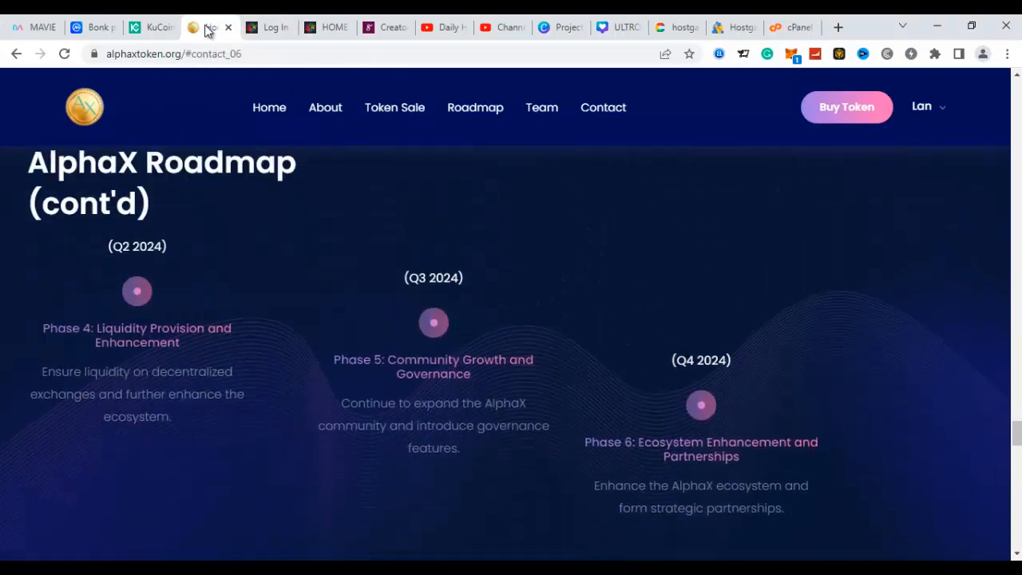
key(Up)
key(Up)
key(Up)
key(Up)
key(Up)
key(Up)
key(Up)
key(Up)
key(Up)
key(Up)
key(Up)
key(Up)
key(Up)
key(Up)
key(Up)
key(Up)
key(Up)
key(Up)
key(Up)
key(Up)
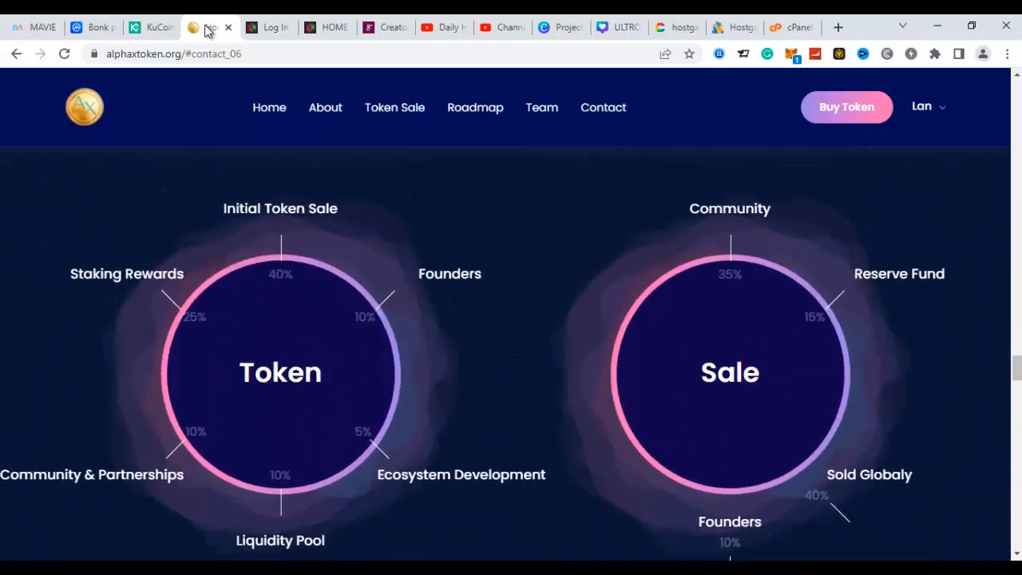
key(Up)
key(Up)
key(Up)
key(Up)
key(Up)
key(Up)
key(Up)
key(Up)
key(Up)
key(Up)
key(Up)
key(Up)
key(Up)
key(Up)
key(Up)
key(Up)
key(Up)
key(Up)
key(Up)
key(Up)
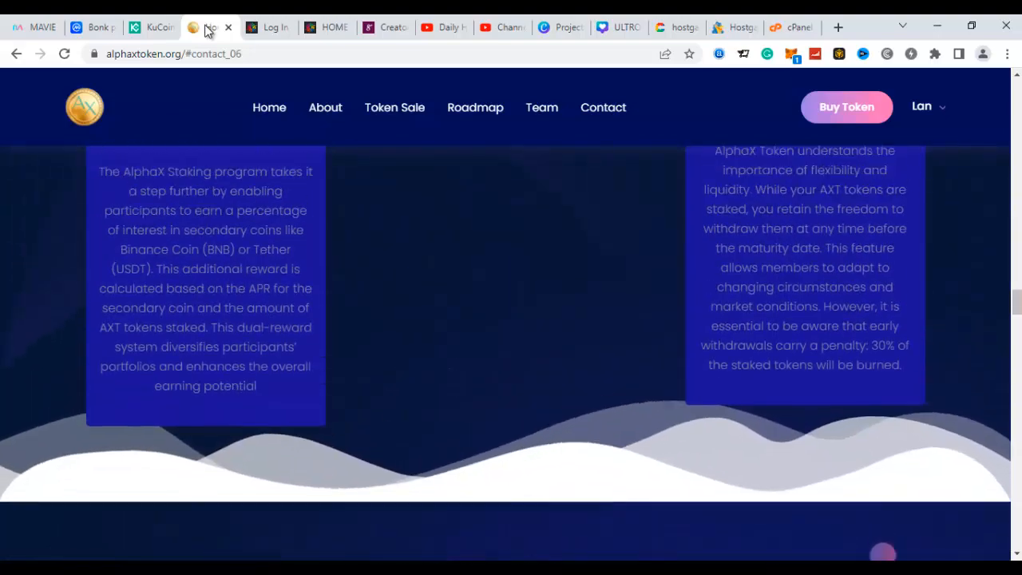
key(Up)
key(Up)
key(Up)
key(Up)
key(Up)
key(Up)
key(Up)
key(Up)
key(Up)
key(Up)
key(Up)
key(Up)
key(Up)
key(Up)
key(Up)
key(Up)
key(Up)
key(Up)
key(Up)
key(Up)
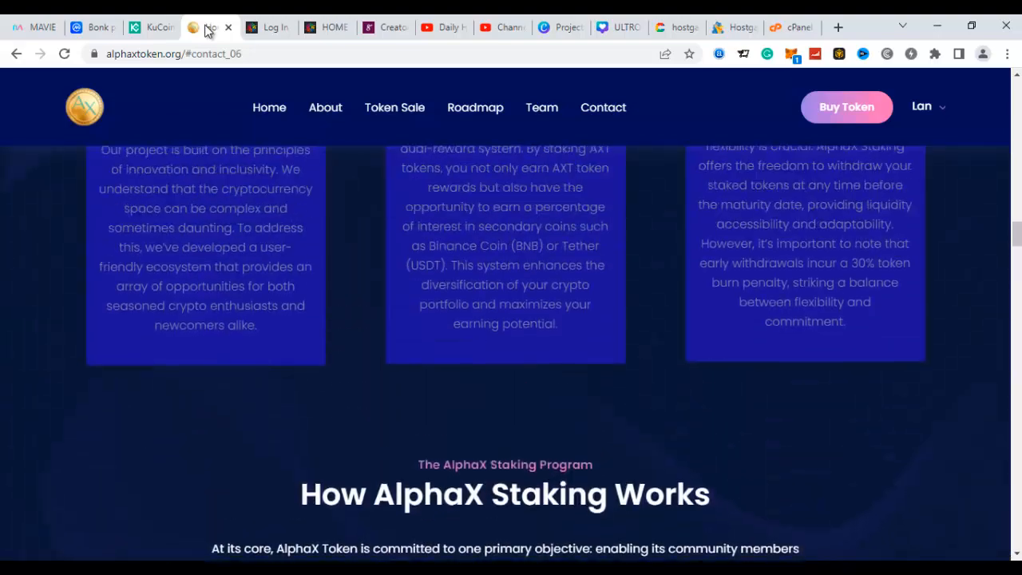
key(Up)
key(Up)
key(Up)
key(Up)
key(Up)
key(Up)
key(Up)
key(Up)
key(Up)
key(Up)
key(Up)
key(Up)
key(Up)
key(Up)
key(Up)
key(Up)
key(Up)
key(Up)
key(Up)
key(Up)
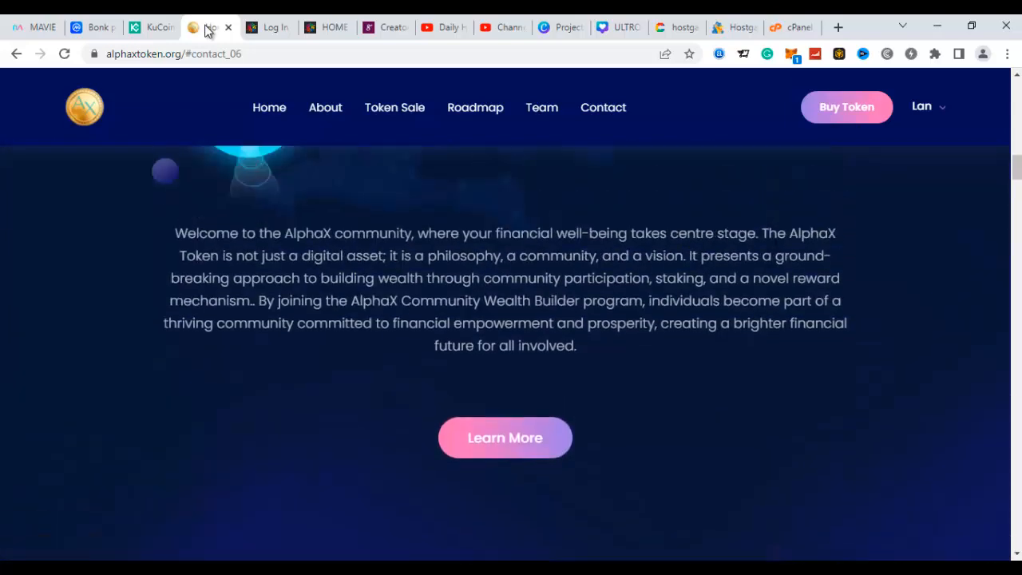
key(Up)
key(Up)
key(Up)
key(Up)
key(Up)
key(Up)
key(Up)
key(Up)
key(Up)
key(Up)
key(Up)
key(Up)
key(Up)
key(Up)
key(Up)
key(Up)
key(Up)
key(Up)
key(Up)
key(Up)
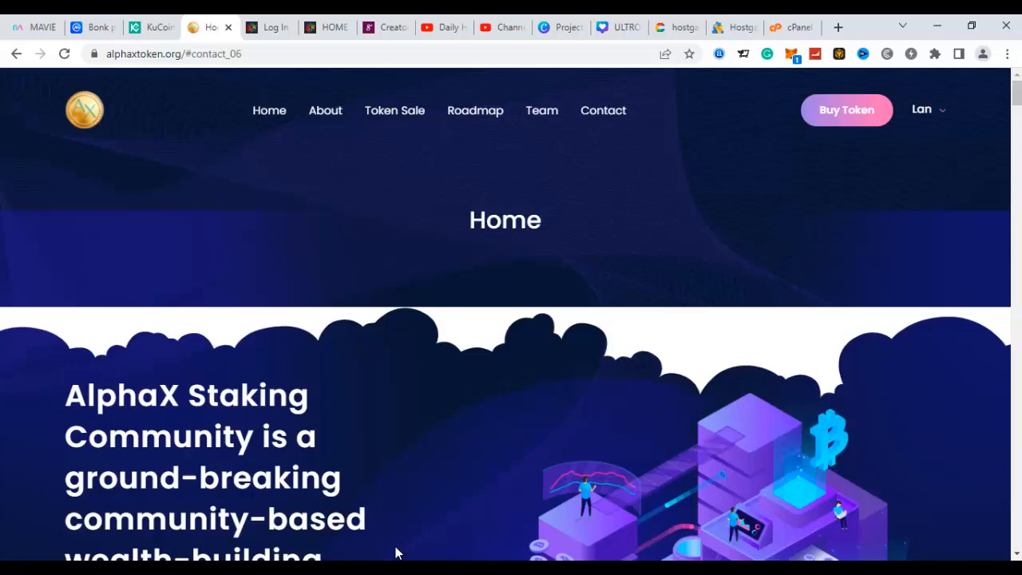
- Jump to the About, Token Sale, Roadmap, Our Team and contact sections, then bring up alphaxcommunity.org
click(324, 114)
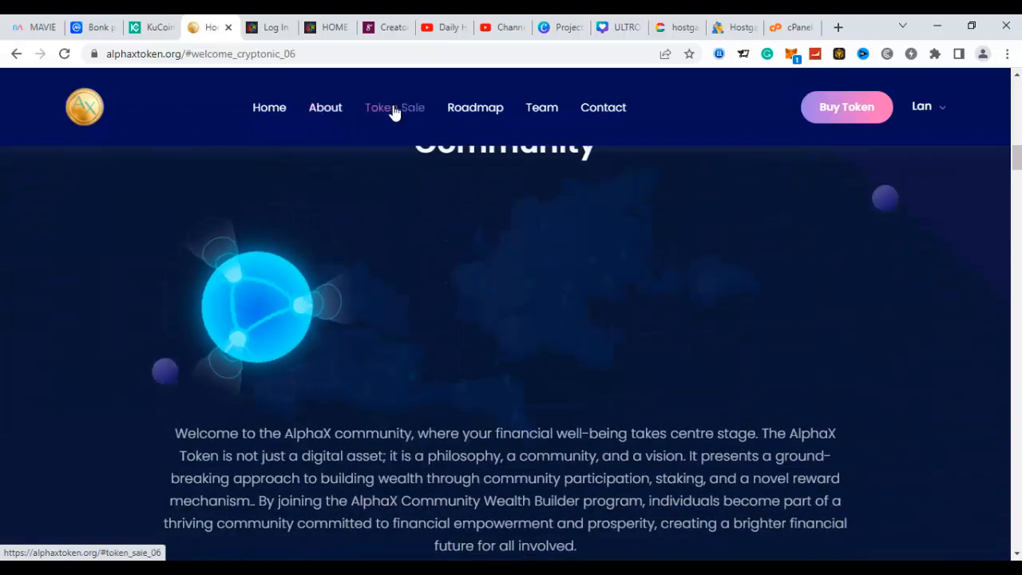
click(394, 112)
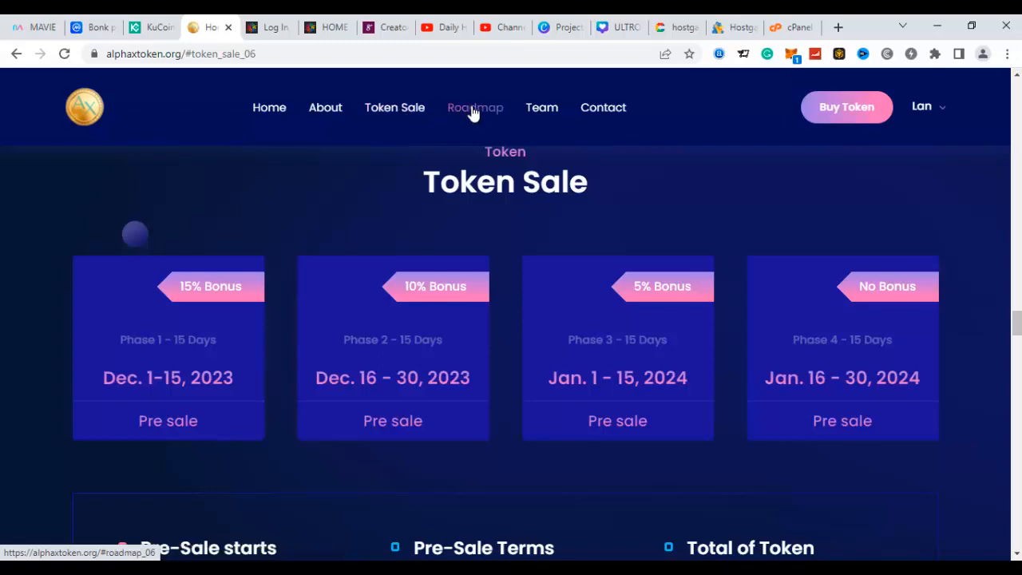
scroll(473, 113, down, 1)
click(474, 113)
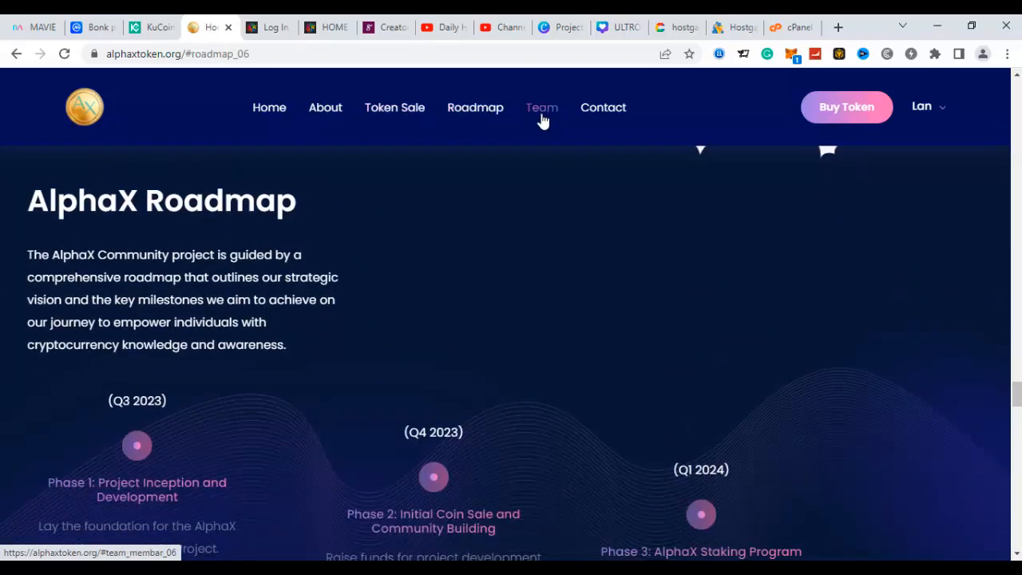
click(545, 117)
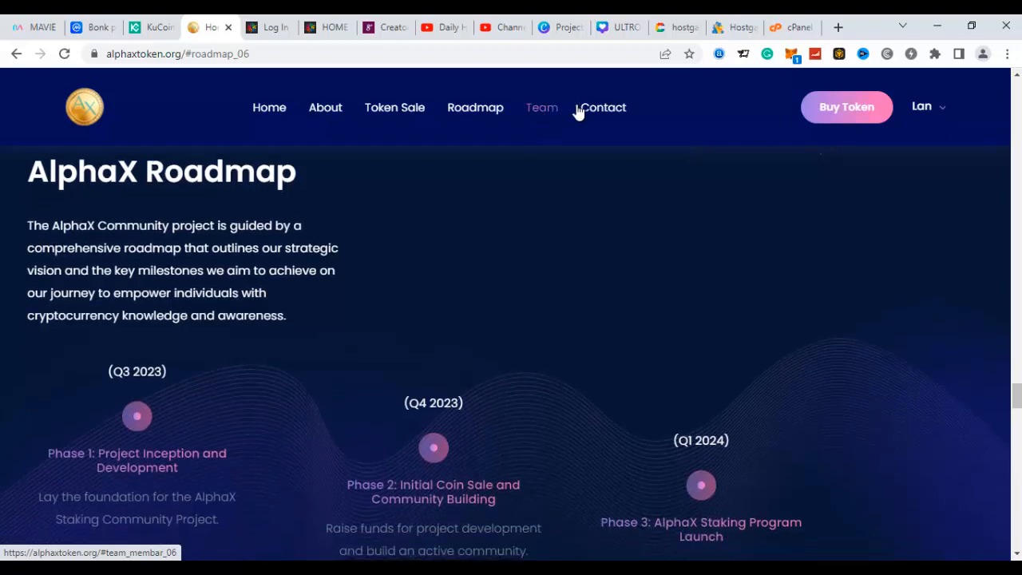
click(601, 118)
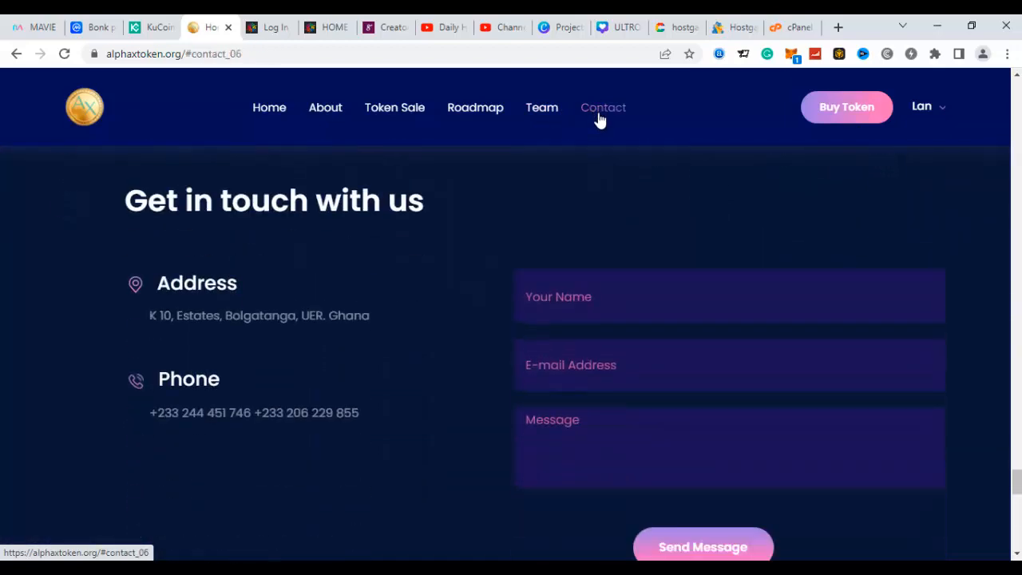
click(325, 28)
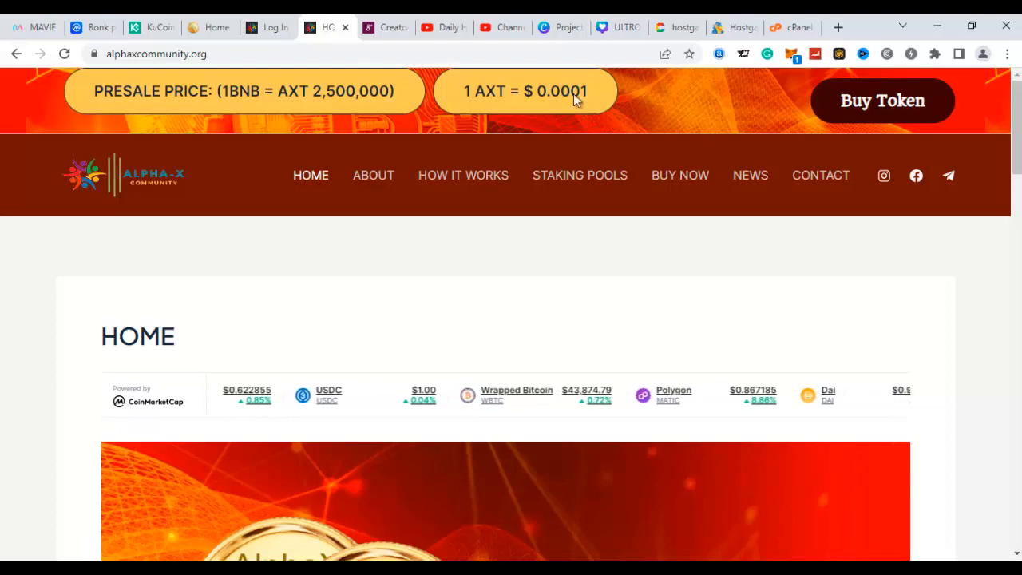
- Reload the alphaxcommunity.org home page and look through its About page
drag(1017, 114, 1005, 89)
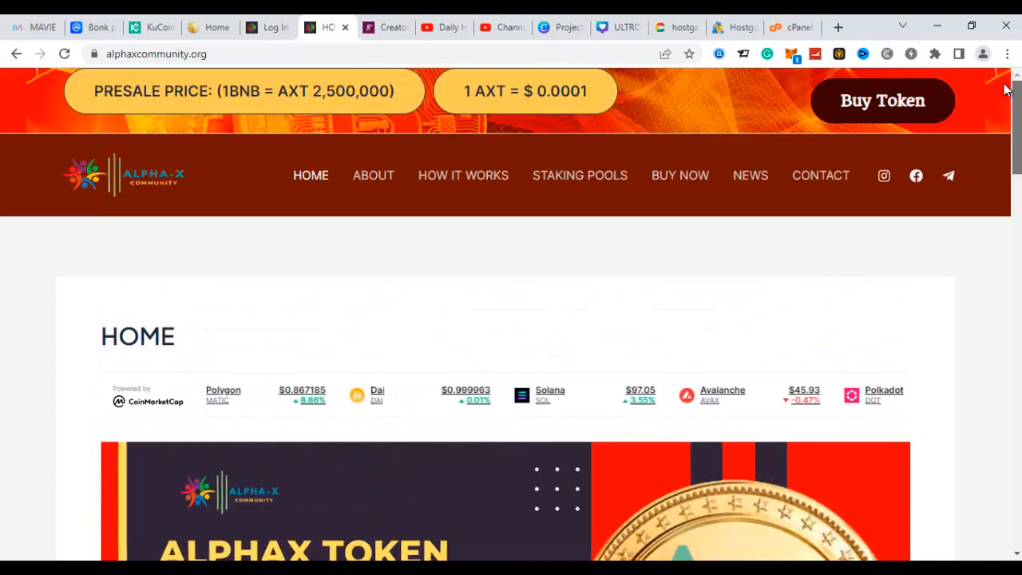
scroll(1016, 172, down, 2)
scroll(1016, 172, up, 2)
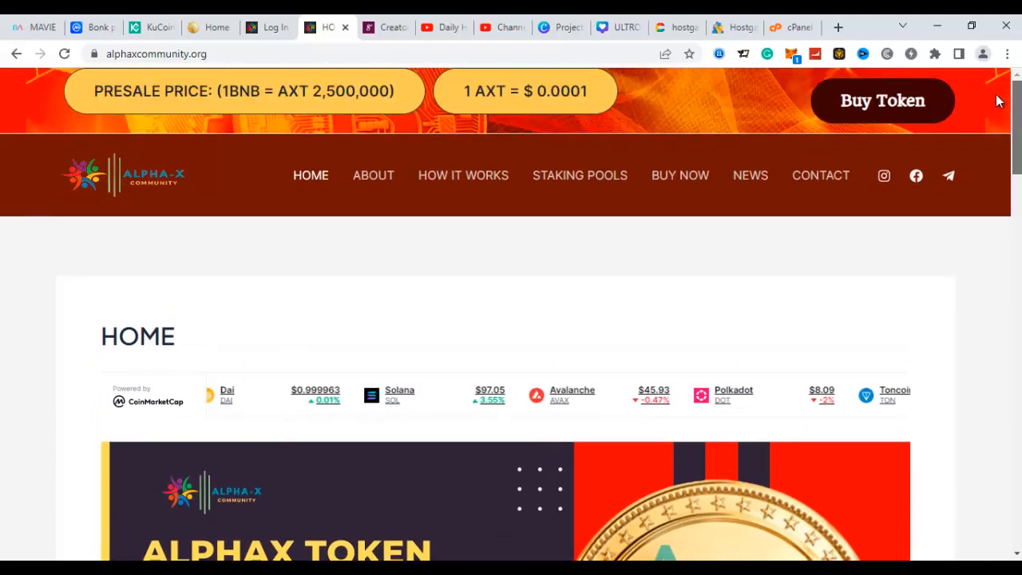
click(307, 175)
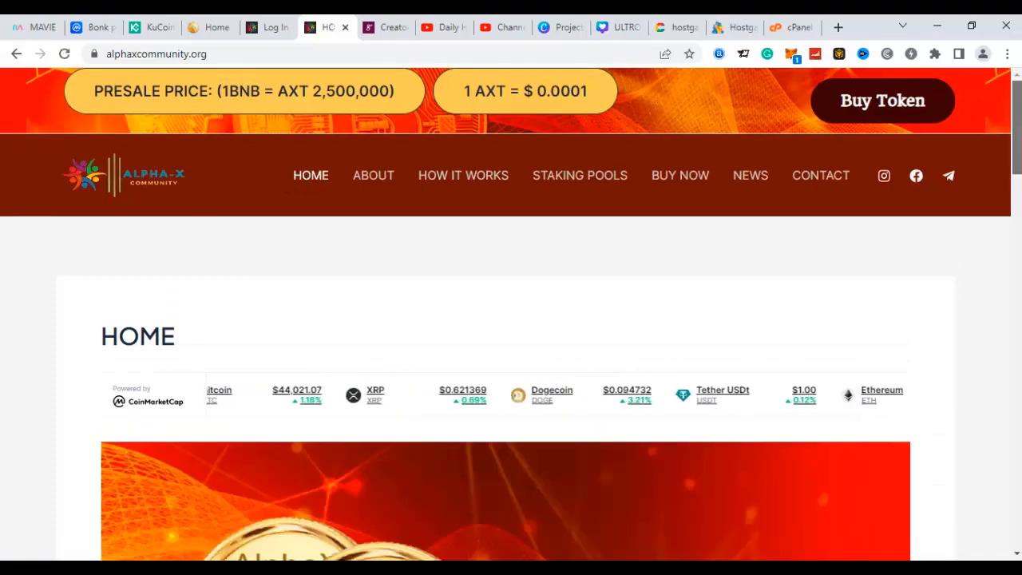
drag(1016, 127, 988, 97)
click(374, 77)
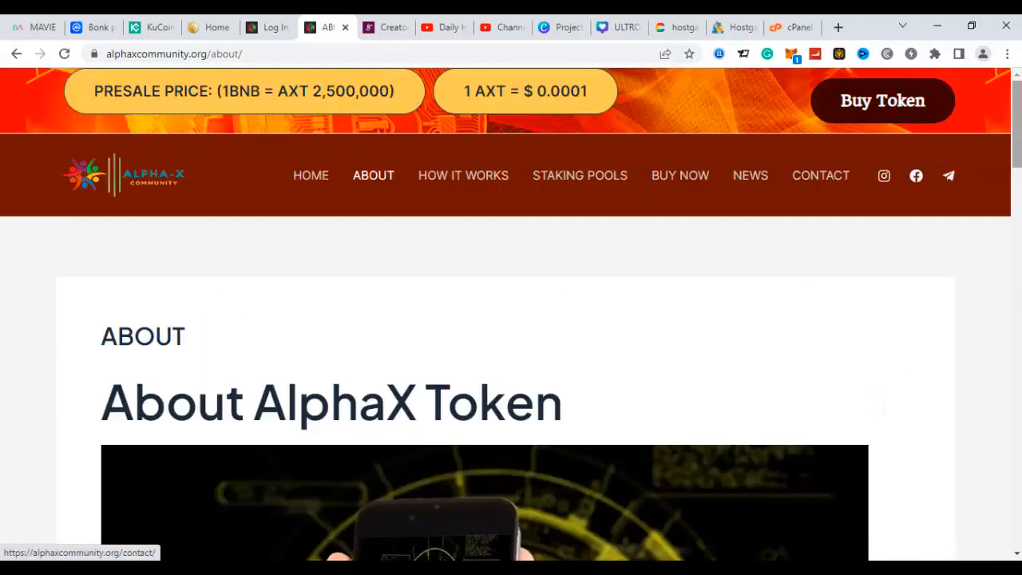
drag(1015, 118, 1008, 31)
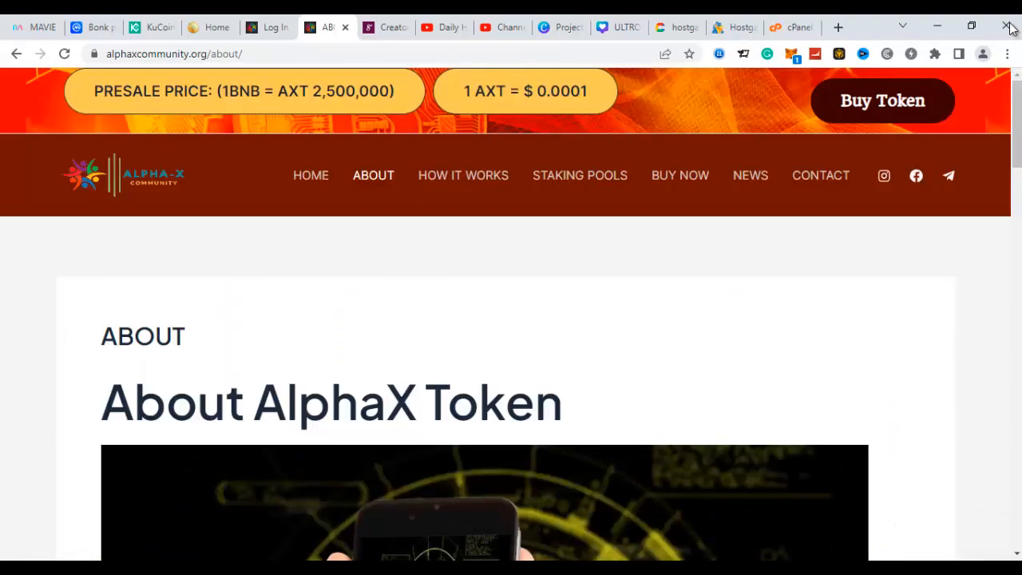
- Look through the How It Works and Staking Pools pages
click(472, 175)
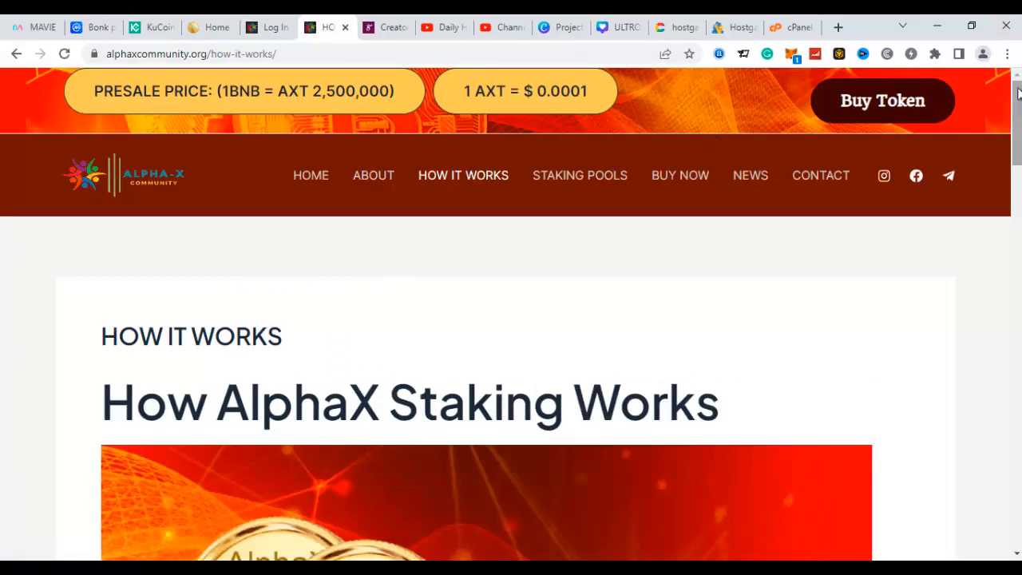
scroll(1015, 114, down, 20)
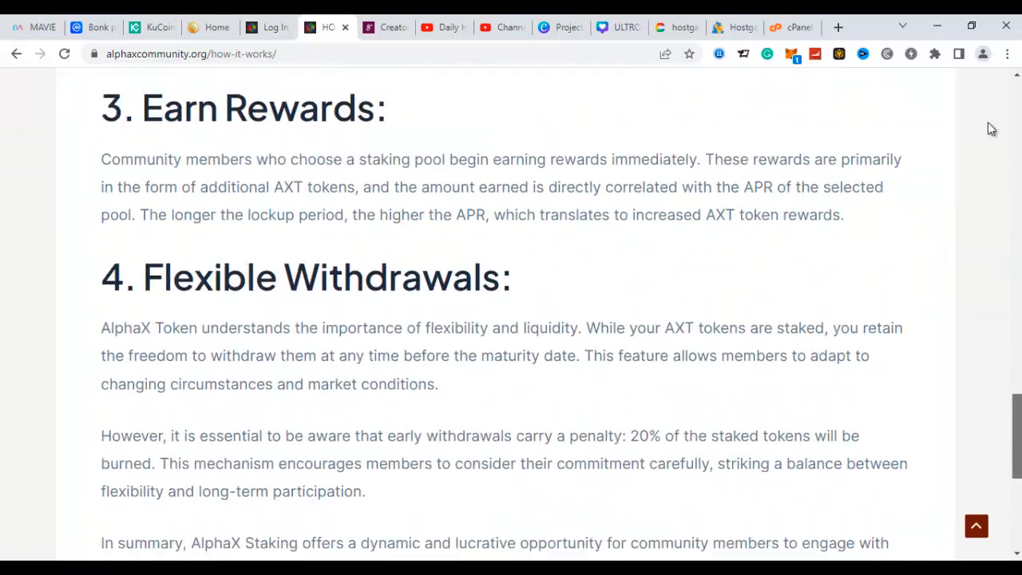
key(Home)
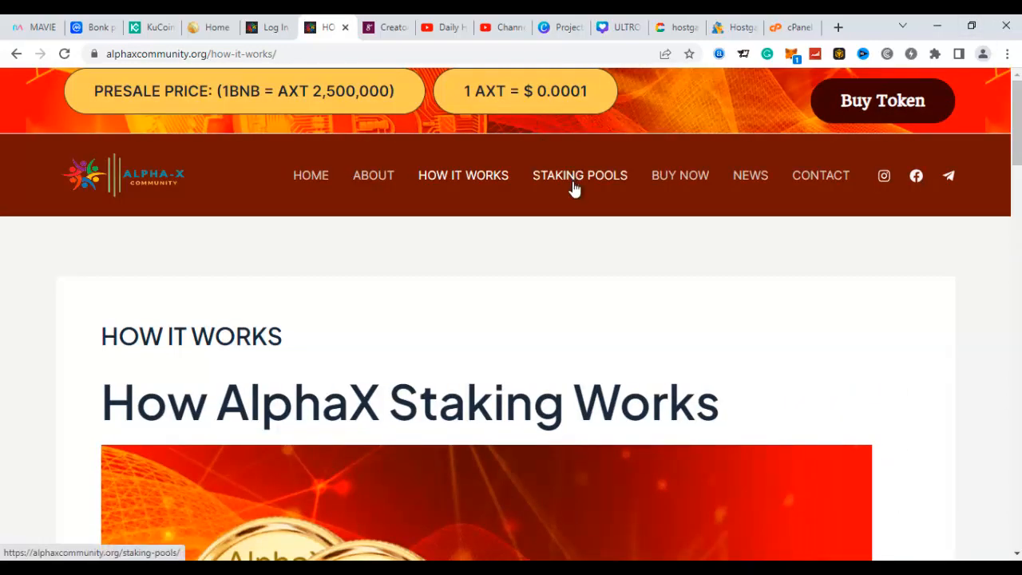
click(572, 184)
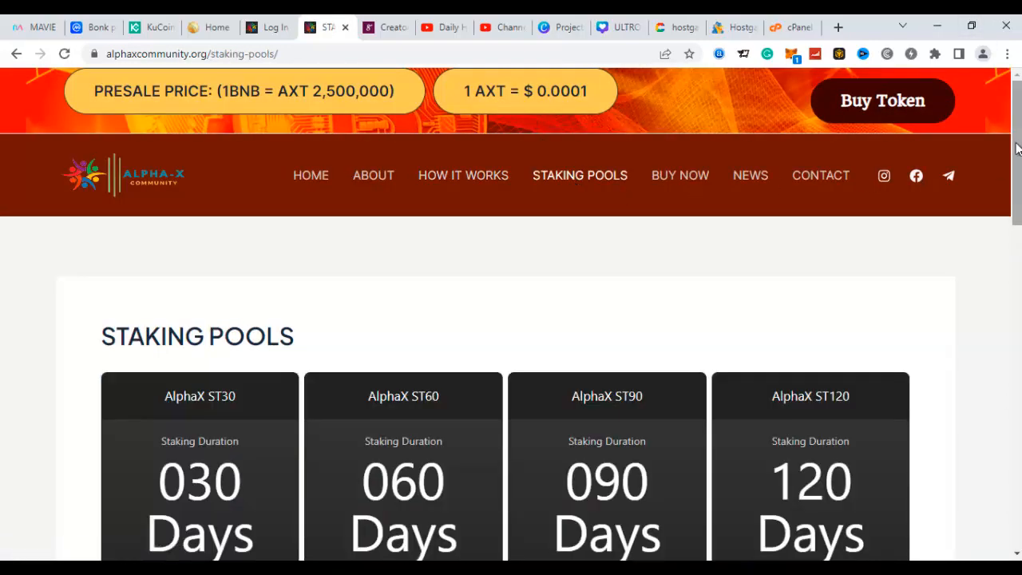
scroll(1015, 171, down, 1)
drag(1015, 170, 1007, 221)
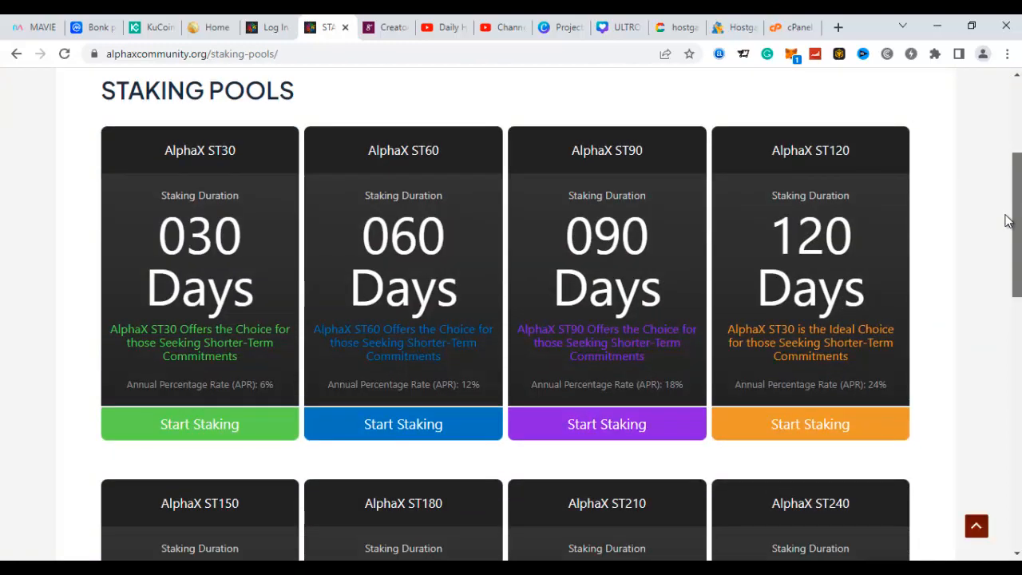
scroll(1005, 221, down, 1)
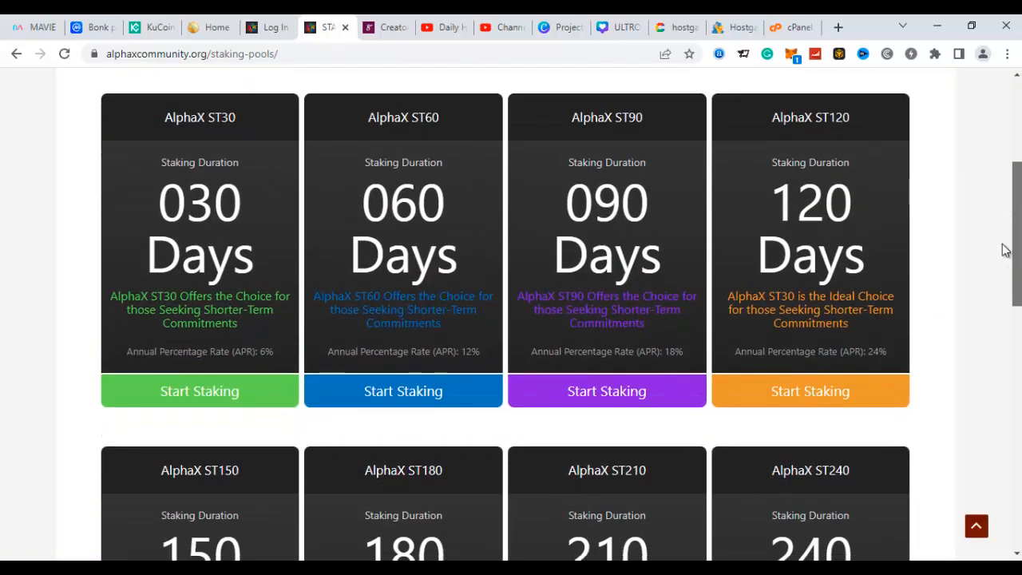
drag(1004, 247, 844, 91)
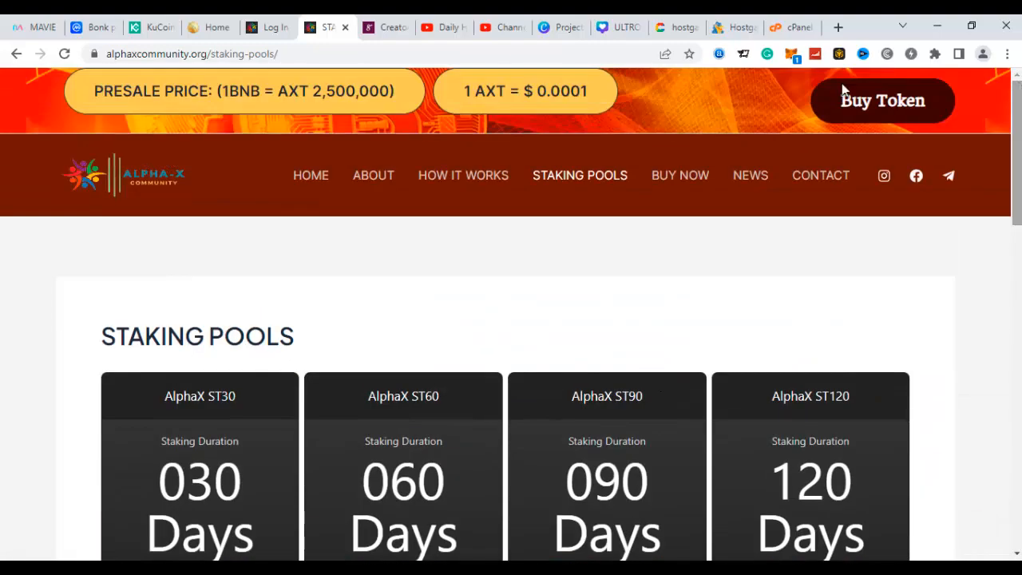
- View the presale whitelist form, News and Contact pages, then return to cPanel's Domains list
click(680, 183)
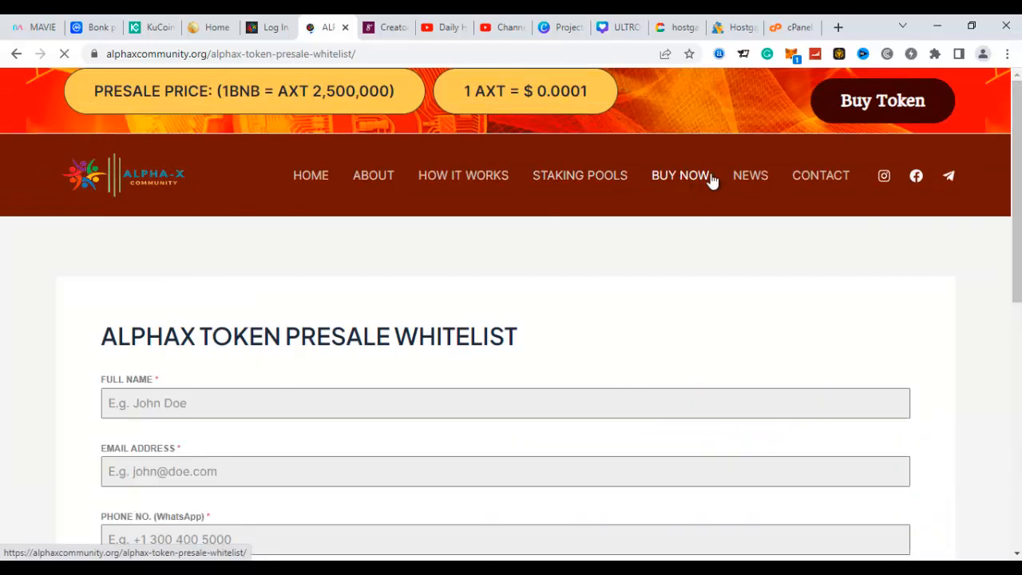
click(746, 177)
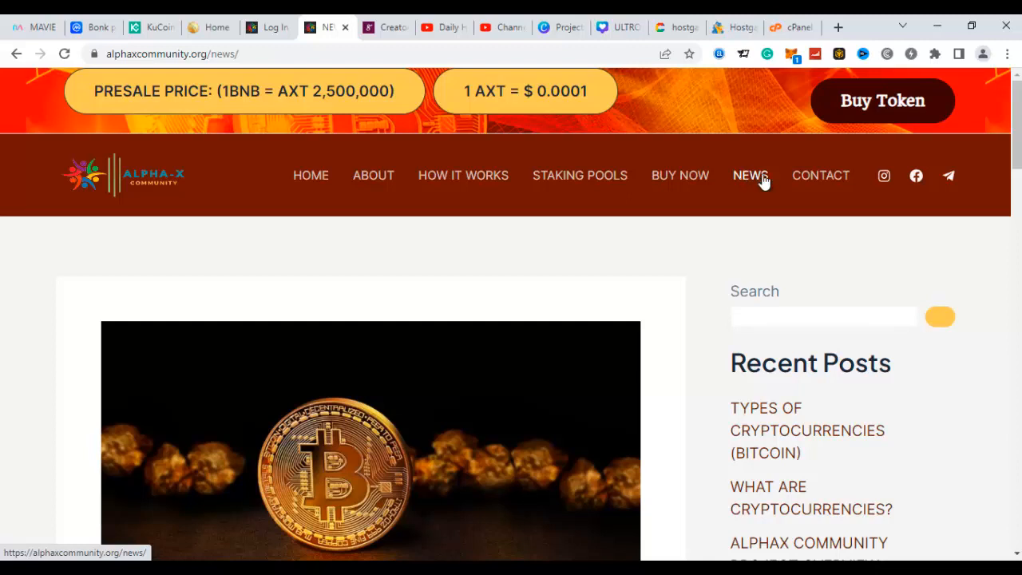
click(822, 182)
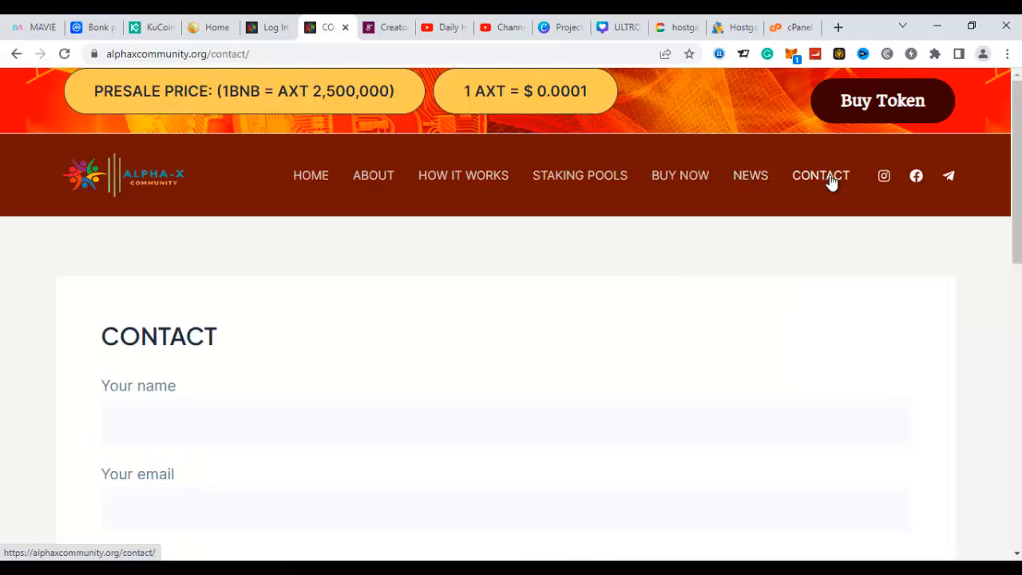
drag(1017, 133, 1018, 225)
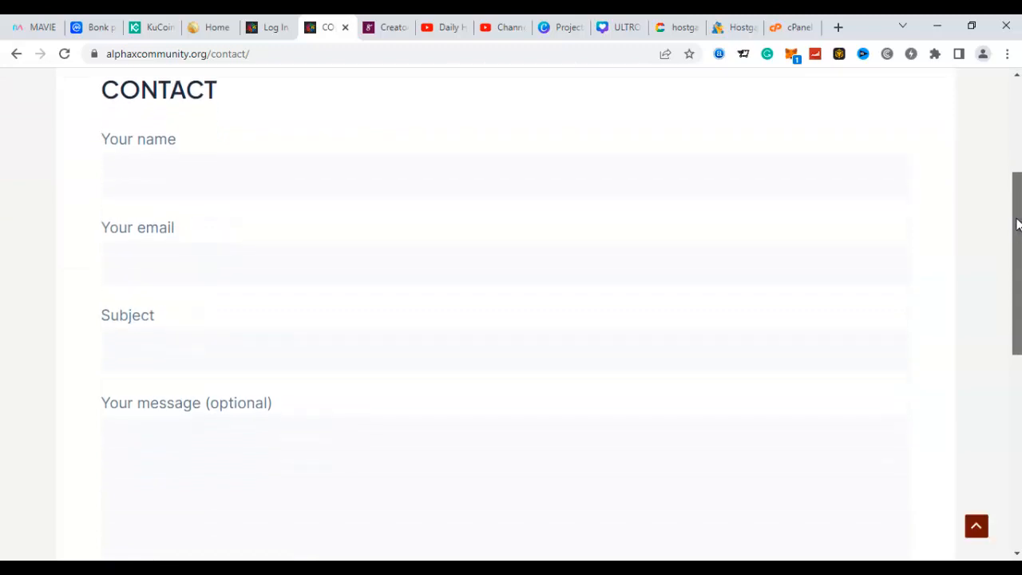
drag(1014, 221, 1017, 114)
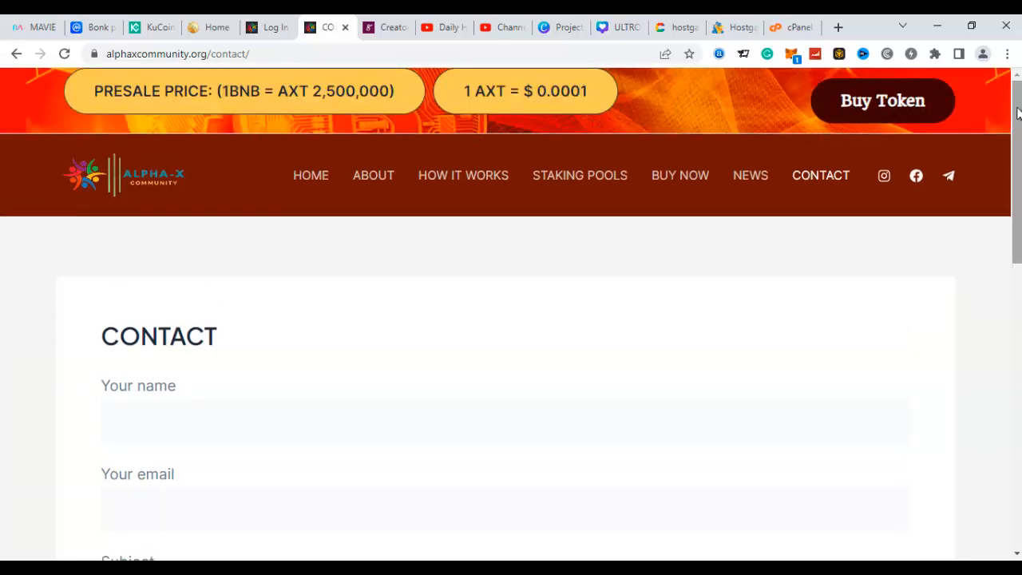
click(790, 26)
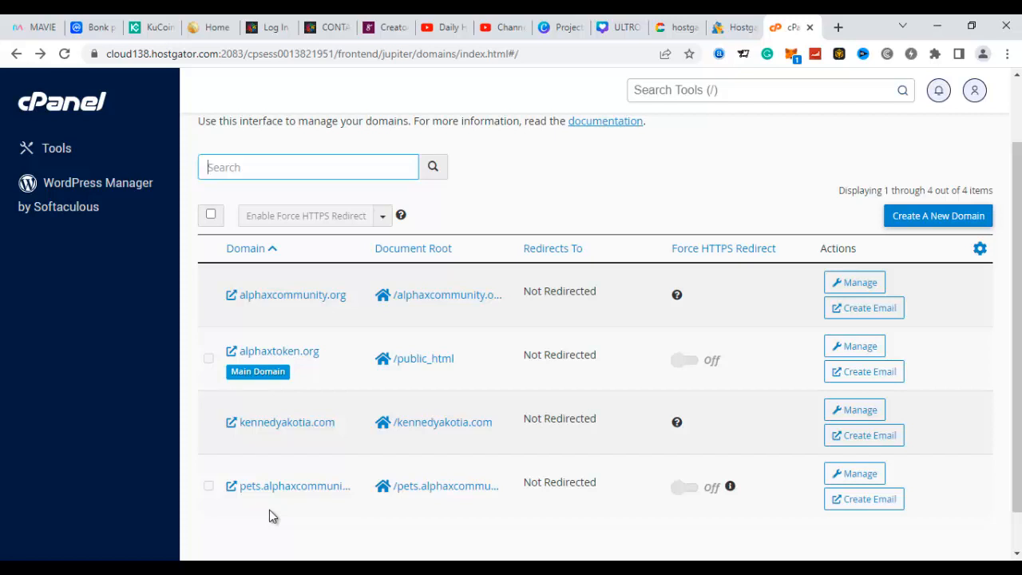
- From the cPanel tools home, open WordPress in the Softaculous Apps Installer
click(62, 104)
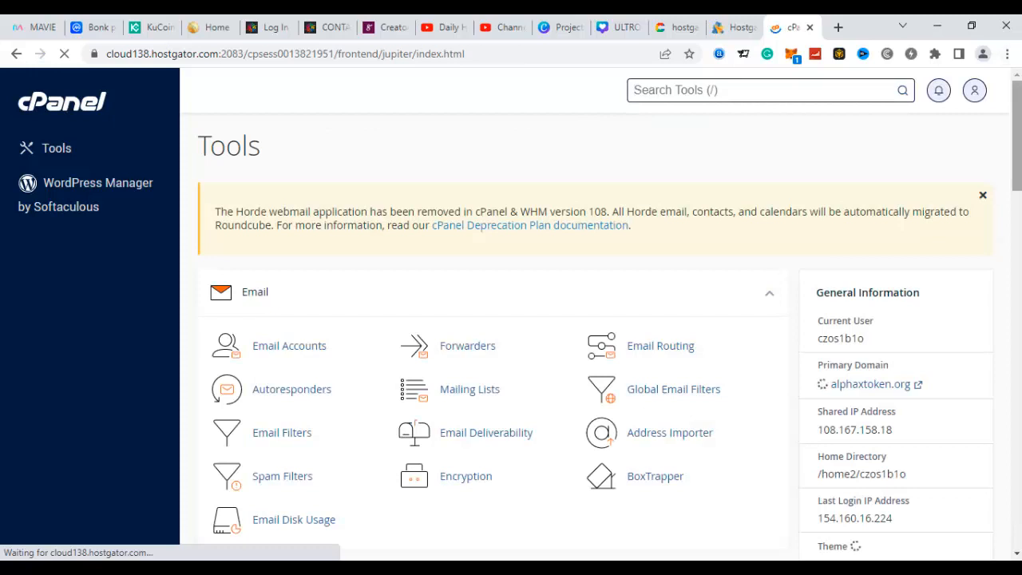
scroll(511, 319, down, 3)
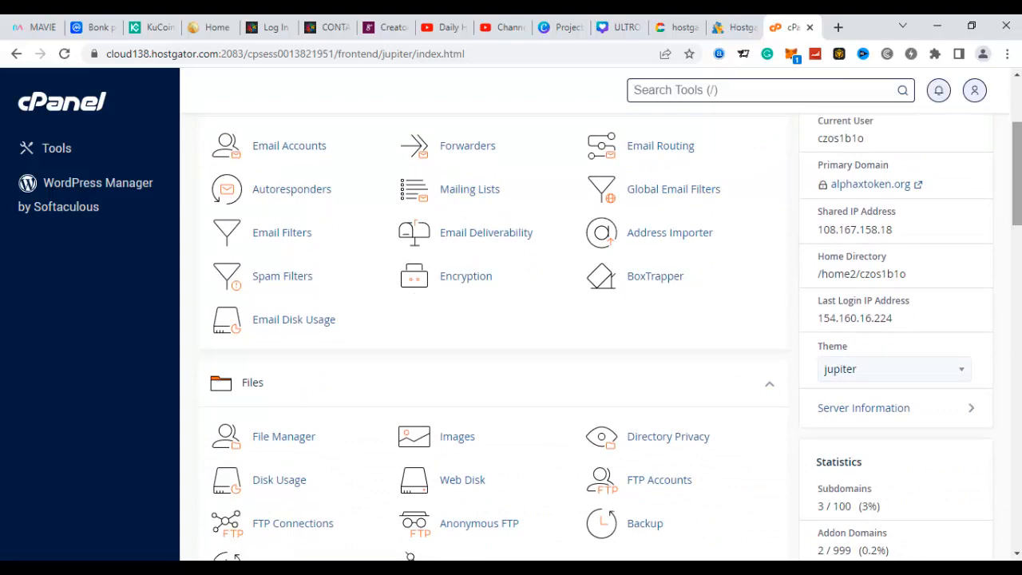
scroll(492, 335, down, 2)
drag(1018, 236, 1019, 399)
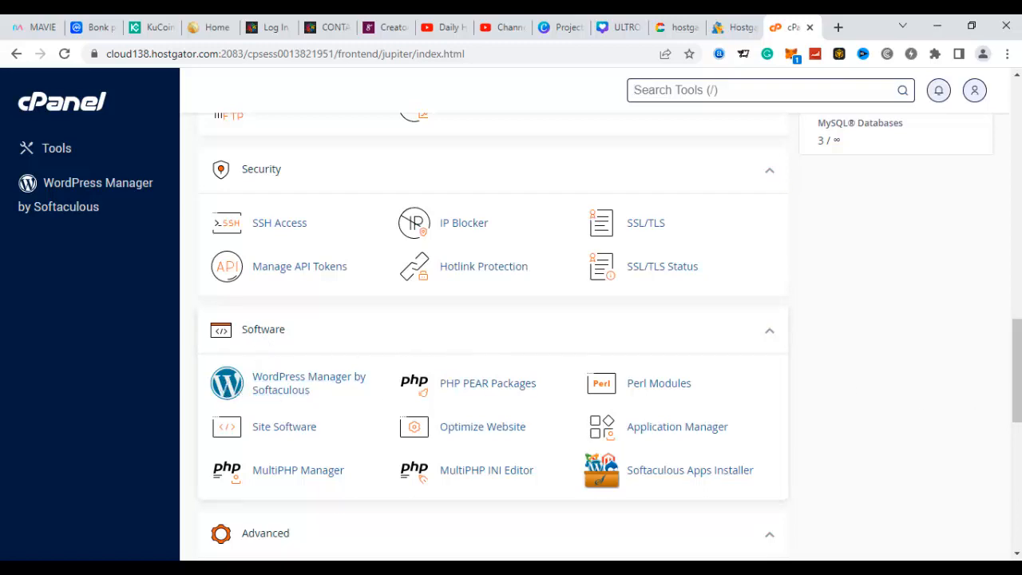
drag(1019, 385, 1019, 509)
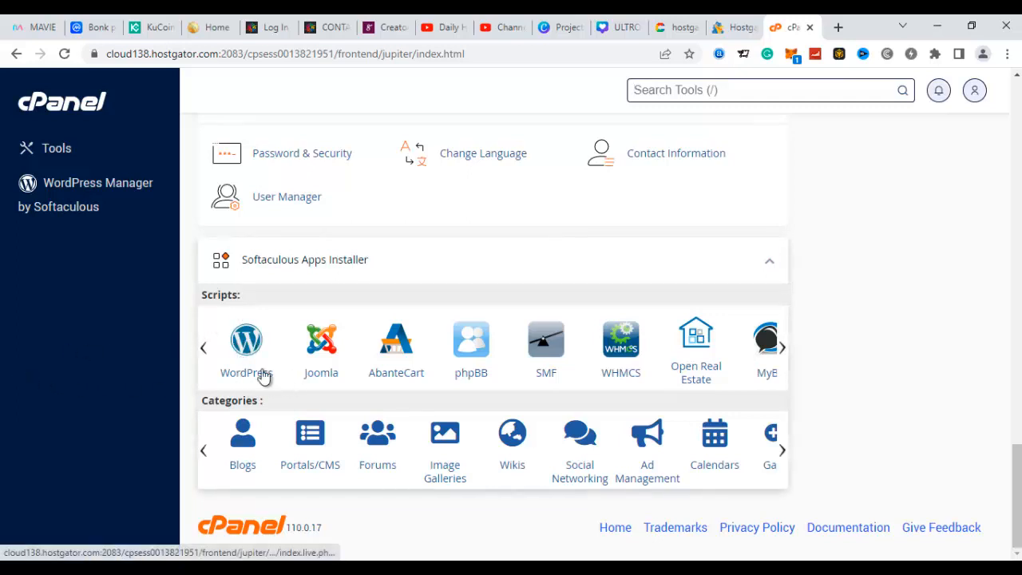
click(252, 354)
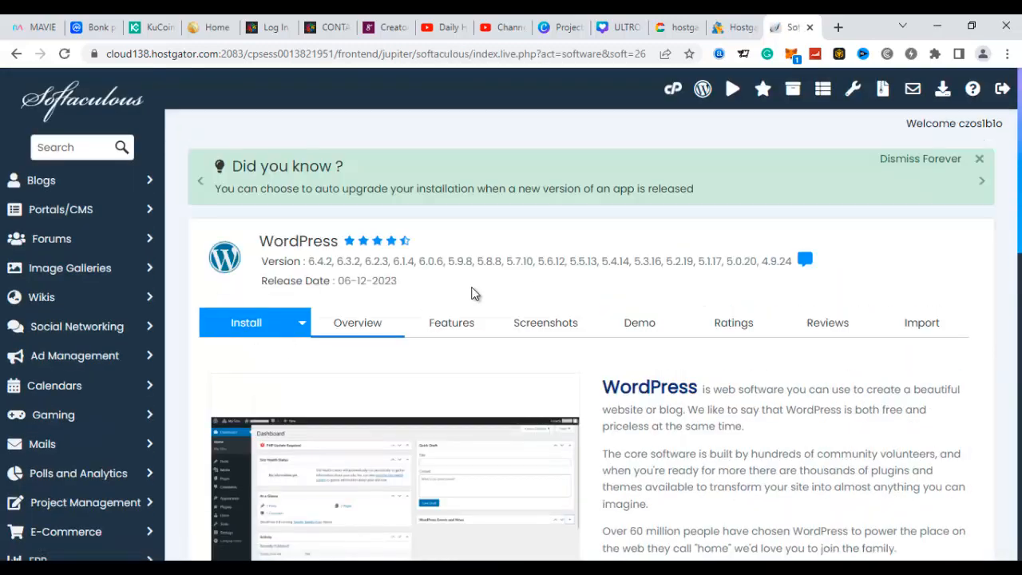
- Review WordPress's Current Installations list, then start a new WordPress install
scroll(832, 445, down, 10)
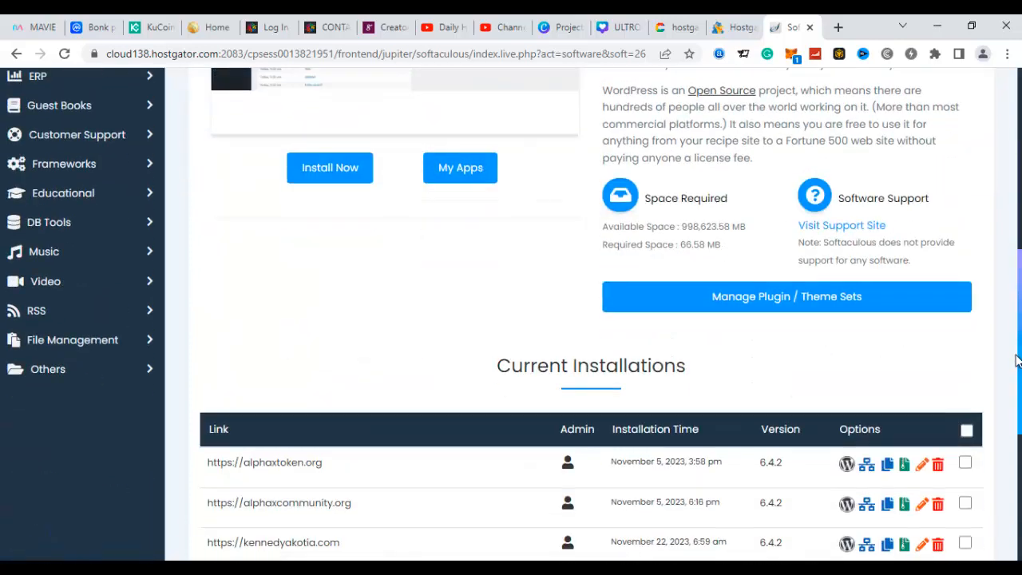
scroll(832, 445, down, 3)
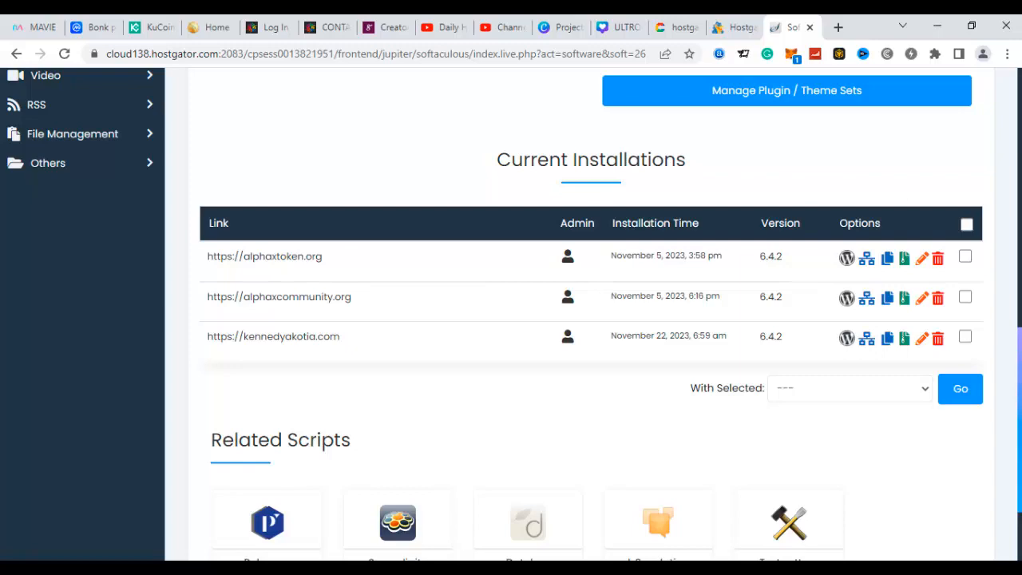
scroll(1015, 333, up, 4)
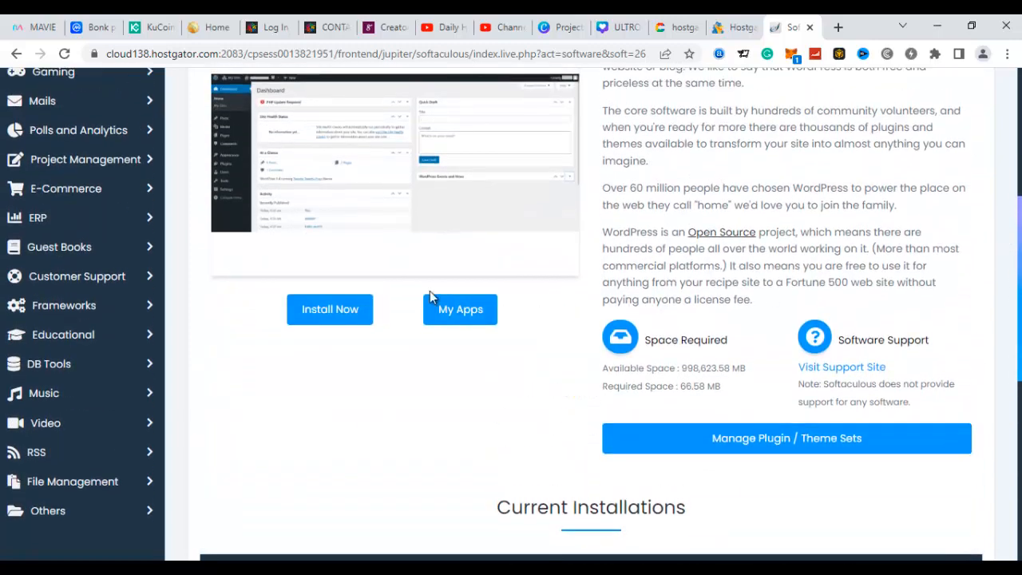
click(330, 312)
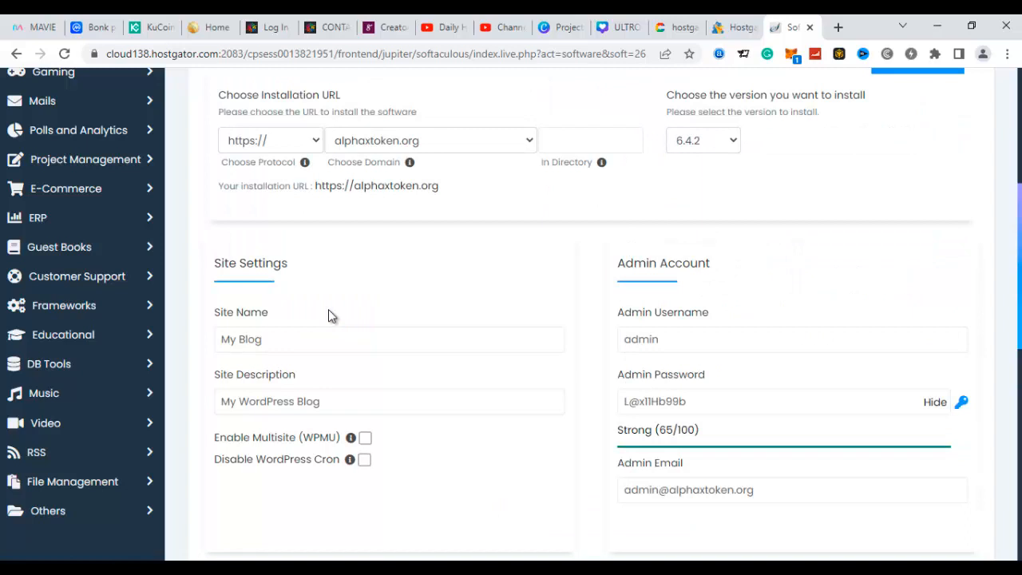
- Choose pets.alphaxcommunity.org as the install domain and keep WordPress version 6.4.2
click(531, 142)
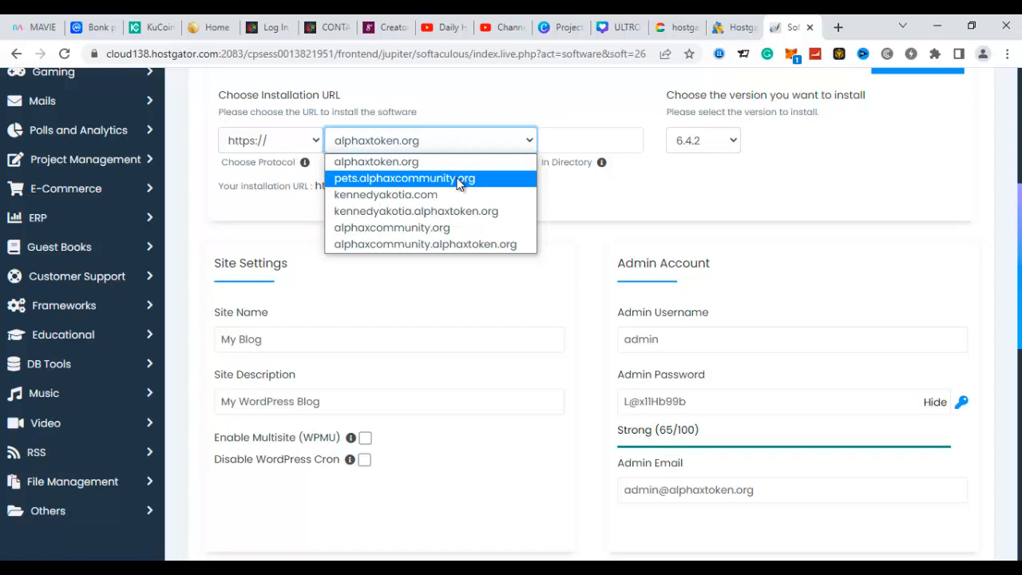
click(460, 179)
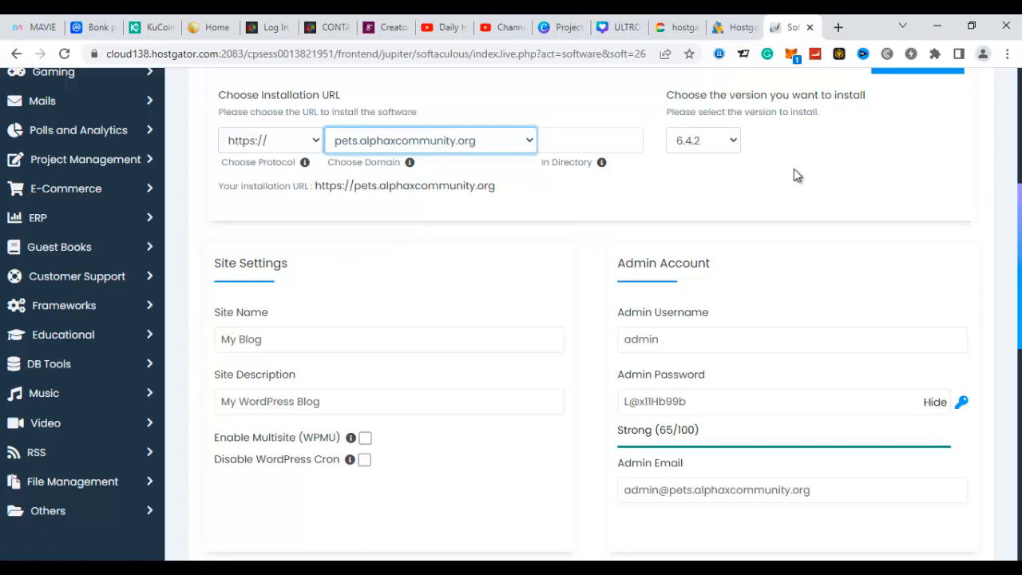
click(731, 141)
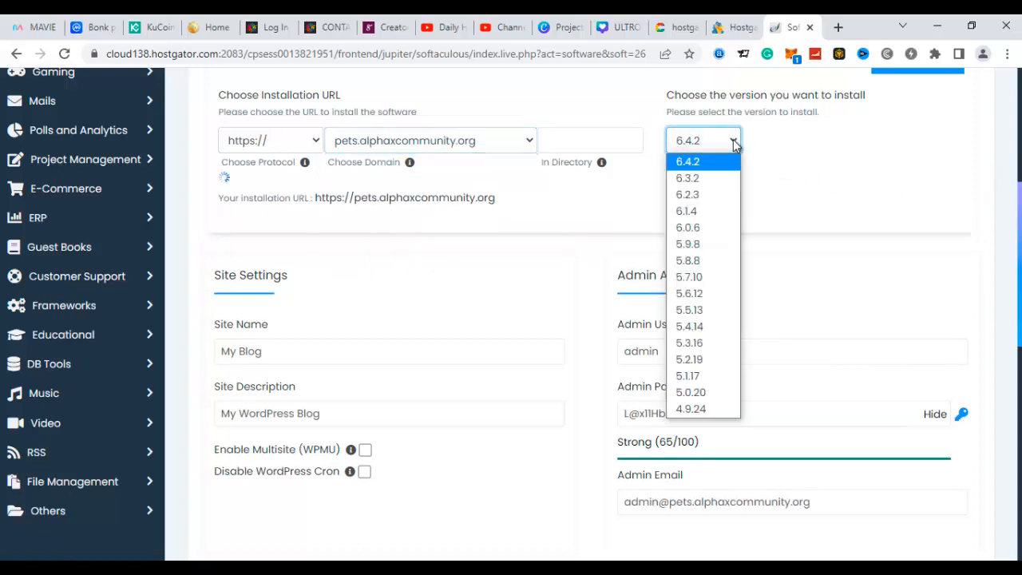
click(732, 140)
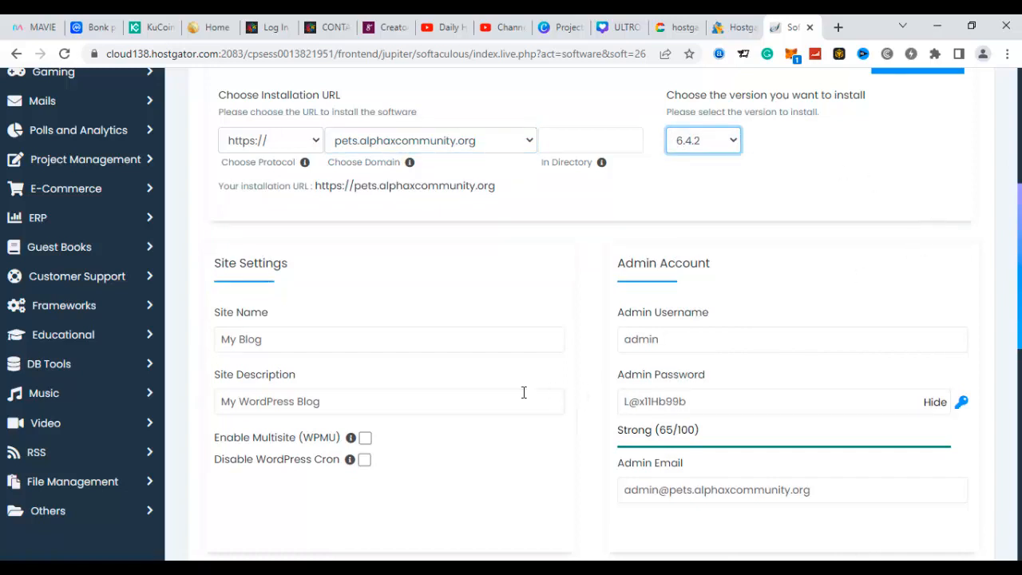
click(461, 342)
- Replace the default site name 'My Blog' with 'Pets Kngdom'
click(394, 338)
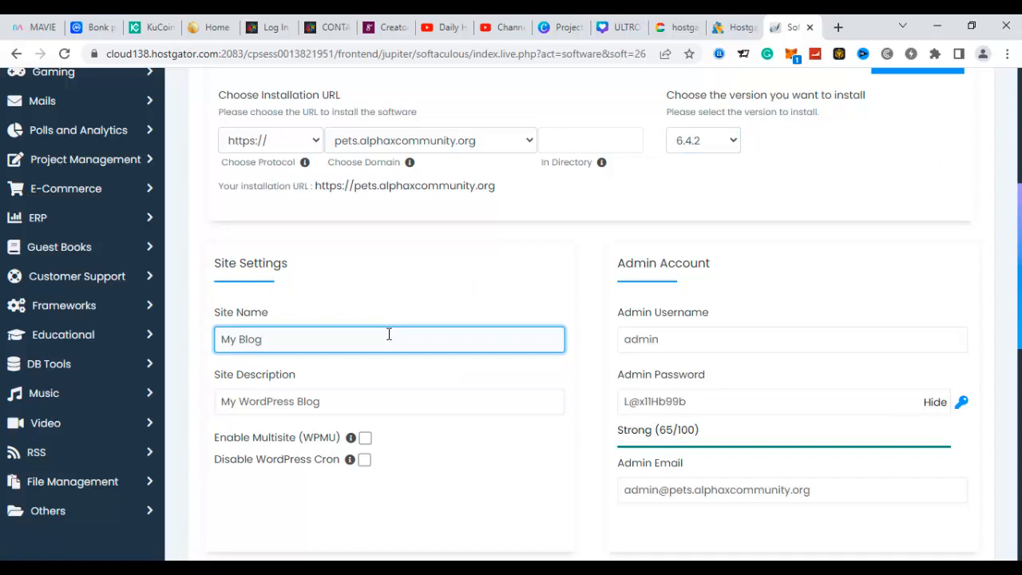
key(BackSpace)
key(BackSpace)
key(BackSpace)
key(BackSpace)
key(BackSpace)
key(BackSpace)
key(BackSpace)
text(pes)
text(t)
key(BackSpace)
key(BackSpace)
key(BackSpace)
key(BackSpace)
text(PE)
key(BackSpace)
text(ets)
text( K)
text(i)
text(n)
text(g)
text(dom)
- Set the site description to 'Everything about pets'
click(370, 401)
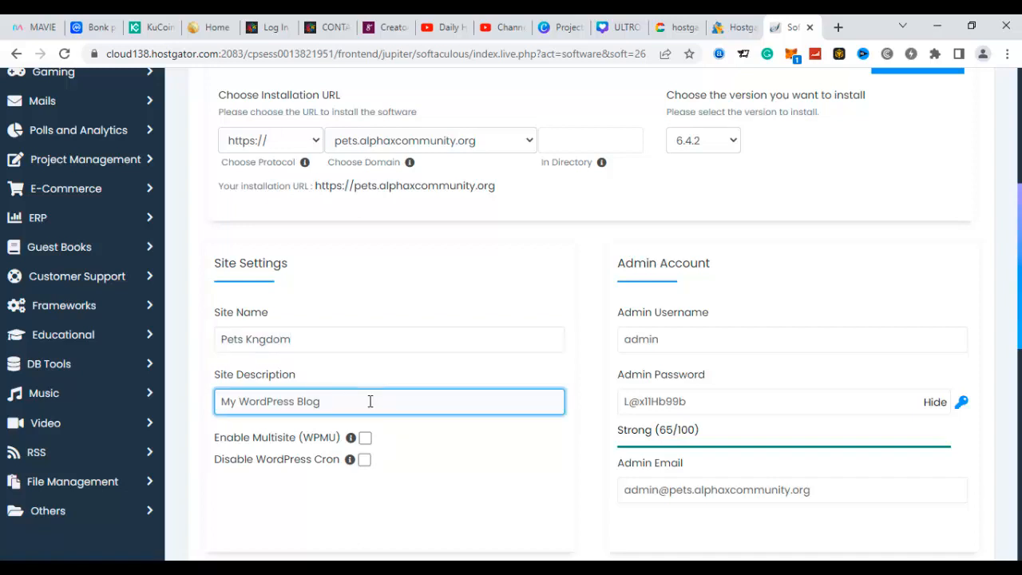
key(BackSpace)
key(BackSpace)
key(BackSpace)
key(BackSpace)
key(BackSpace)
key(BackSpace)
key(BackSpace)
key(BackSpace)
key(BackSpace)
key(BackSpace)
key(BackSpace)
key(BackSpace)
key(BackSpace)
key(BackSpace)
key(BackSpace)
key(BackSpace)
key(BackSpace)
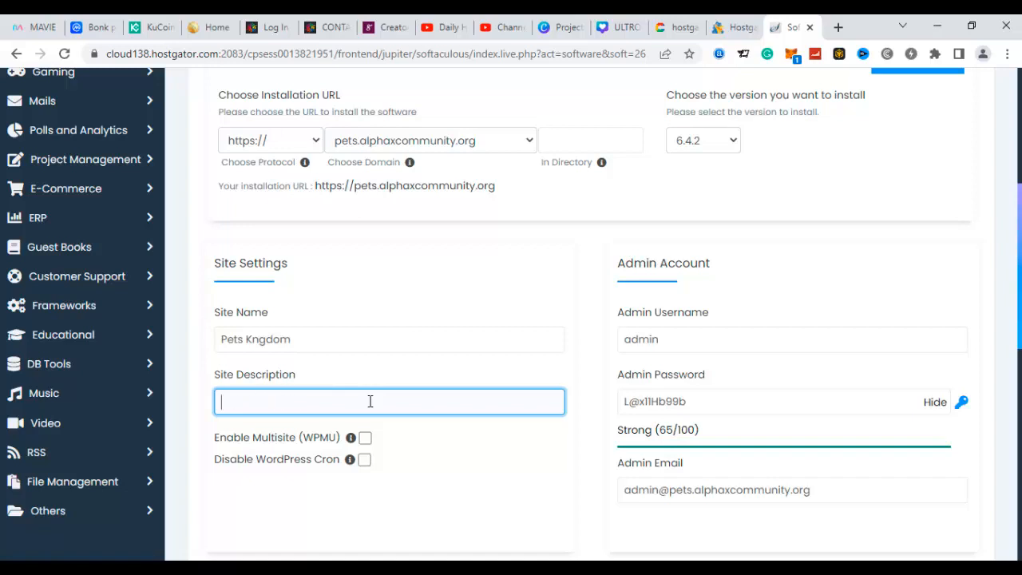
text(Everything an)
key(BackSpace)
text(bout)
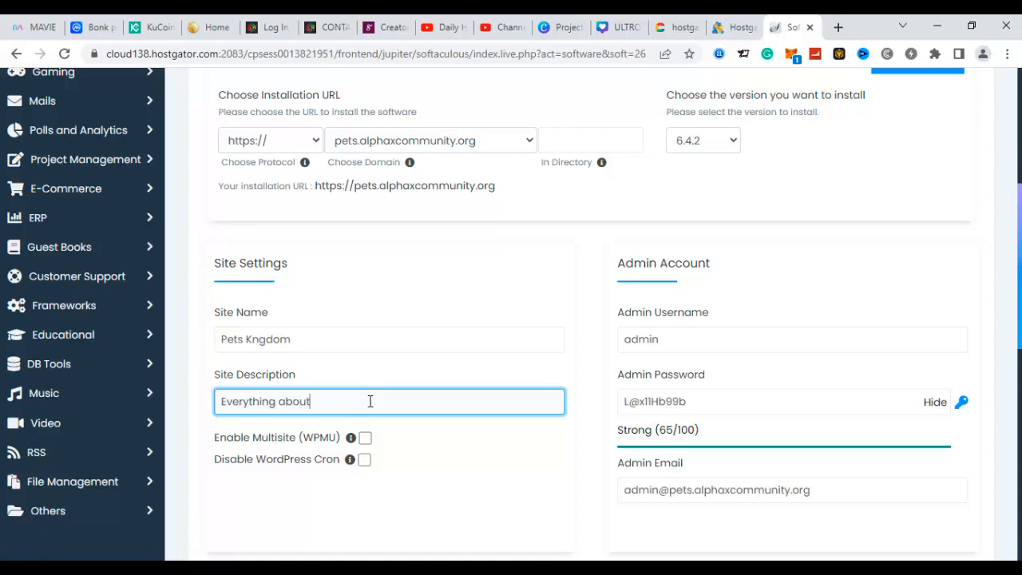
text( pets)
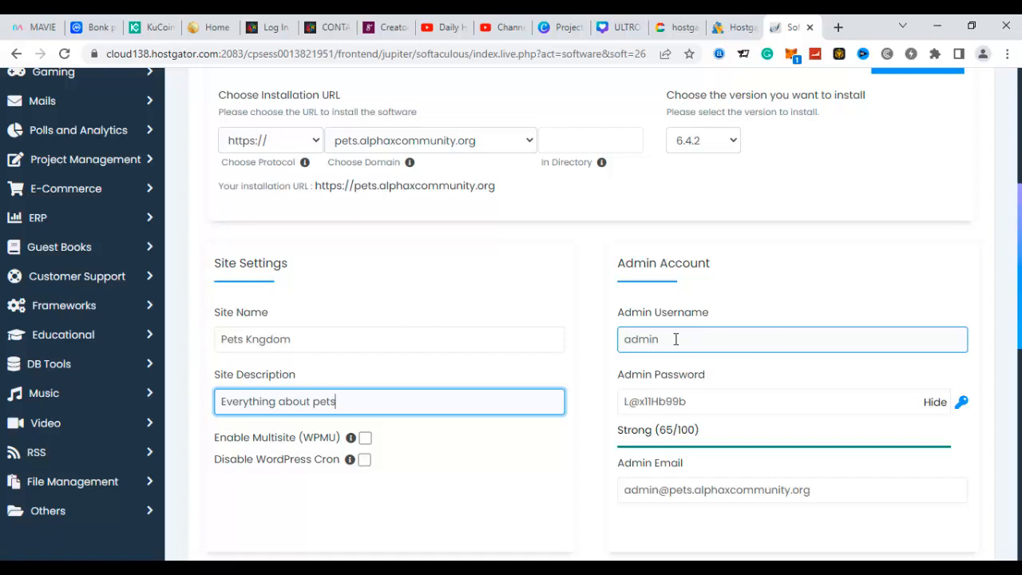
- Replace the generated admin password with a custom strong password
click(721, 401)
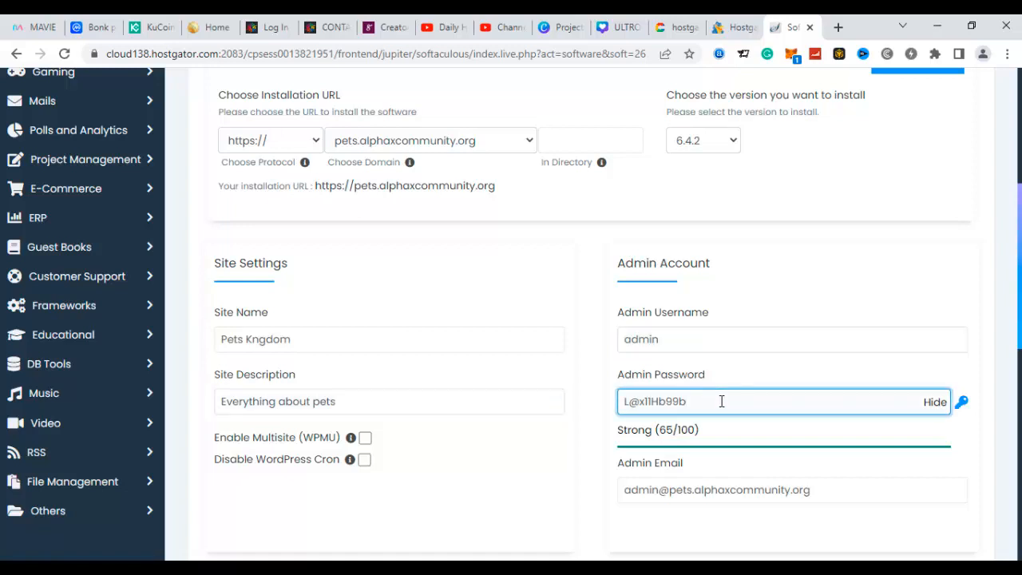
key(BackSpace)
key(BackSpace)
key(BackSpace)
key(BackSpace)
key(BackSpace)
key(BackSpace)
key(BackSpace)
key(BackSpace)
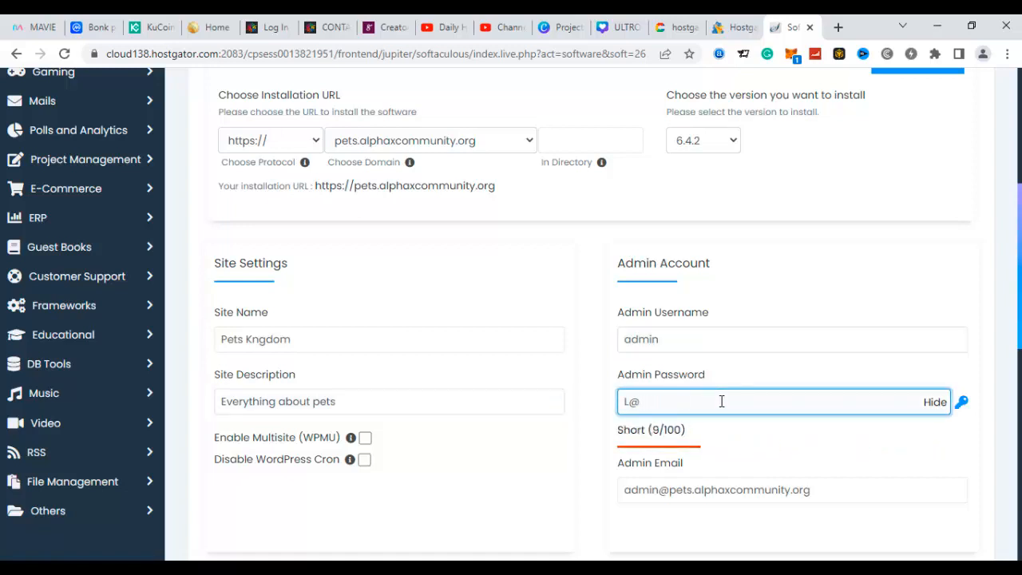
key(BackSpace)
key(BackSpace)
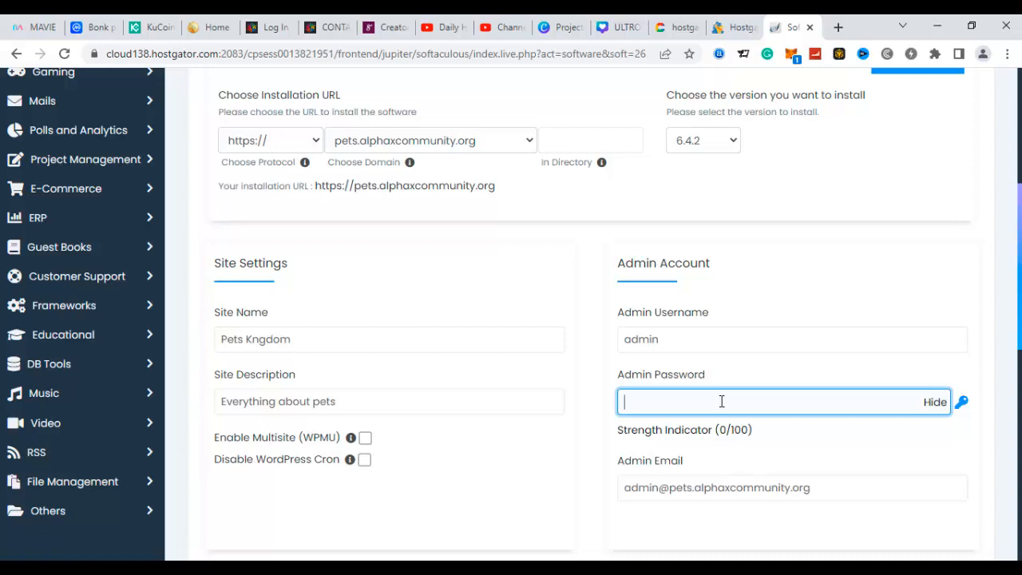
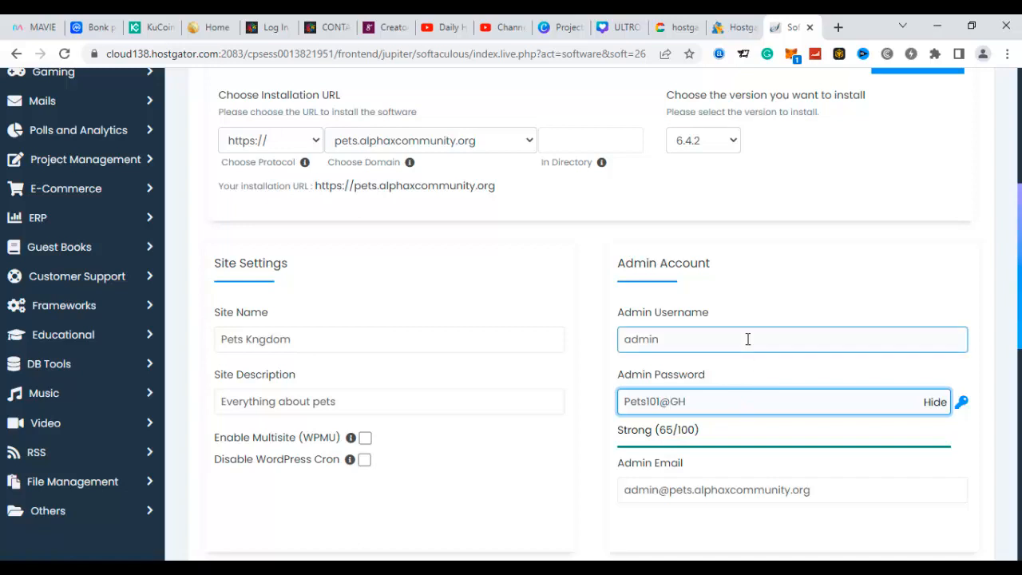
- Replace the default admin e-mail with the admin's own e-mail address
click(830, 490)
key(BackSpace)
key(BackSpace)
key(BackSpace)
key(BackSpace)
key(BackSpace)
key(BackSpace)
key(BackSpace)
key(BackSpace)
key(BackSpace)
key(BackSpace)
key(BackSpace)
key(BackSpace)
key(BackSpace)
key(BackSpace)
key(BackSpace)
key(BackSpace)
key(BackSpace)
key(BackSpace)
key(BackSpace)
key(BackSpace)
key(BackSpace)
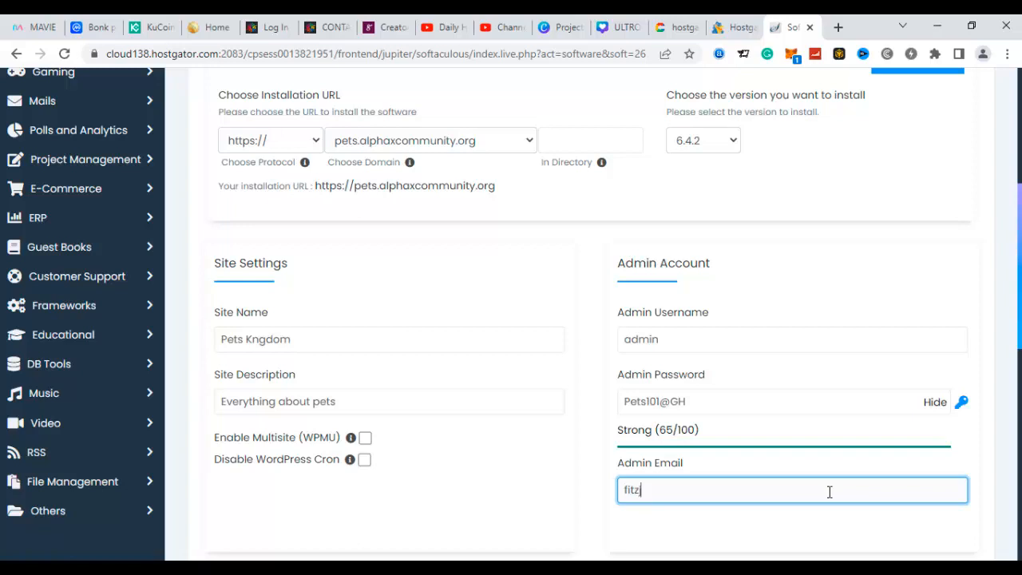
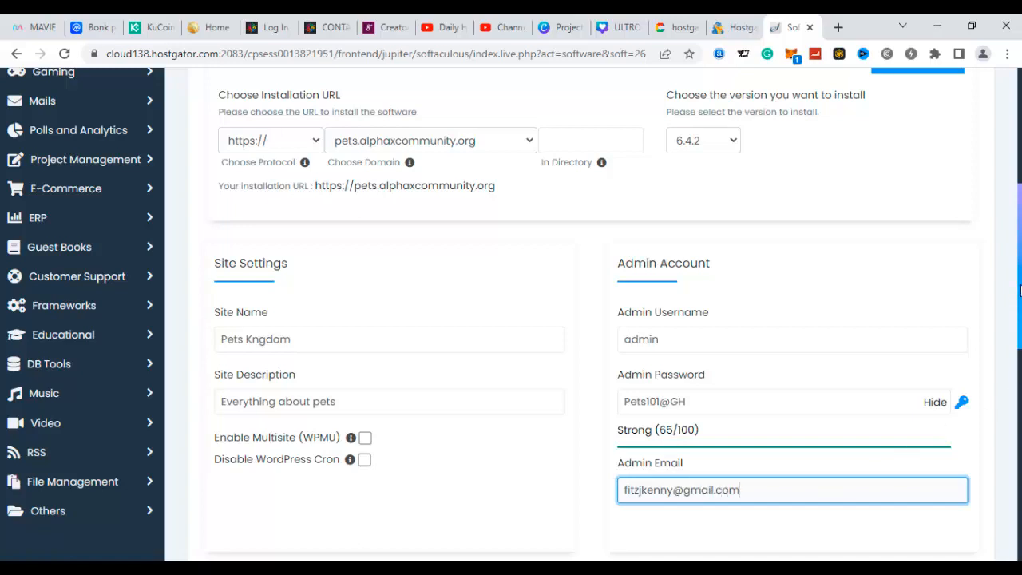
drag(1019, 294, 960, 427)
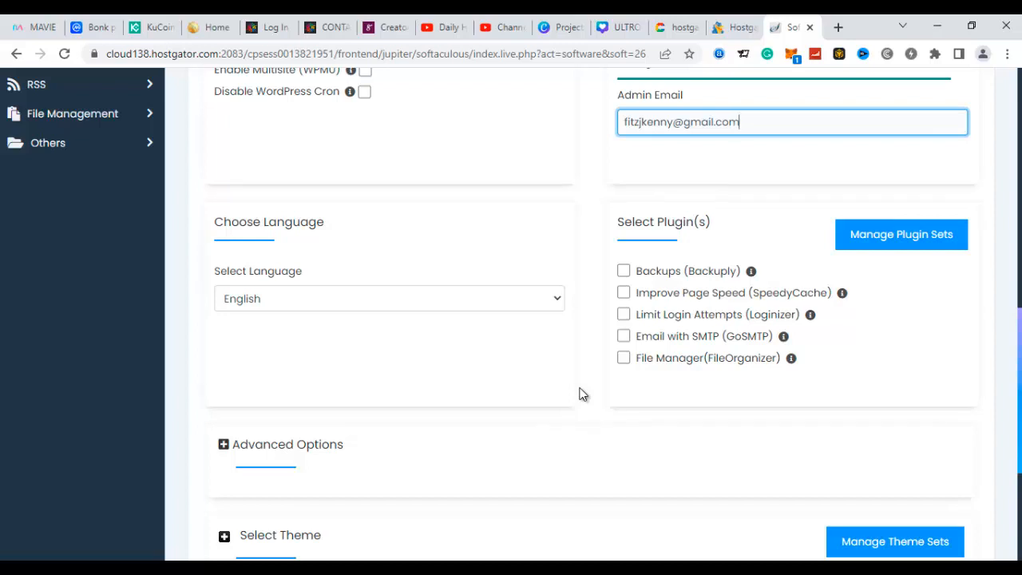
- Include the Backuply and SpeedyCache plugins, leaving FileOrganizer unticked
click(624, 272)
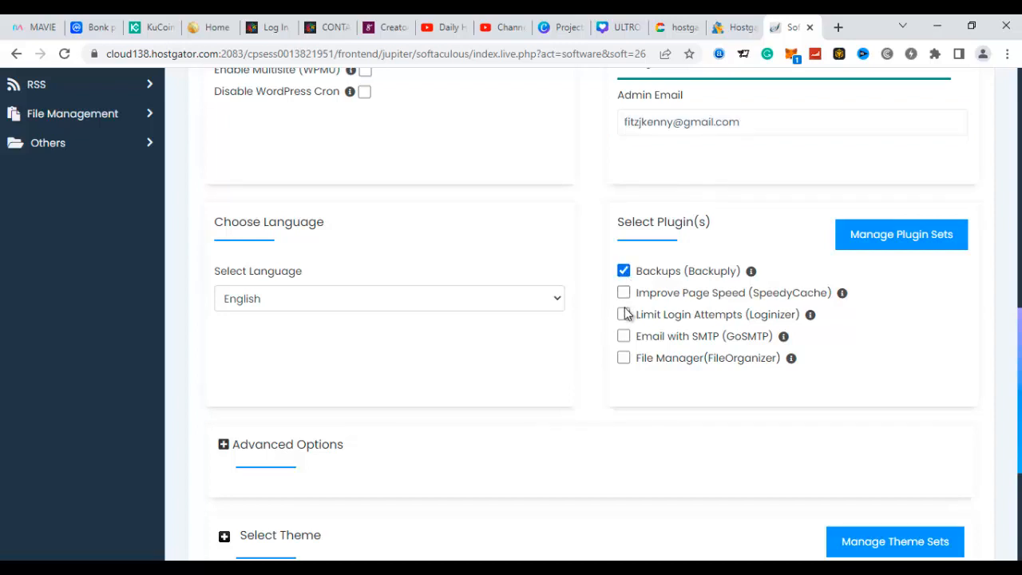
click(624, 293)
click(623, 359)
click(627, 358)
- Fill 'Email installation details to' with the admin's saved e-mail address
drag(1019, 336, 1018, 415)
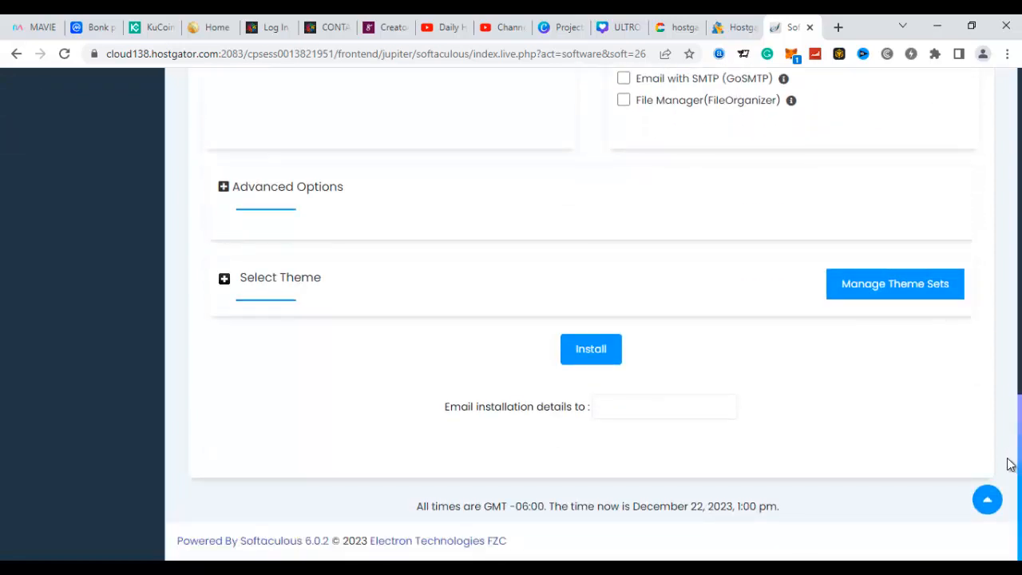
scroll(1001, 399, up, 6)
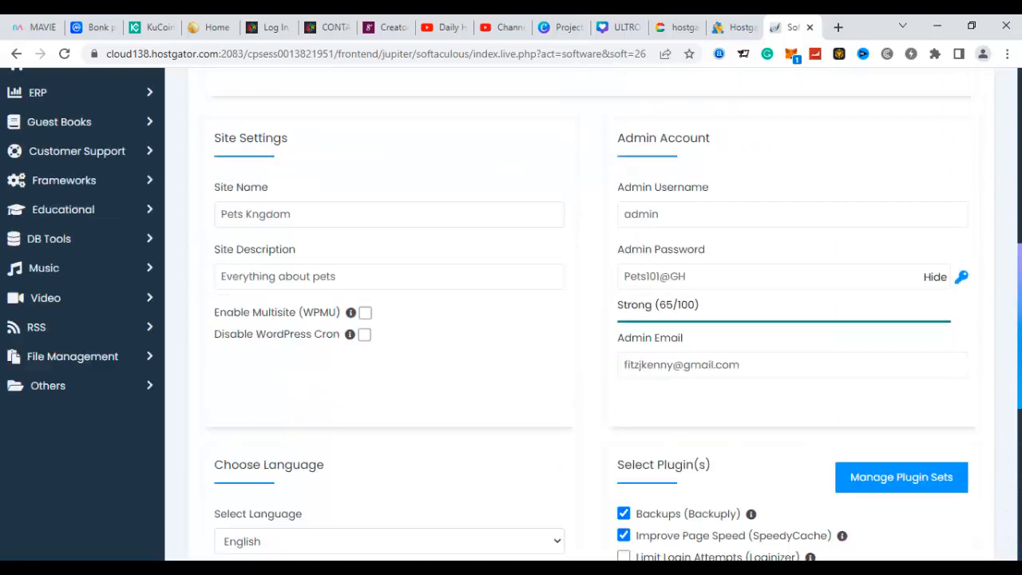
scroll(1001, 399, up, 1)
scroll(1002, 399, down, 7)
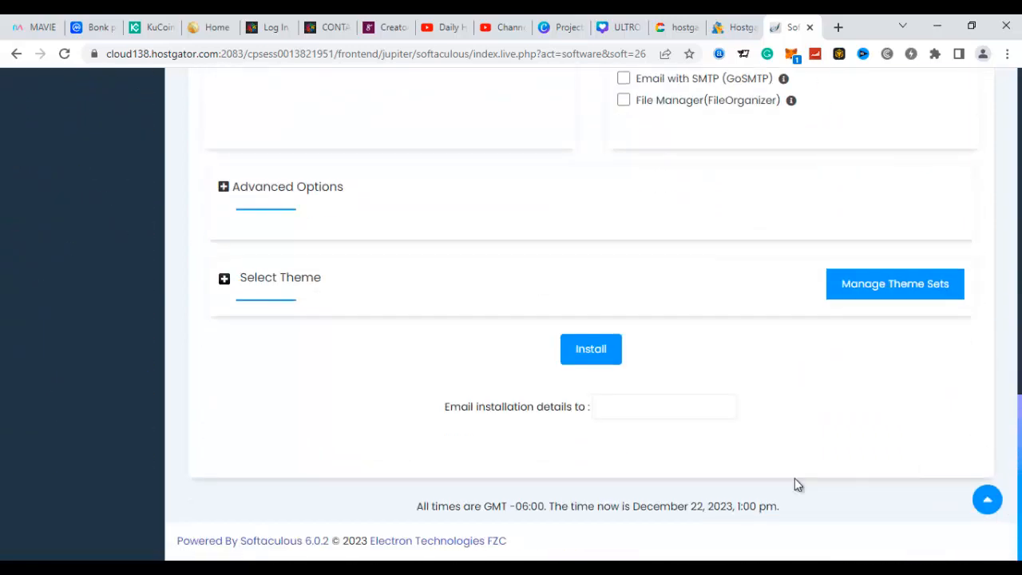
click(631, 406)
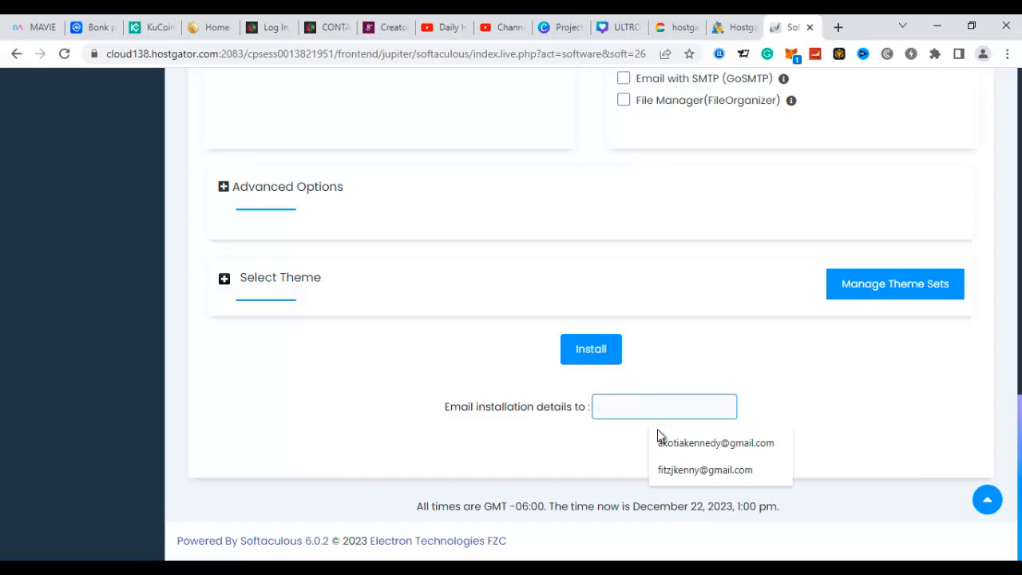
click(686, 476)
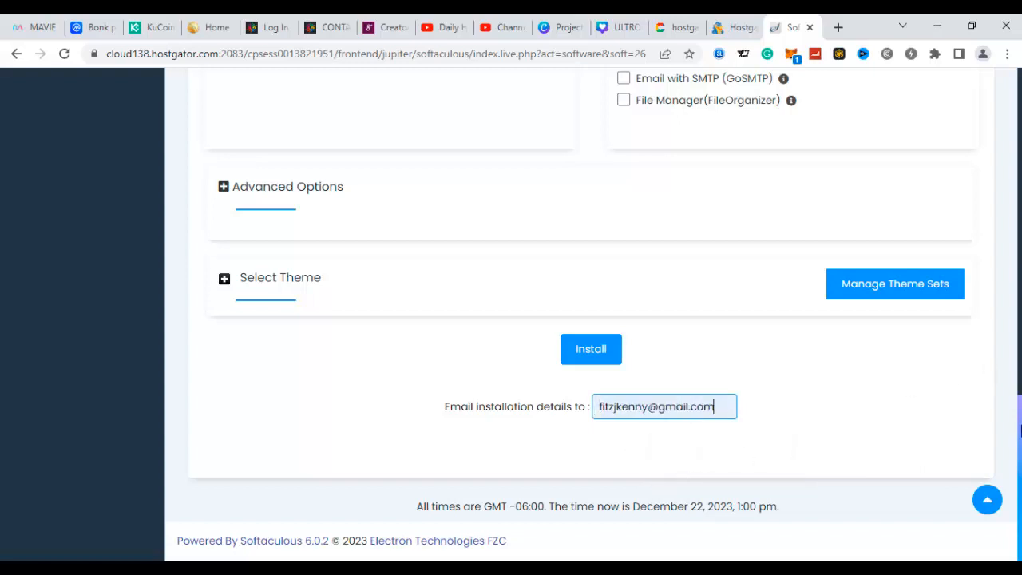
drag(1020, 431, 1018, 74)
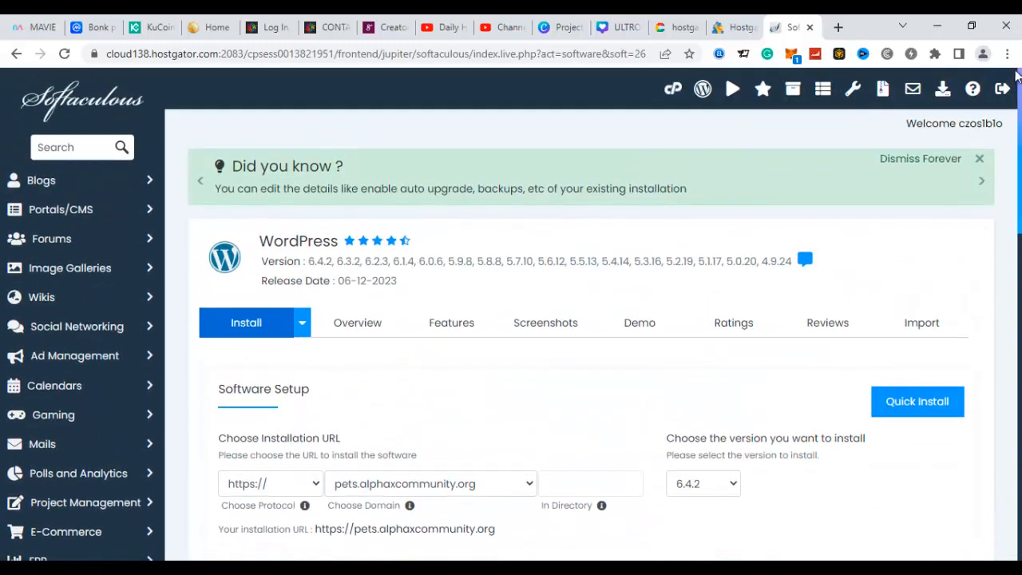
scroll(678, 249, down, 7)
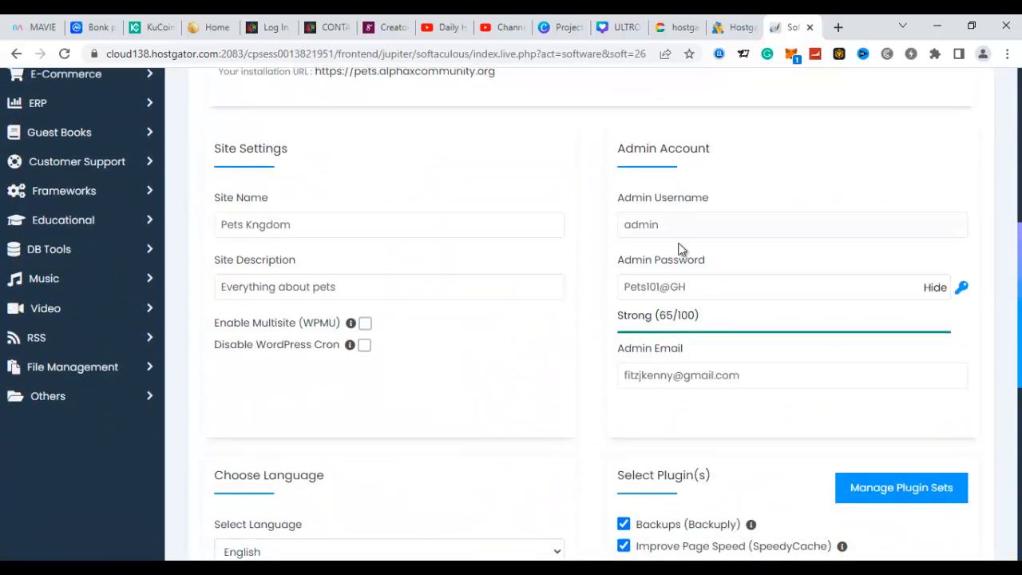
click(621, 227)
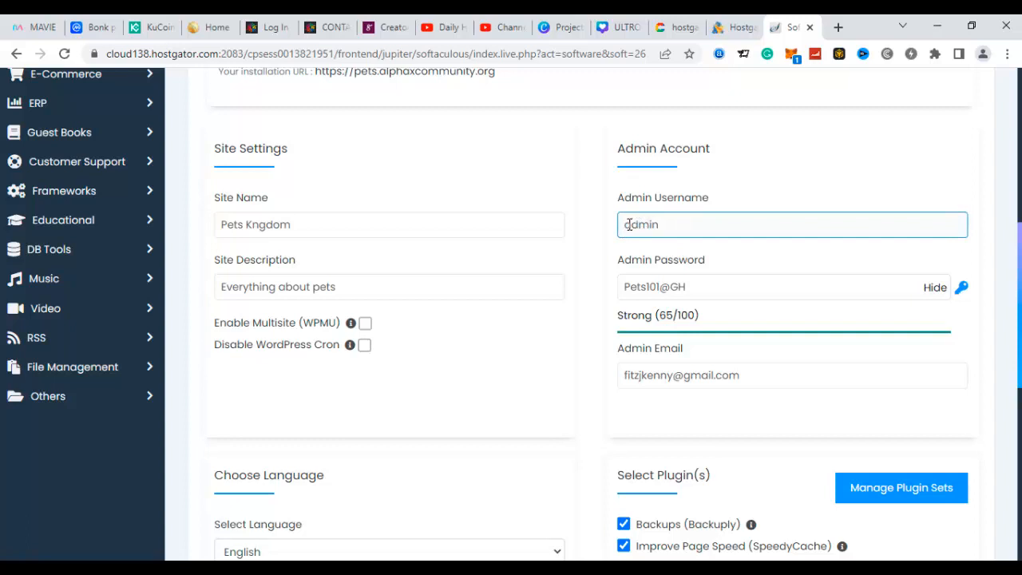
click(690, 286)
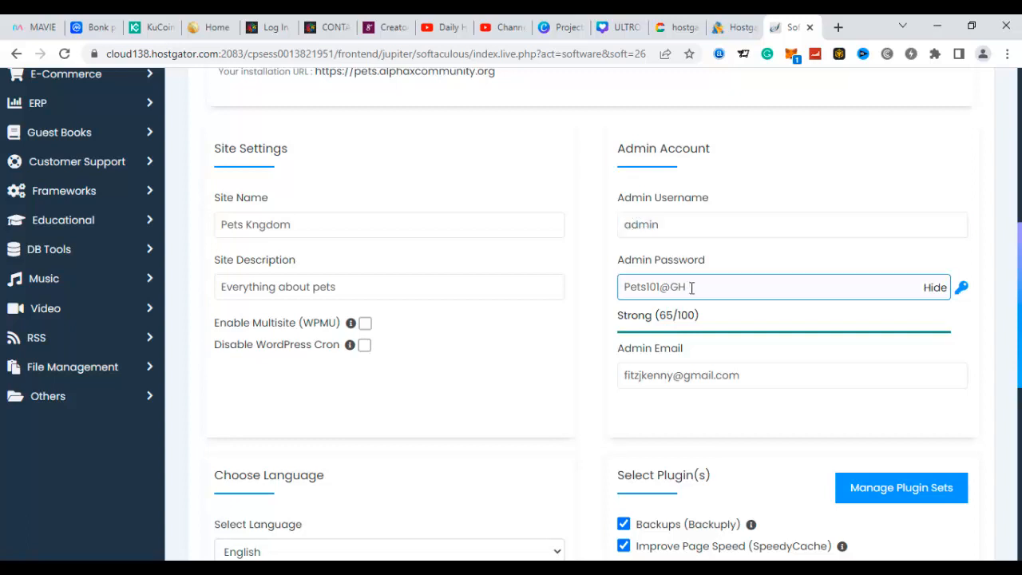
click(689, 216)
click(703, 280)
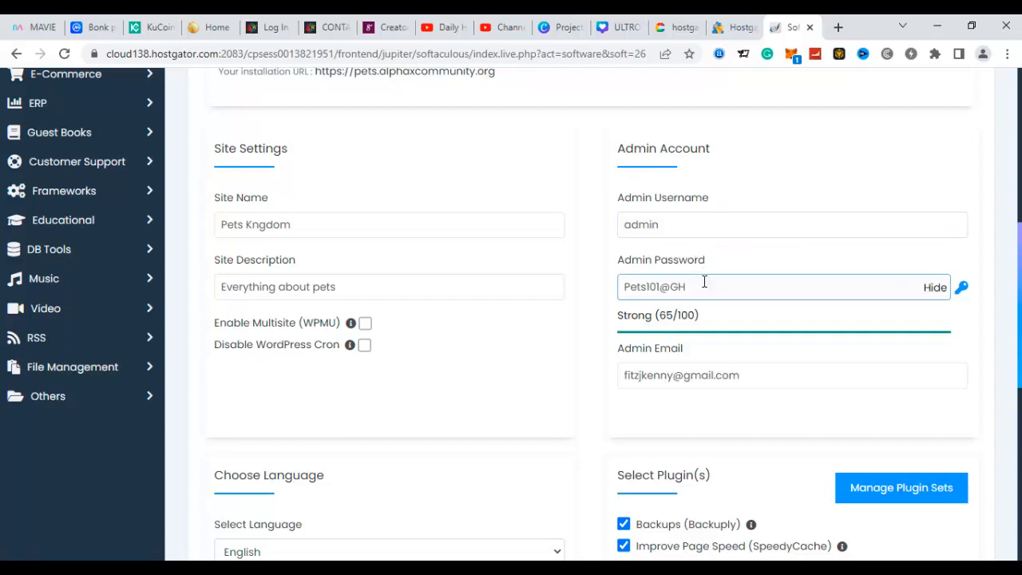
click(705, 315)
click(693, 270)
click(679, 222)
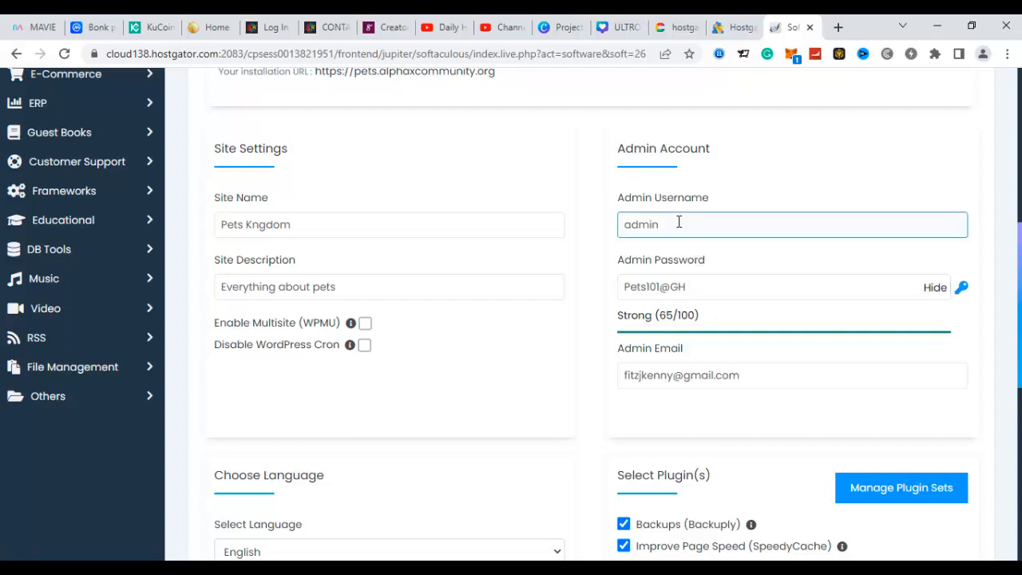
click(699, 287)
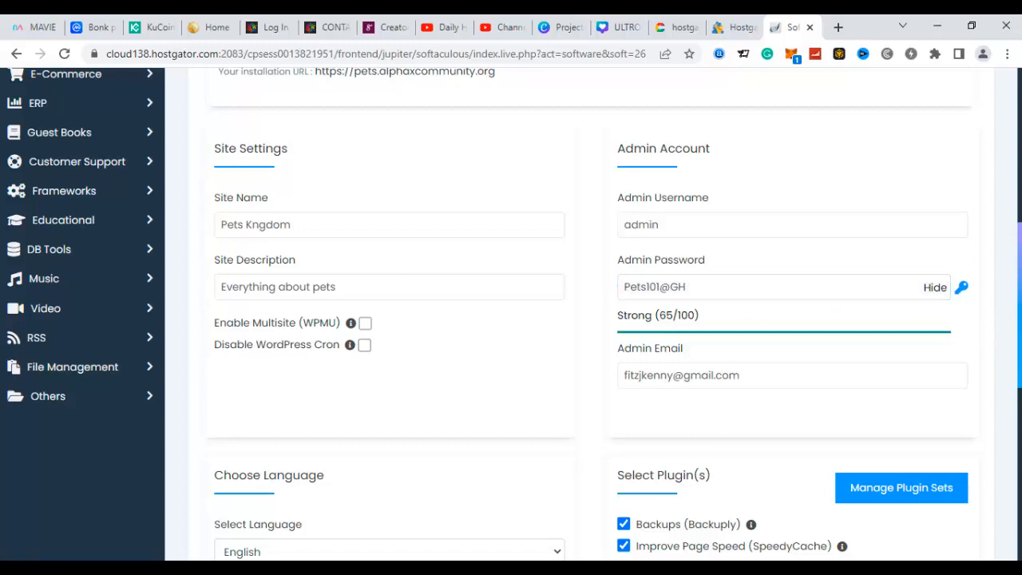
scroll(594, 314, down, 10)
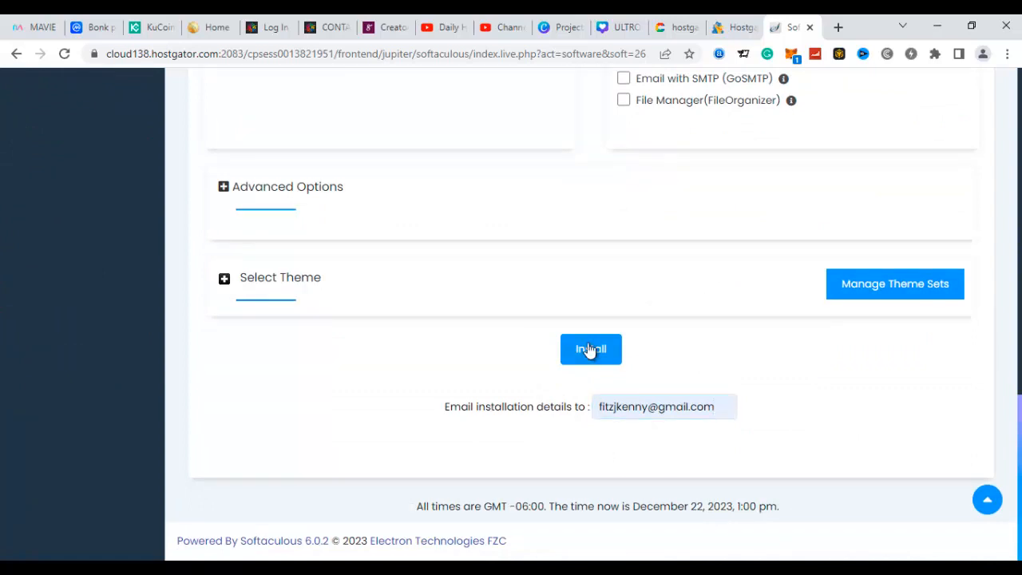
- Install WordPress on pets.alphaxcommunity.org, then open its admin dashboard and live site in new tabs
click(589, 349)
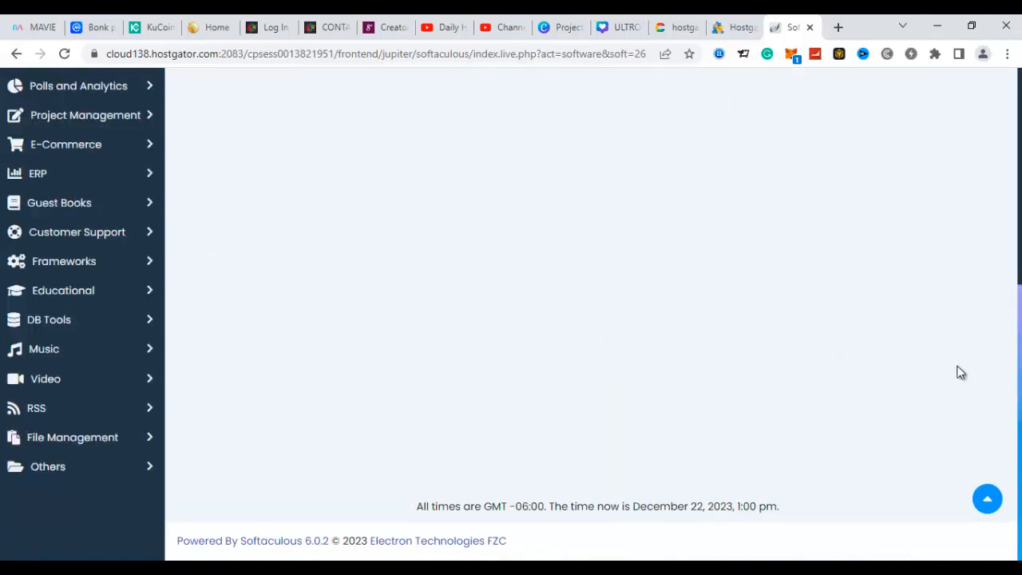
drag(1018, 409, 1015, 202)
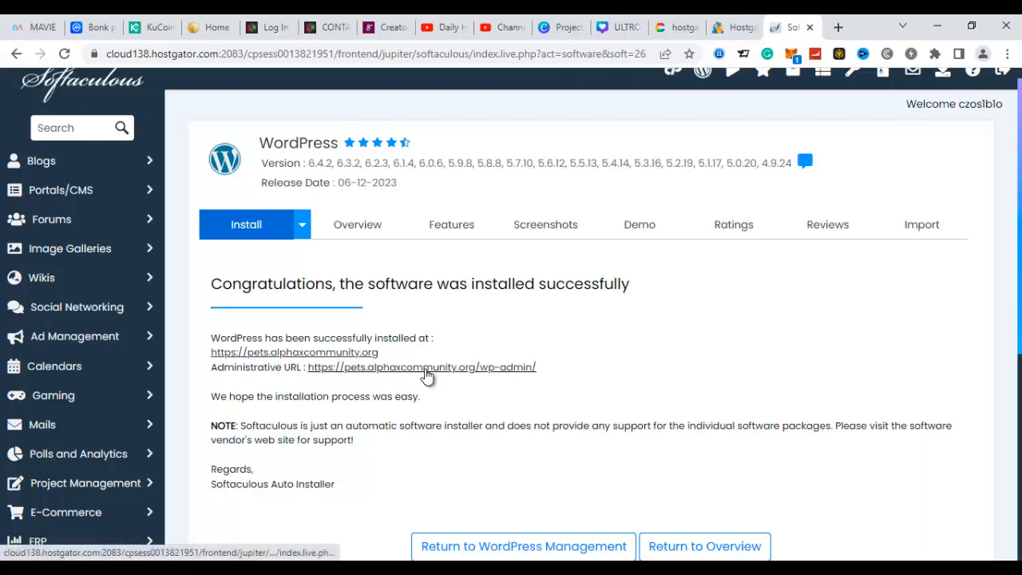
click(426, 369)
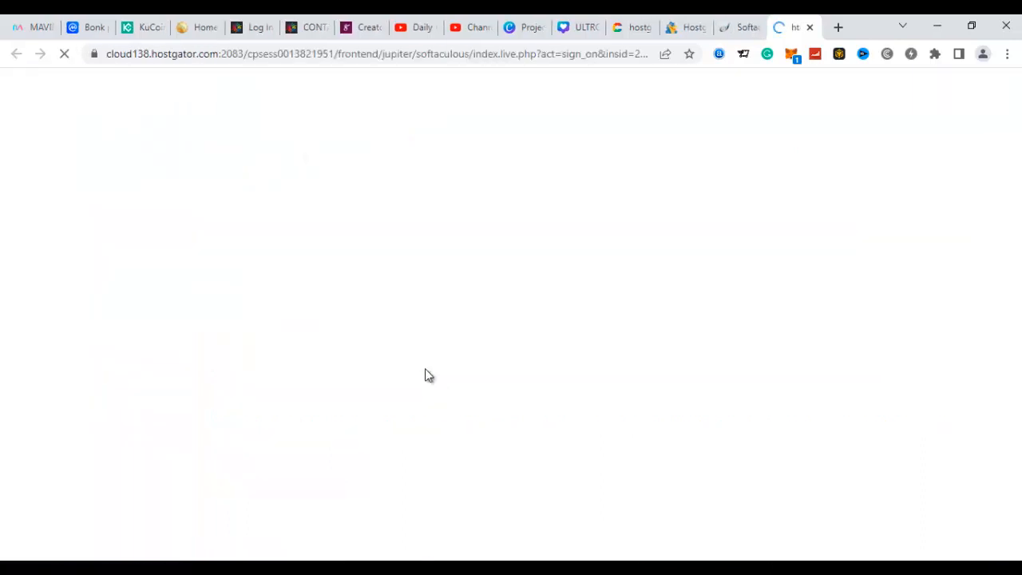
click(742, 29)
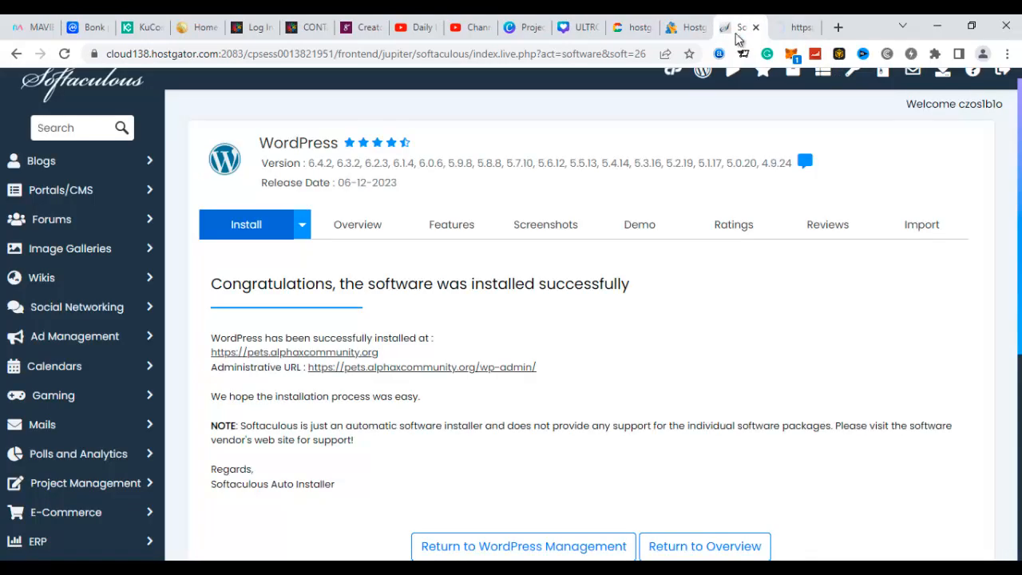
click(314, 353)
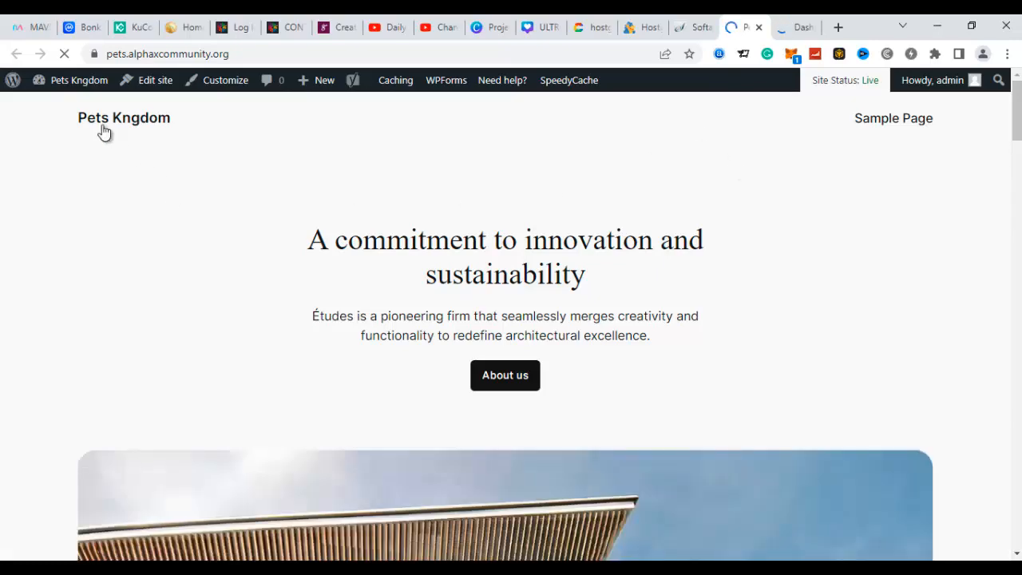
- Scroll through the live Pets Kngdom homepage headed 'A commitment to innovation and sustainability'
mouse_move(1019, 120)
mouse_down()
mouse_move(1006, 199)
mouse_move(988, 157)
mouse_move(1016, 156)
mouse_move(1014, 132)
mouse_up()
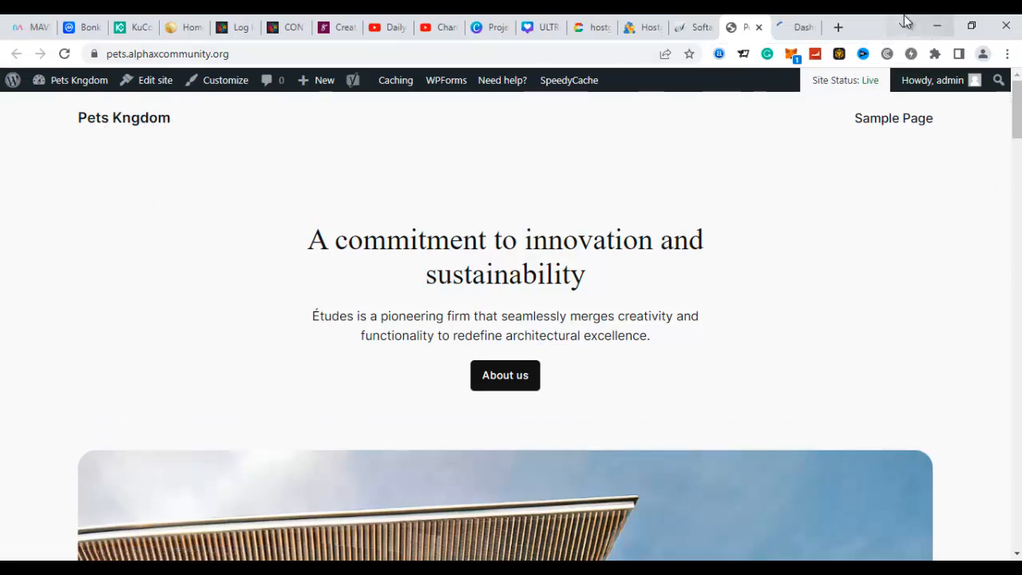
- Switch to wp-admin and reach the Pets Kngdom Dashboard with its WordPress 6.4.2 welcome panel
click(802, 28)
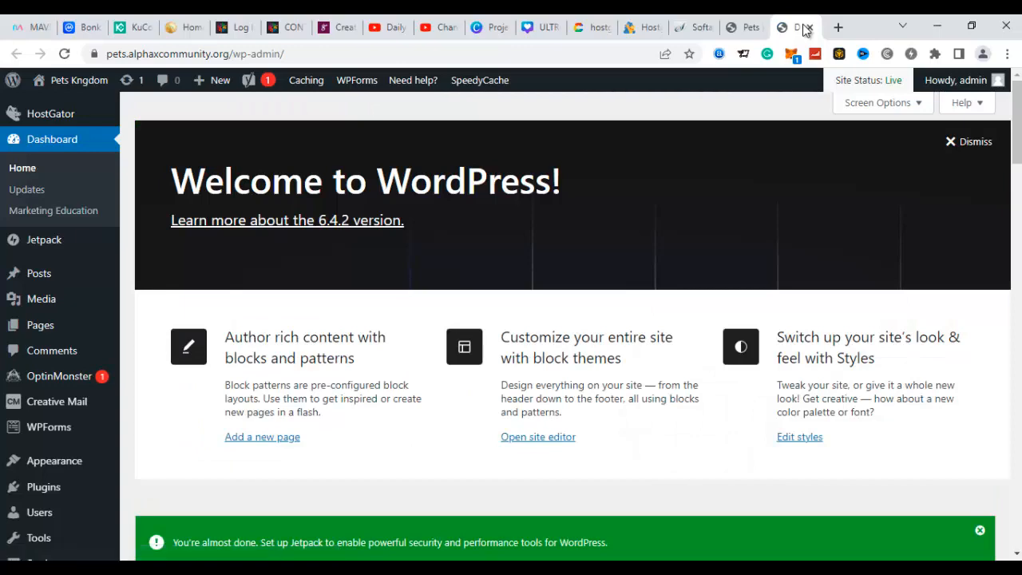
drag(1019, 112, 980, 138)
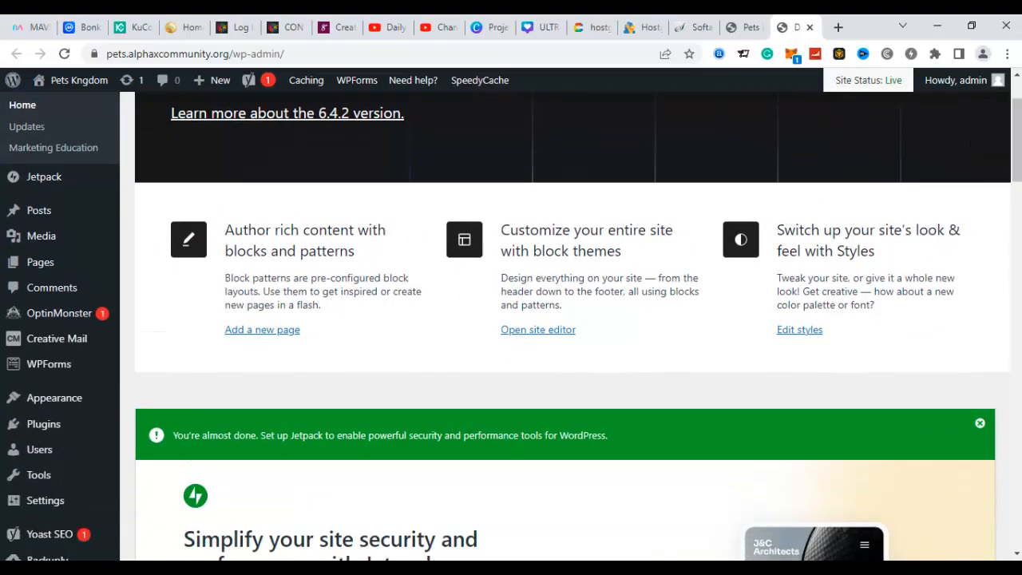
mouse_move(94, 399)
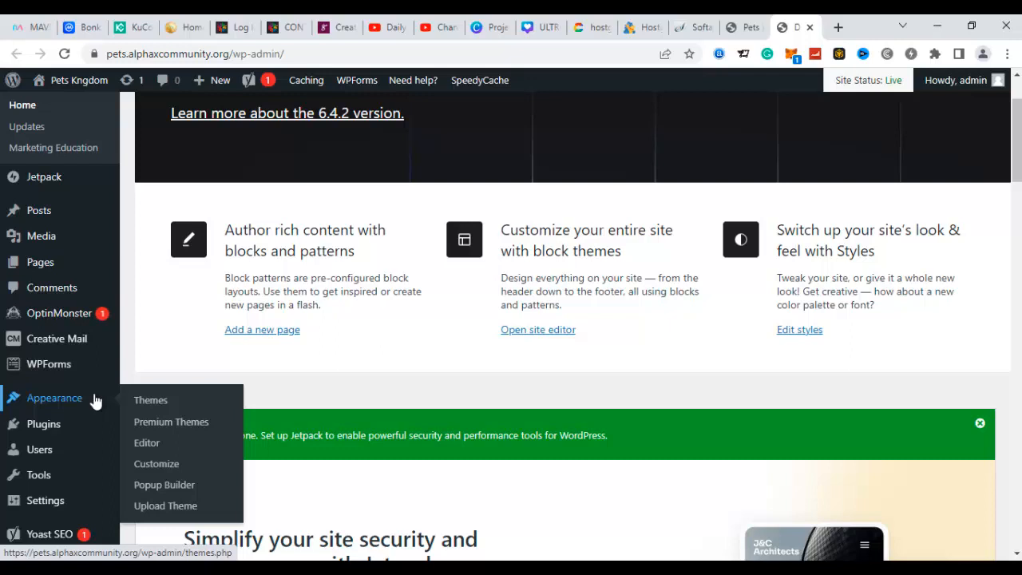
mouse_move(98, 344)
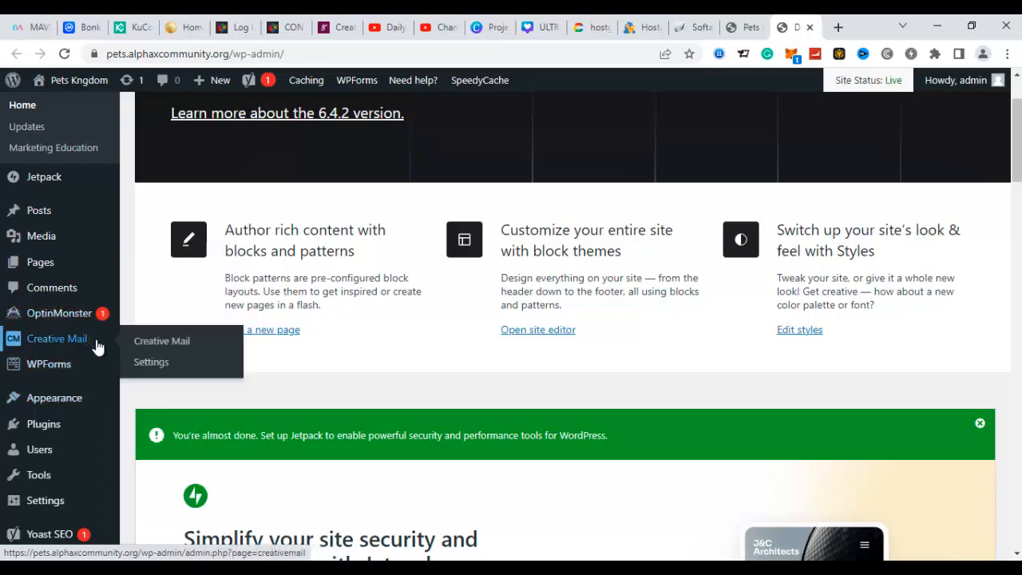
mouse_move(98, 235)
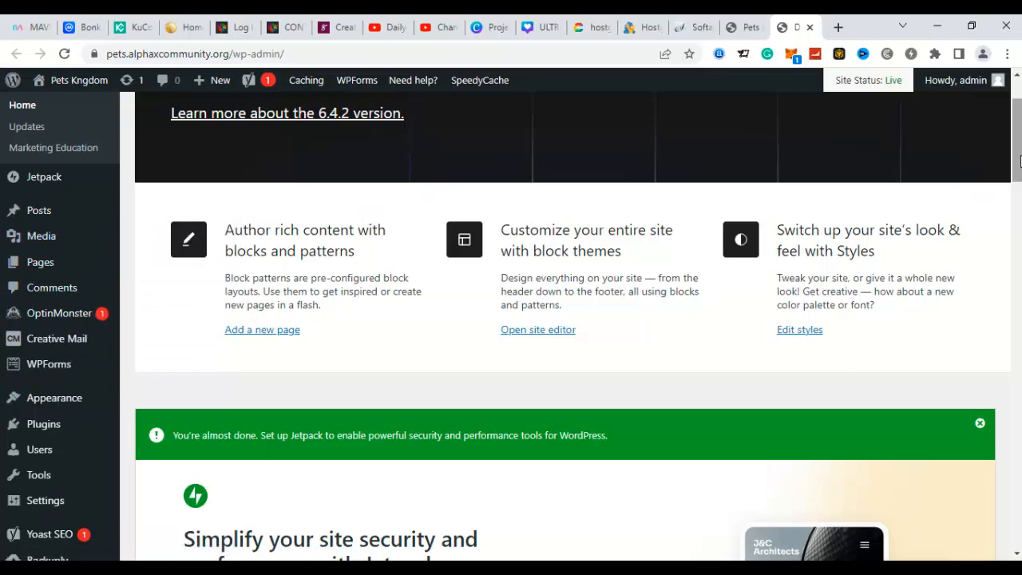
drag(1017, 164, 1007, 72)
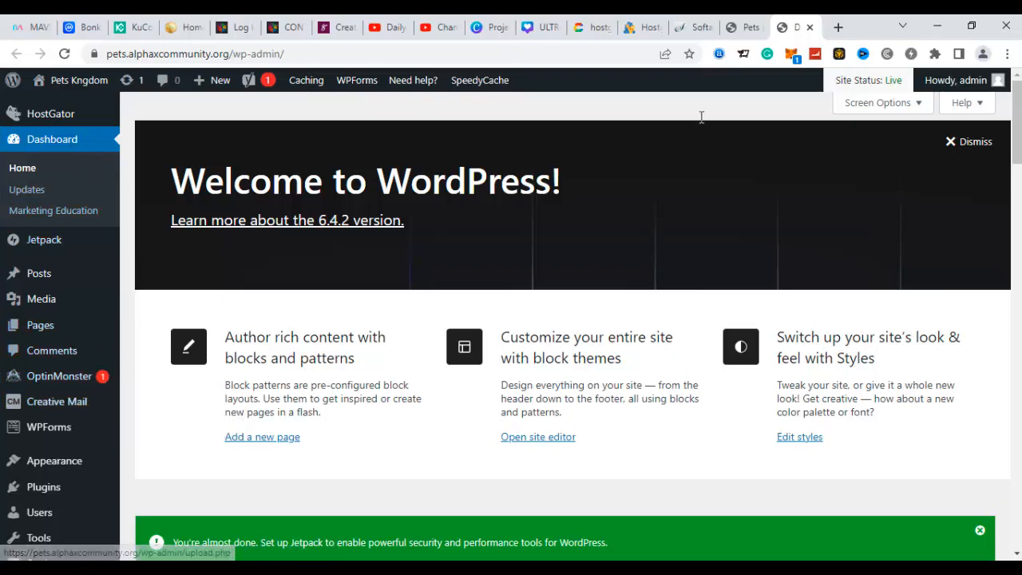
scroll(1016, 128, down, 2)
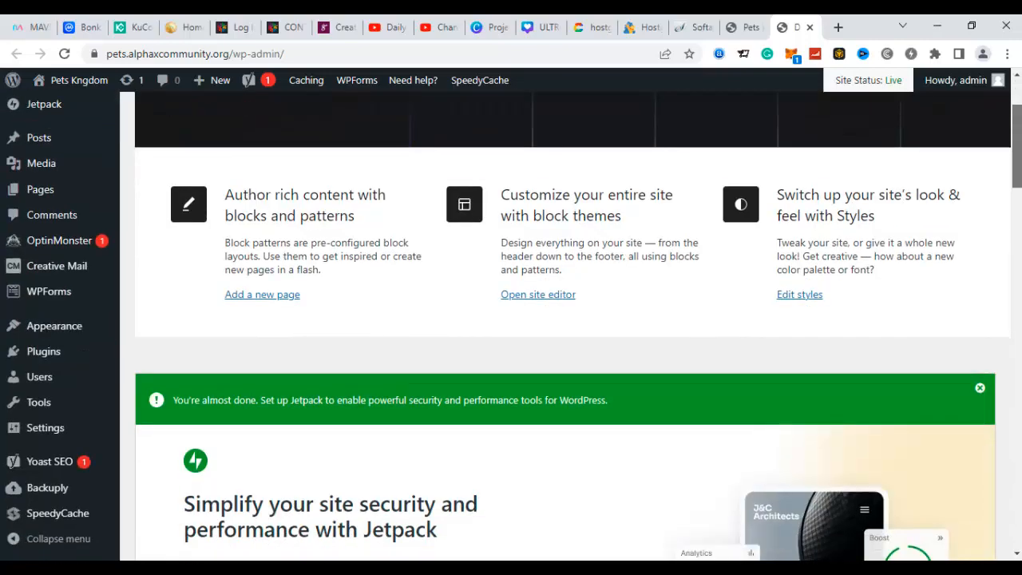
drag(1018, 151, 1019, 107)
mouse_move(54, 467)
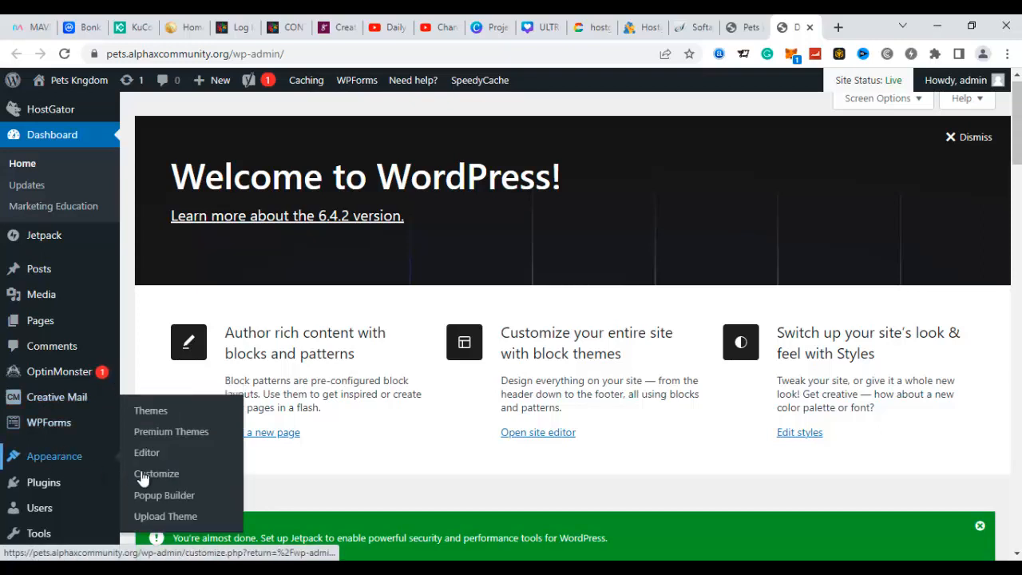
- Go to Appearance > Themes, listing Twenty Twenty-Four, Sinatra and Twenty Twenty-Three, then choose Add New Theme
click(152, 412)
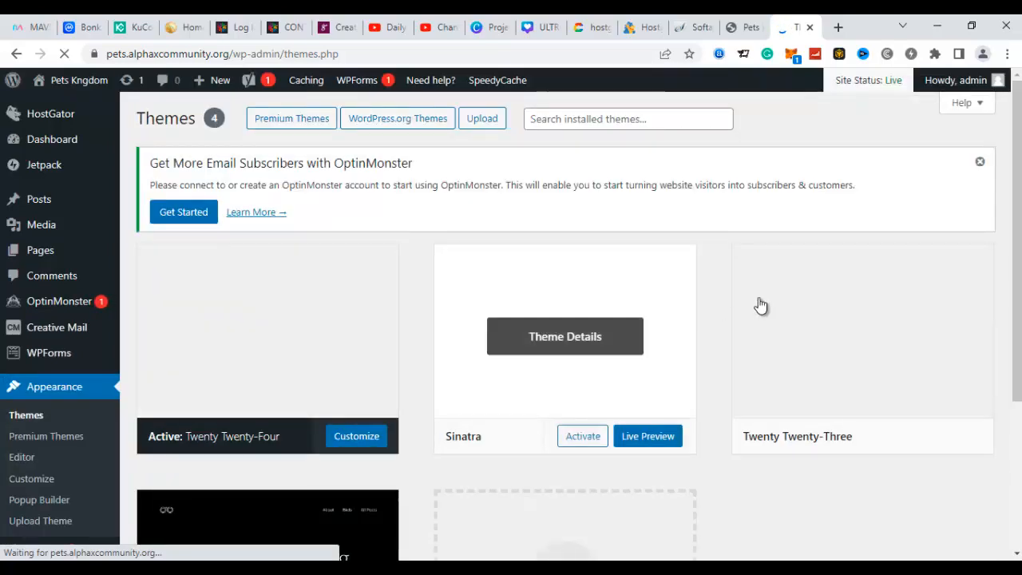
drag(1013, 234, 1012, 314)
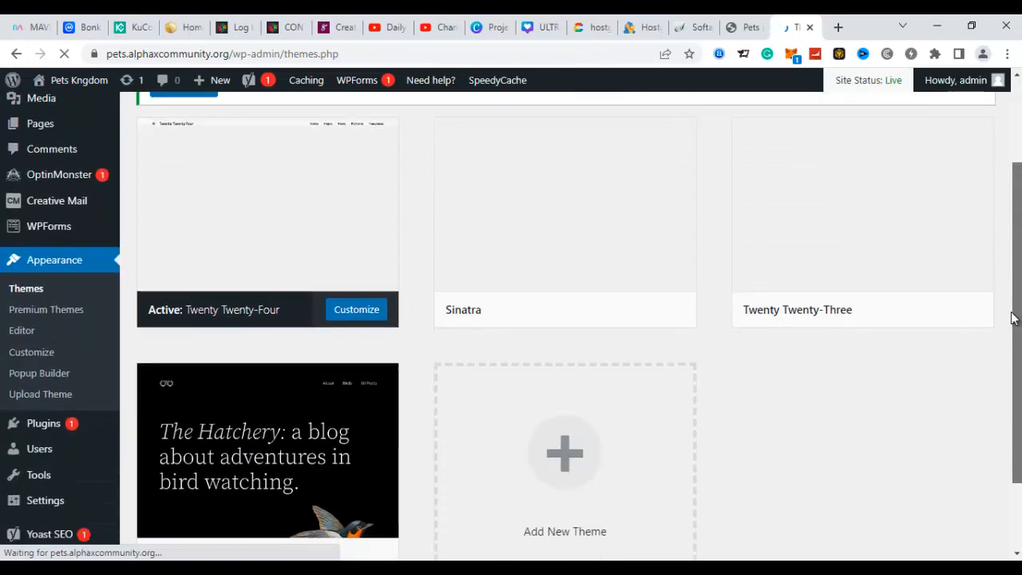
click(569, 466)
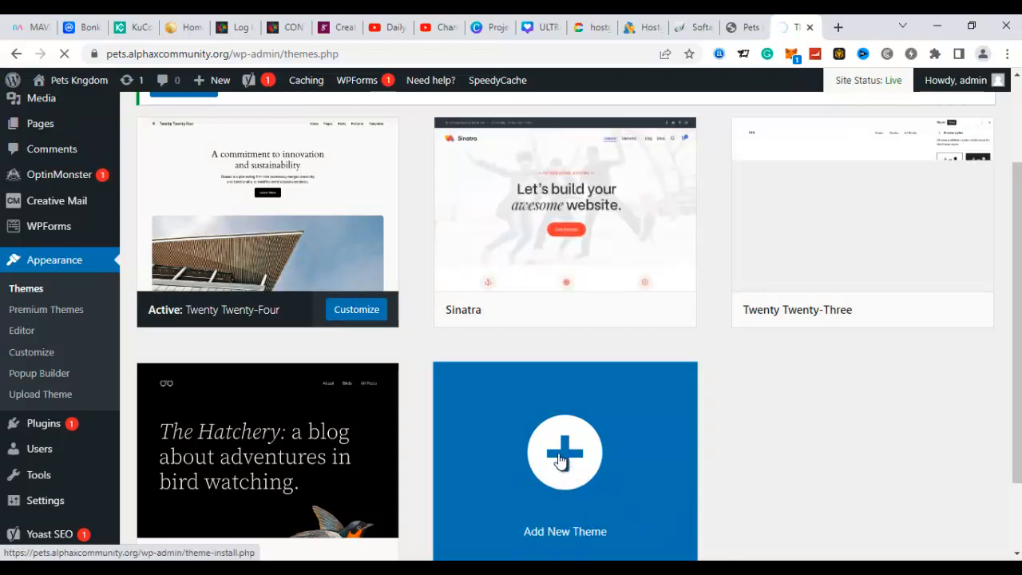
- Bring up the Add Themes directory of 520 popular themes and focus its search box
click(561, 461)
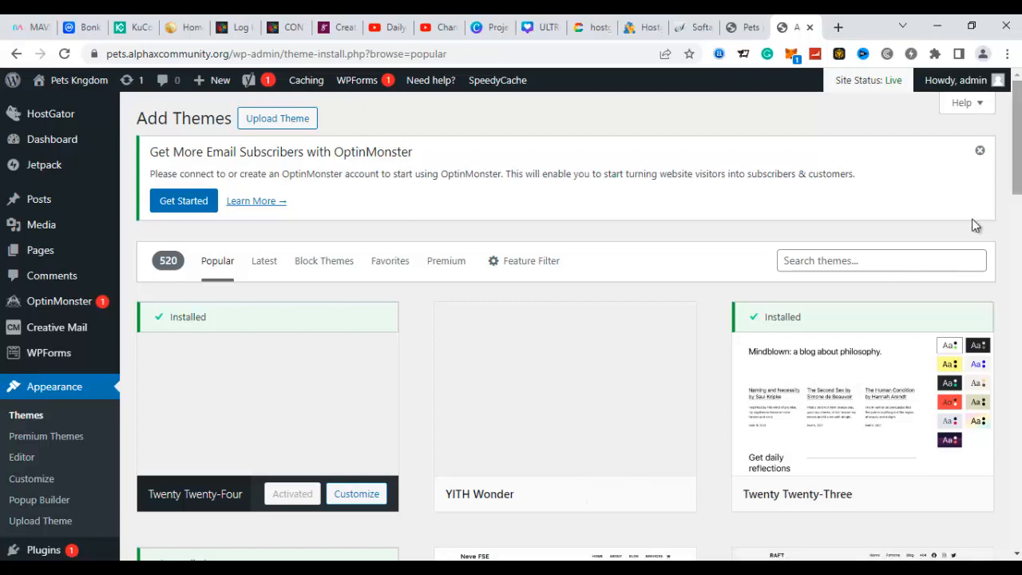
drag(1017, 185, 1010, 239)
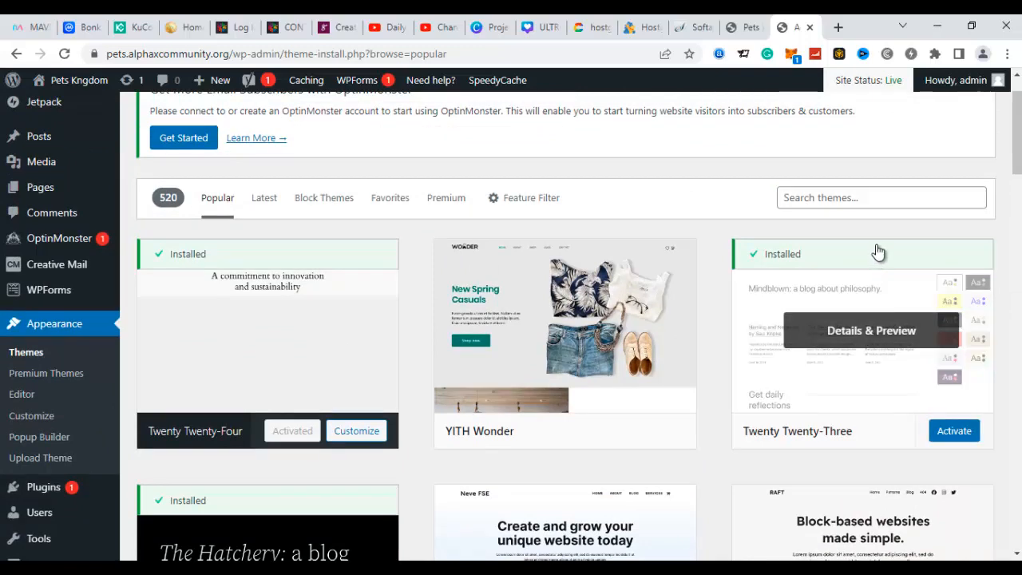
click(864, 199)
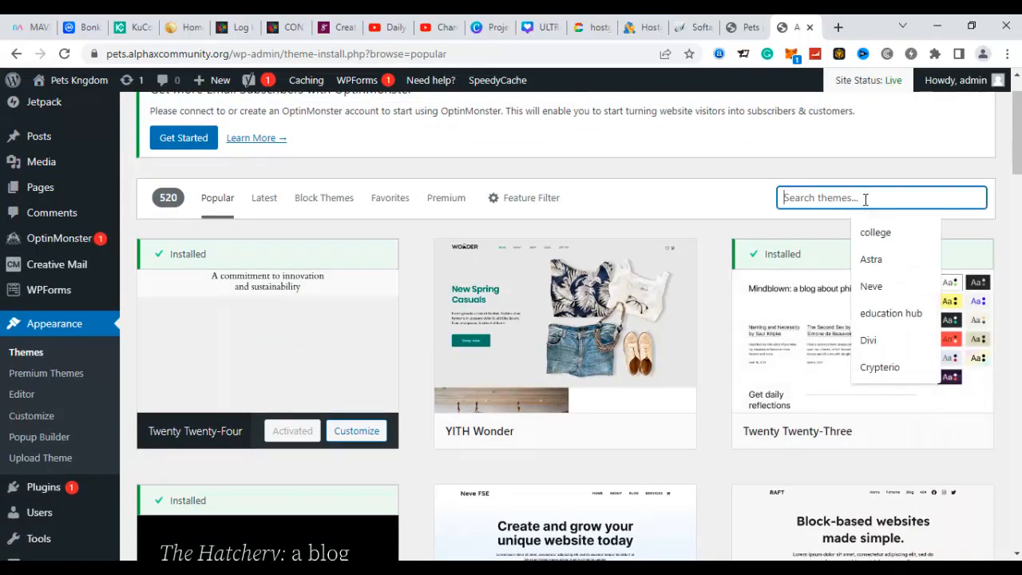
- Search themes for 'Pets' and browse results like Dog Breeder and Creatures Lite
text(Pets)
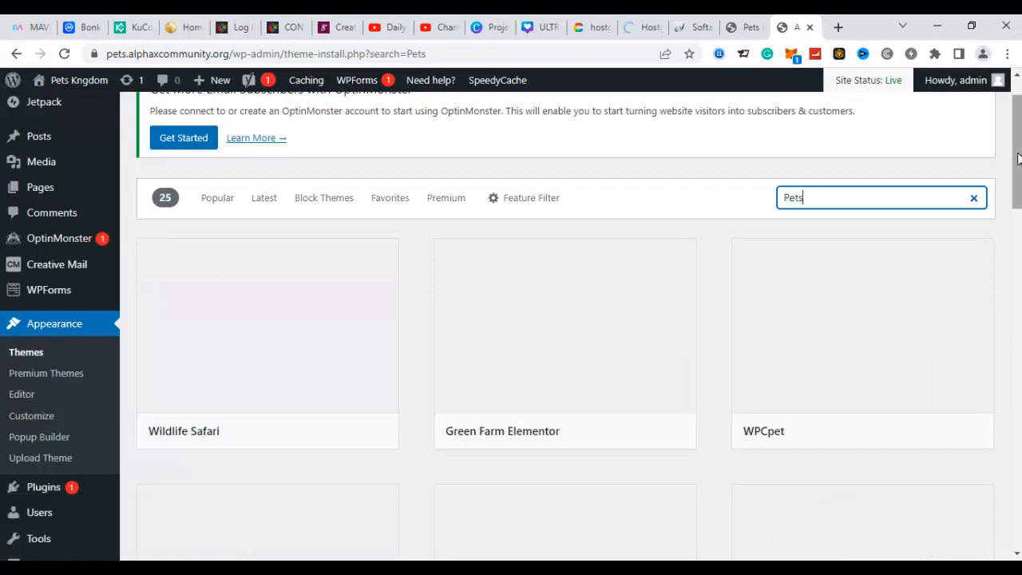
drag(1017, 156, 1015, 231)
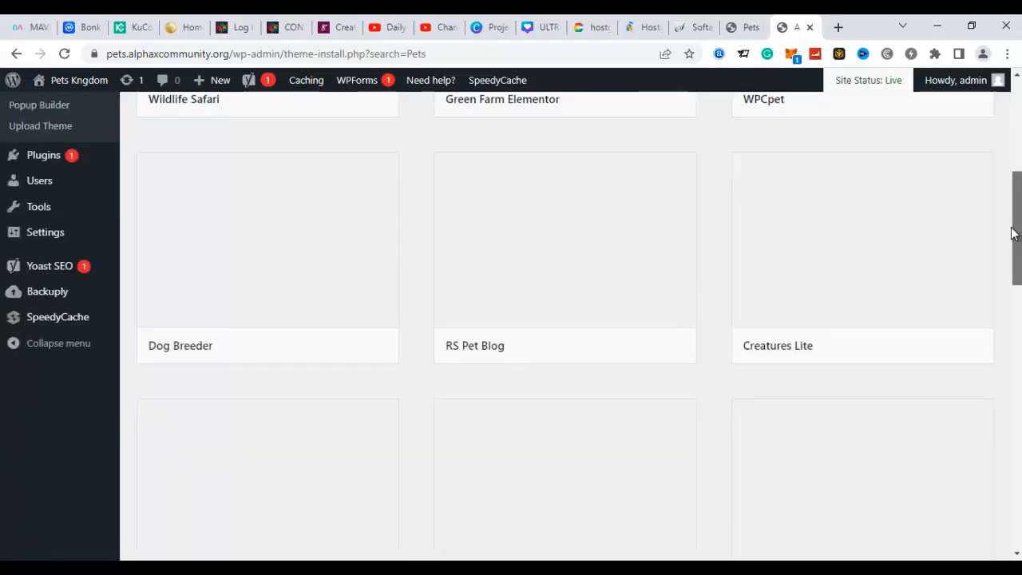
drag(1012, 231, 996, 151)
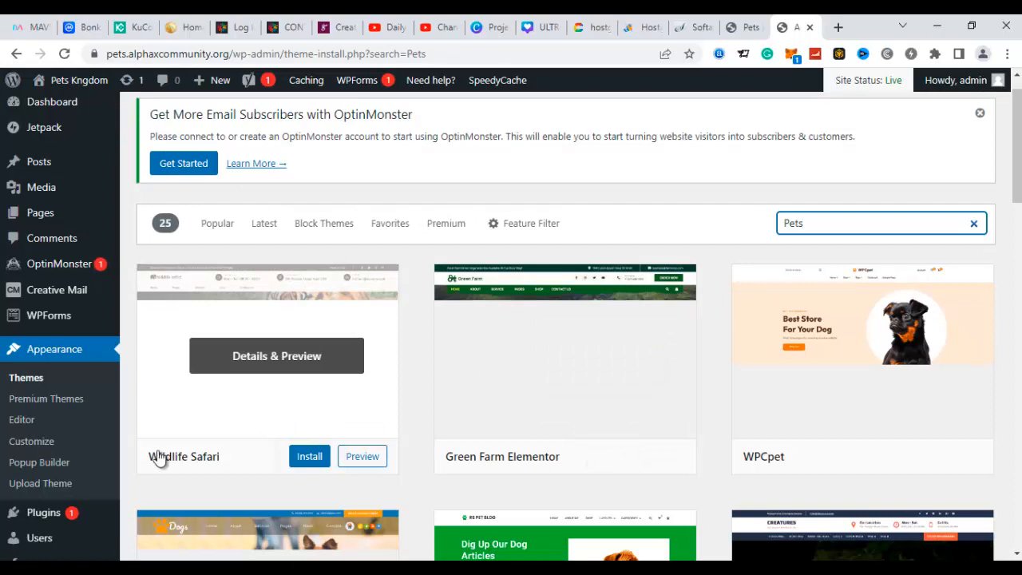
mouse_move(601, 443)
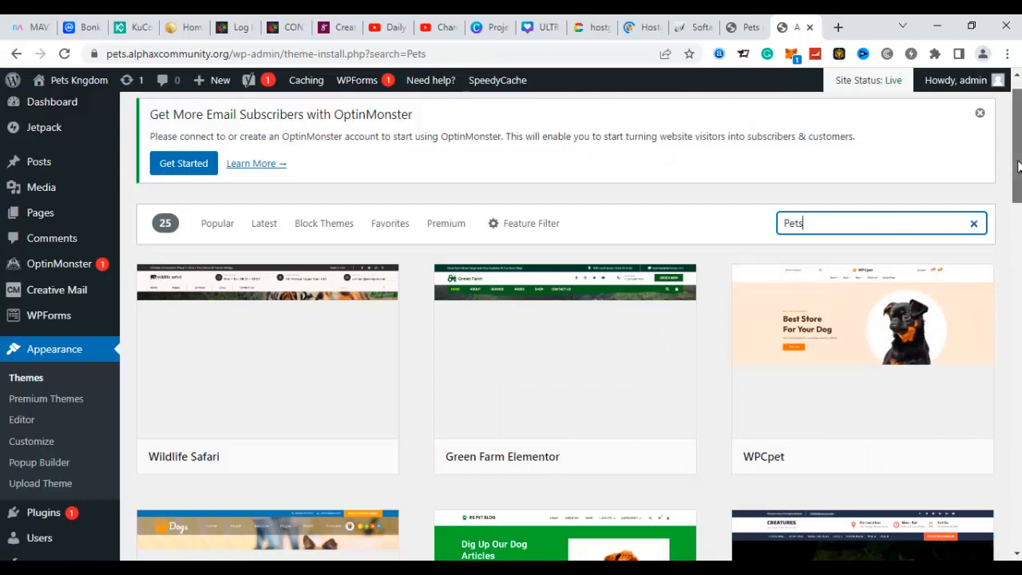
scroll(1018, 195, down, 2)
drag(1018, 195, 1019, 295)
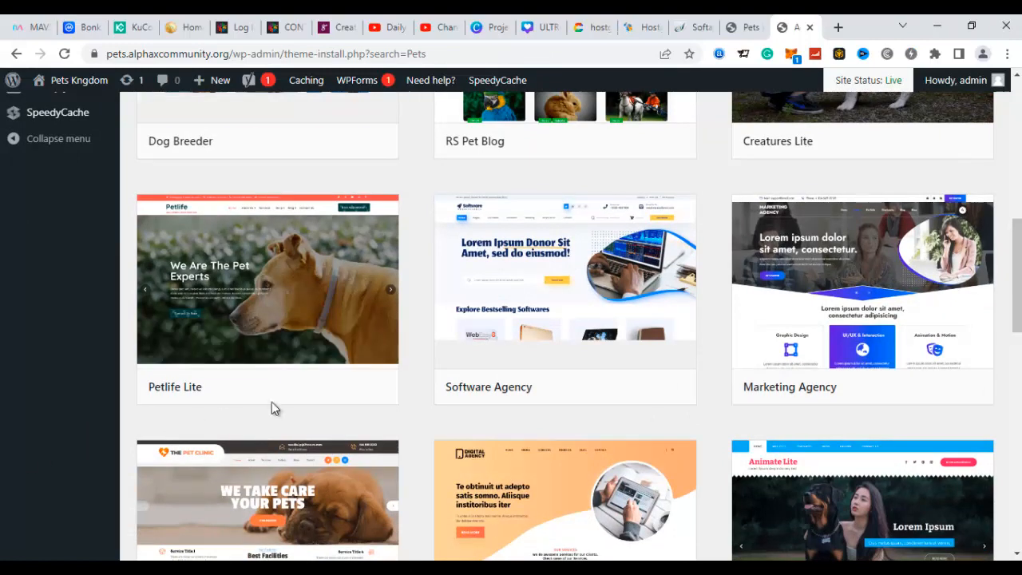
mouse_move(229, 408)
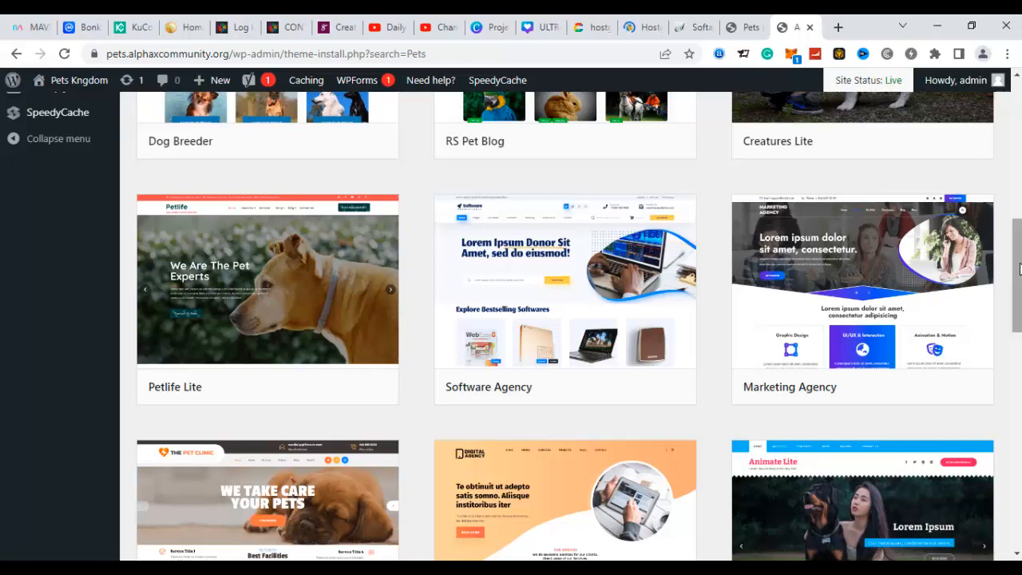
drag(1020, 264, 1019, 321)
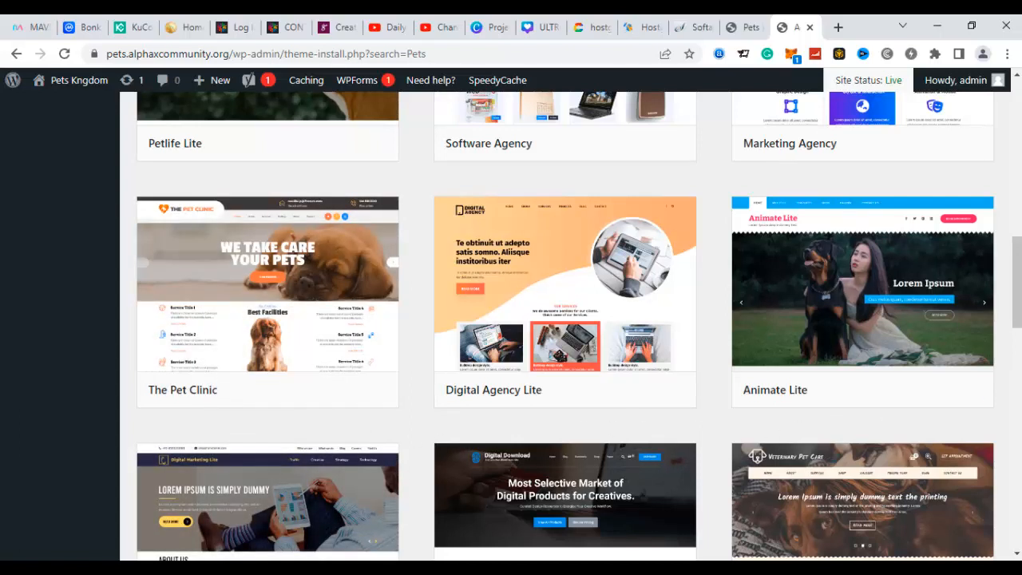
drag(1016, 283, 1016, 498)
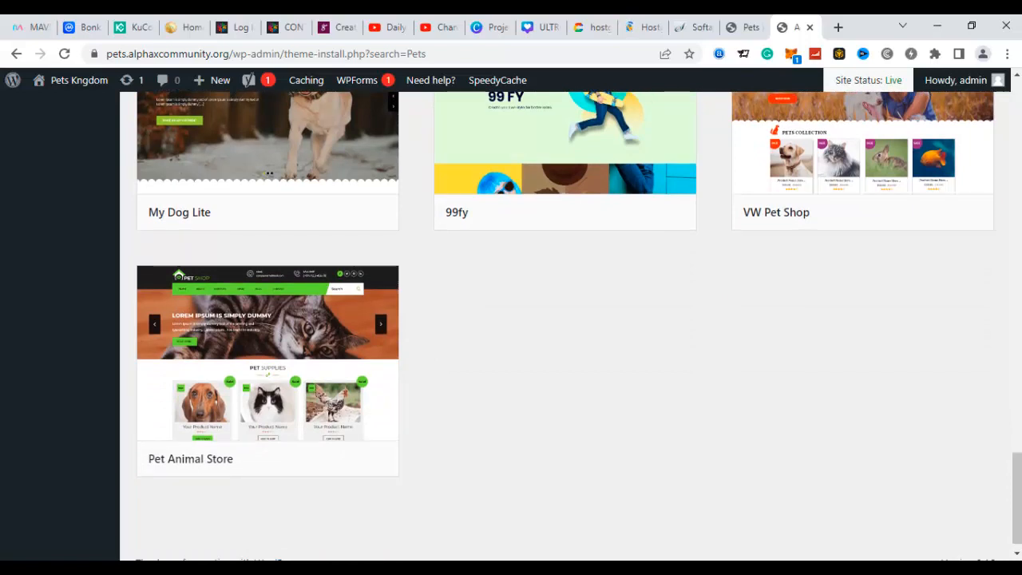
mouse_move(182, 467)
drag(1017, 507, 1017, 481)
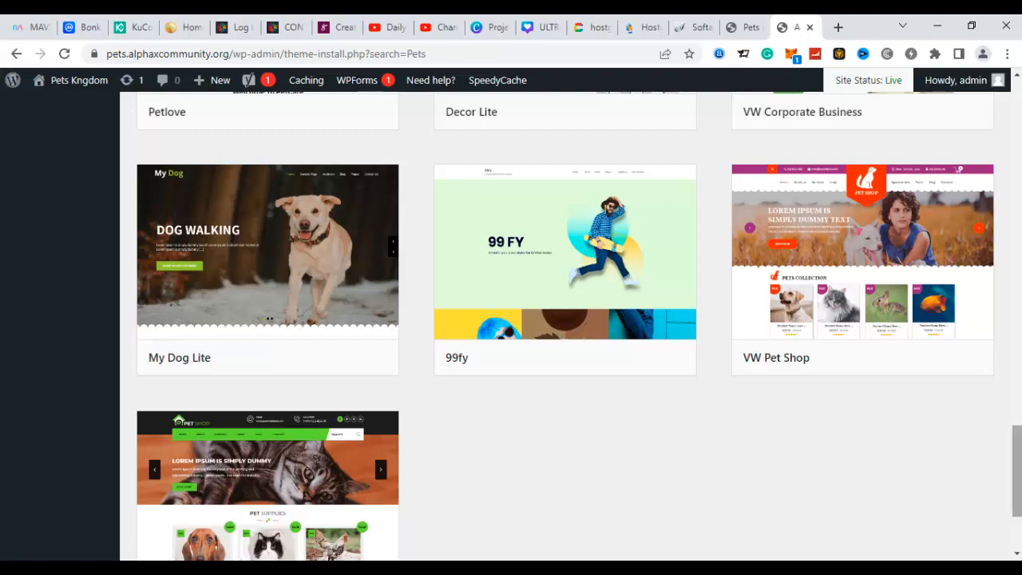
drag(1019, 470, 1019, 191)
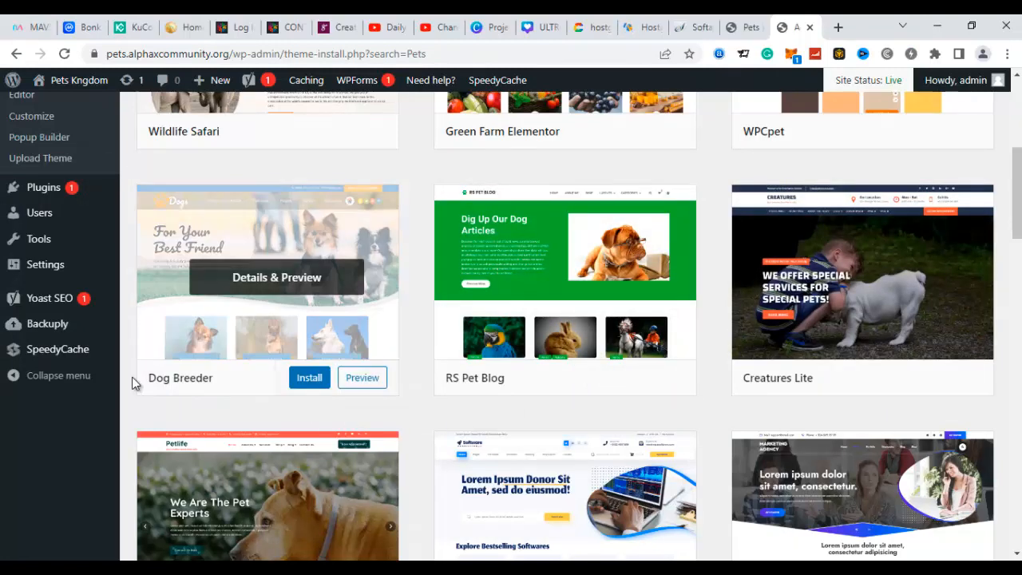
- Install the RS Pet Blog theme from its card and activate it
mouse_move(155, 384)
mouse_move(512, 389)
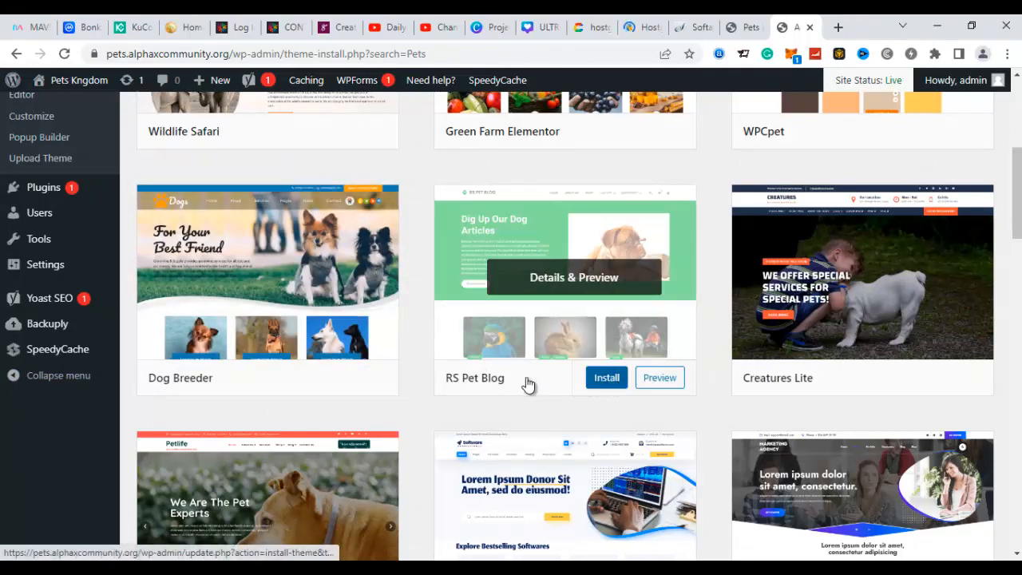
click(607, 379)
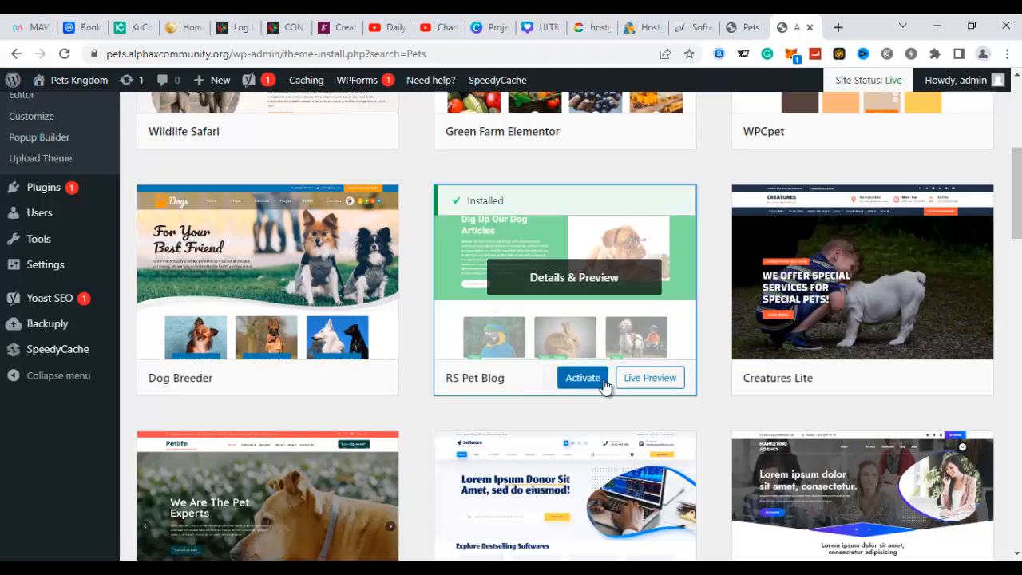
click(582, 383)
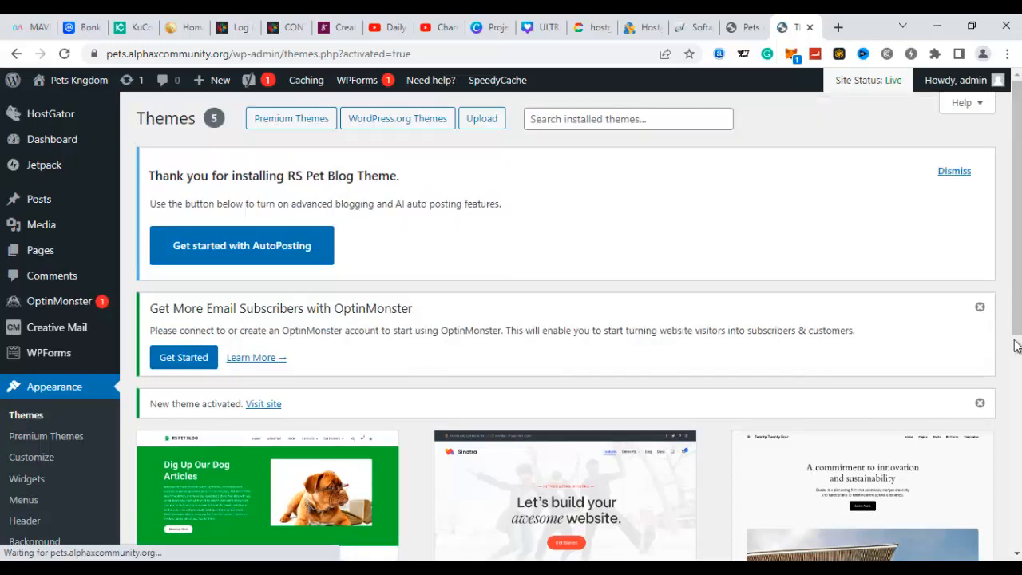
- Confirm RS Pet Blog is listed as active, then switch to the live Pets Kngdom site
drag(1013, 303, 1012, 419)
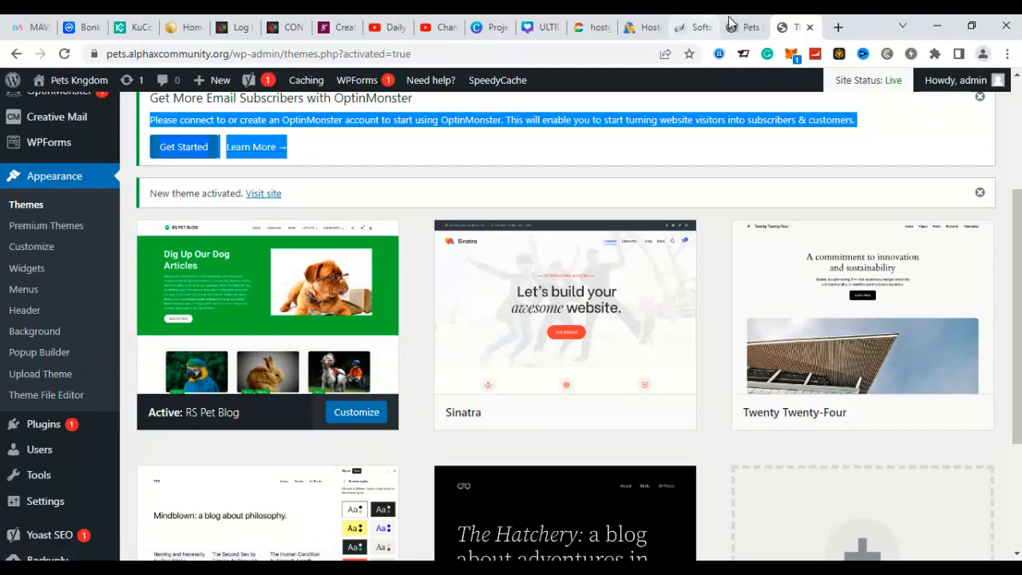
click(751, 29)
drag(755, 32, 794, 26)
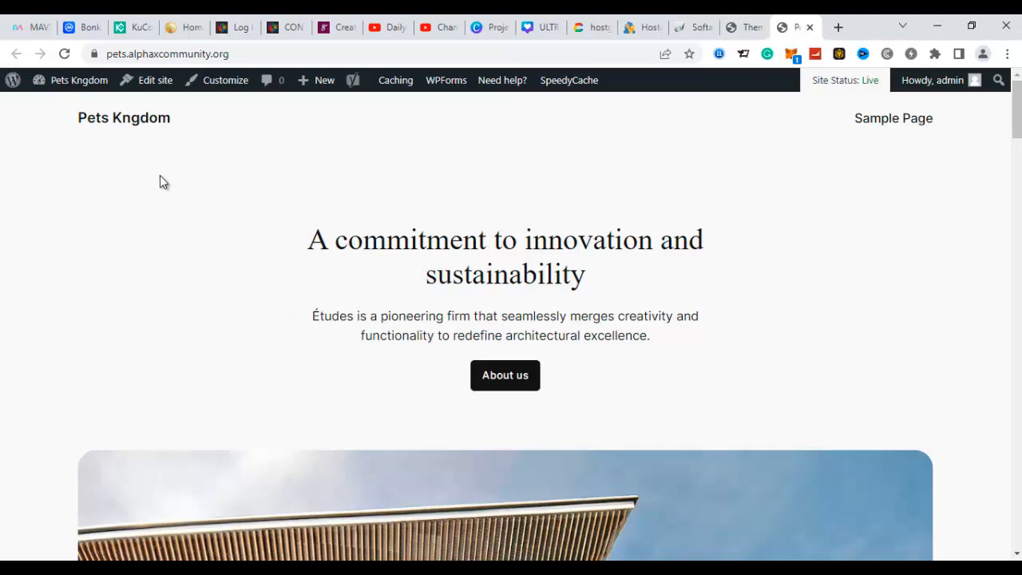
- Reload the live site to show the RS Pet Blog design, then return to the Themes admin page
click(65, 59)
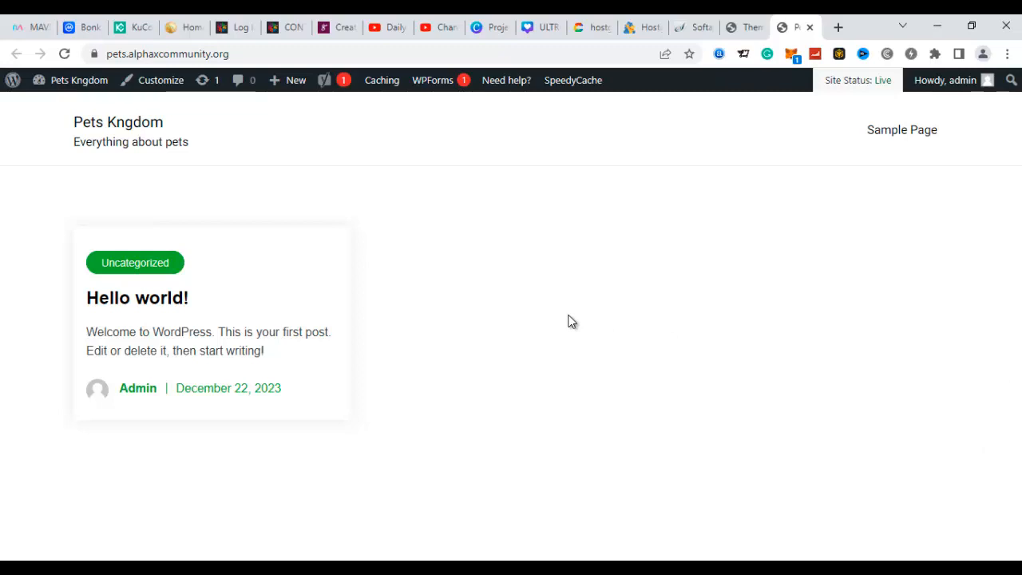
click(742, 30)
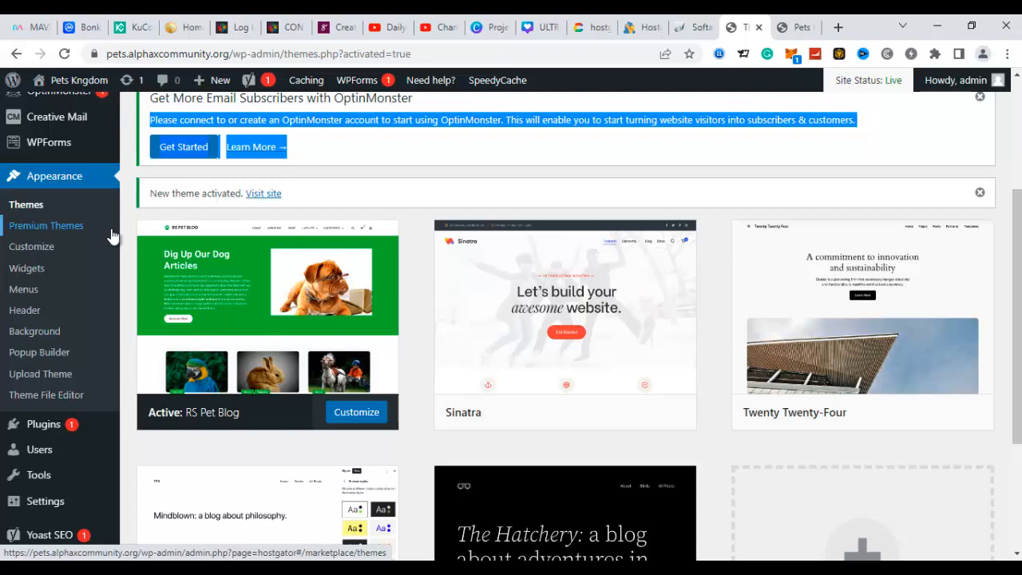
- Launch the Customizer for the active RS Pet Blog theme
click(354, 417)
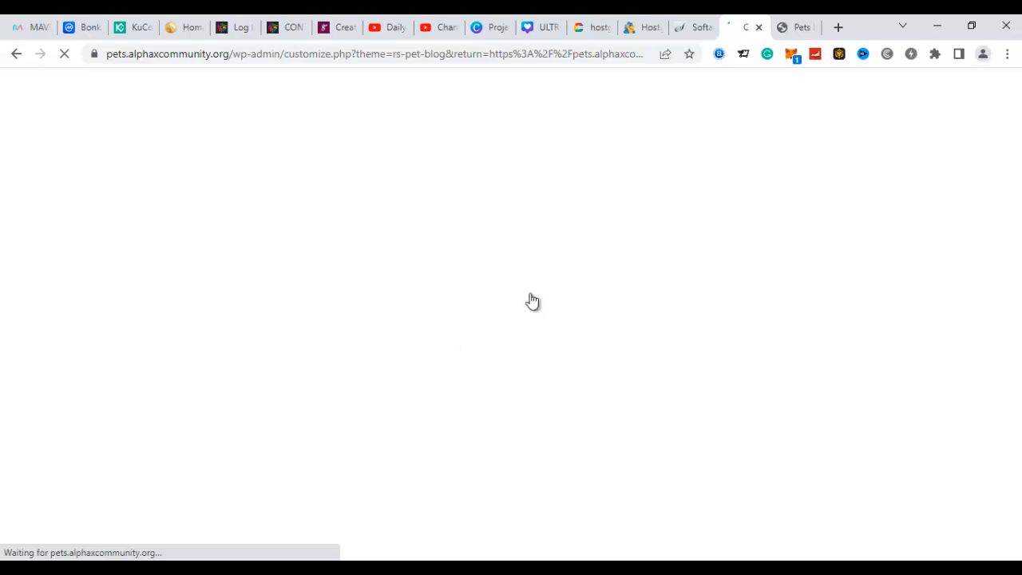
- Check the live Pets Kngdom site, then move to the AlphaX Community Contact page
click(801, 28)
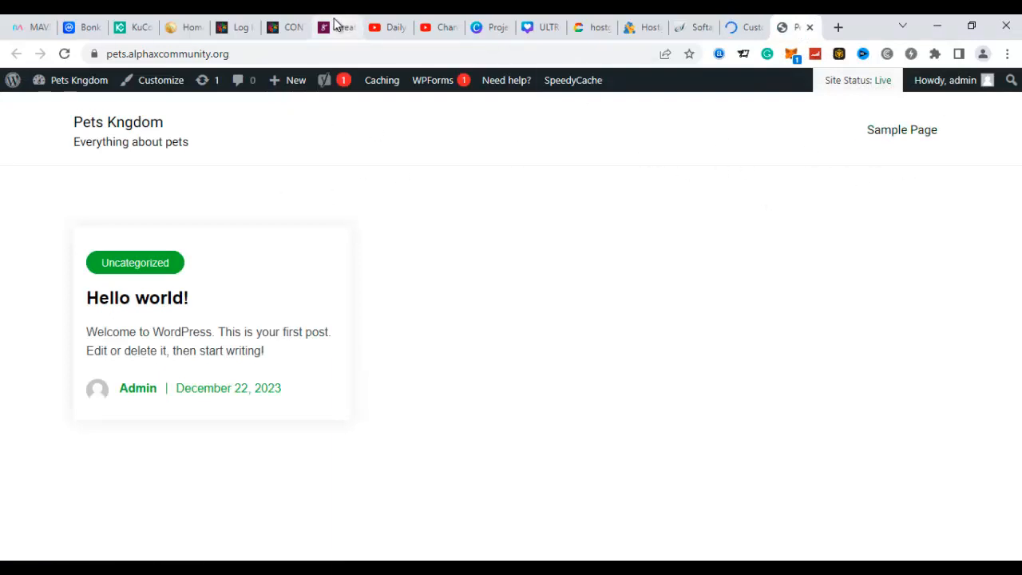
click(275, 29)
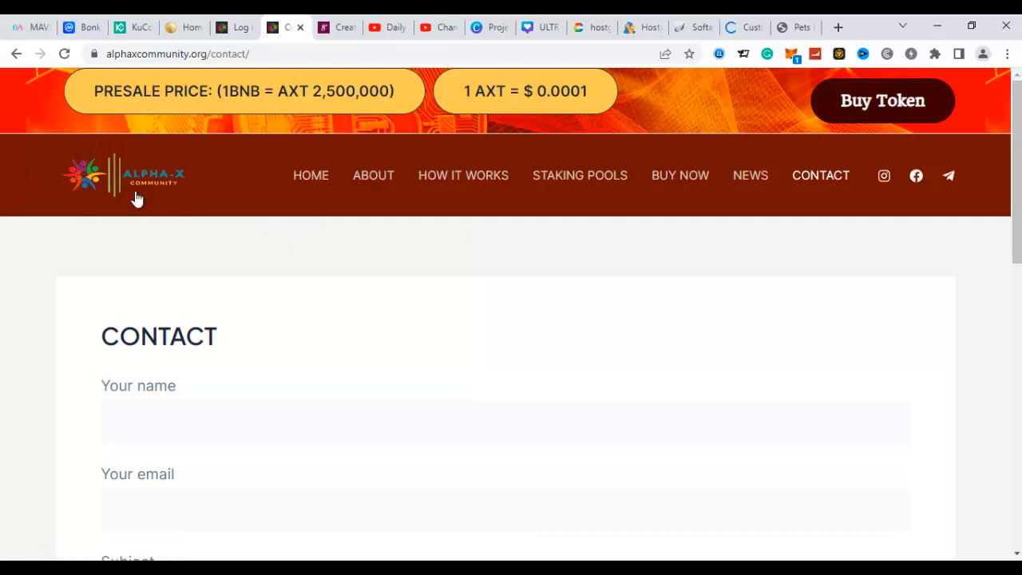
- Glance at the AlphaX Token contact section, then return to the Pets Kngdom theme Customizer tab
click(181, 30)
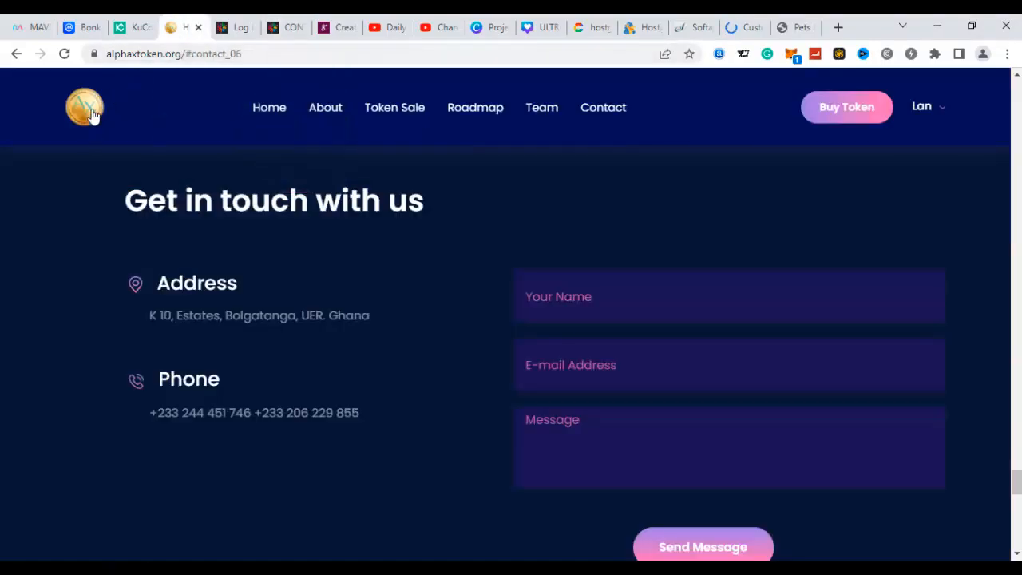
click(290, 34)
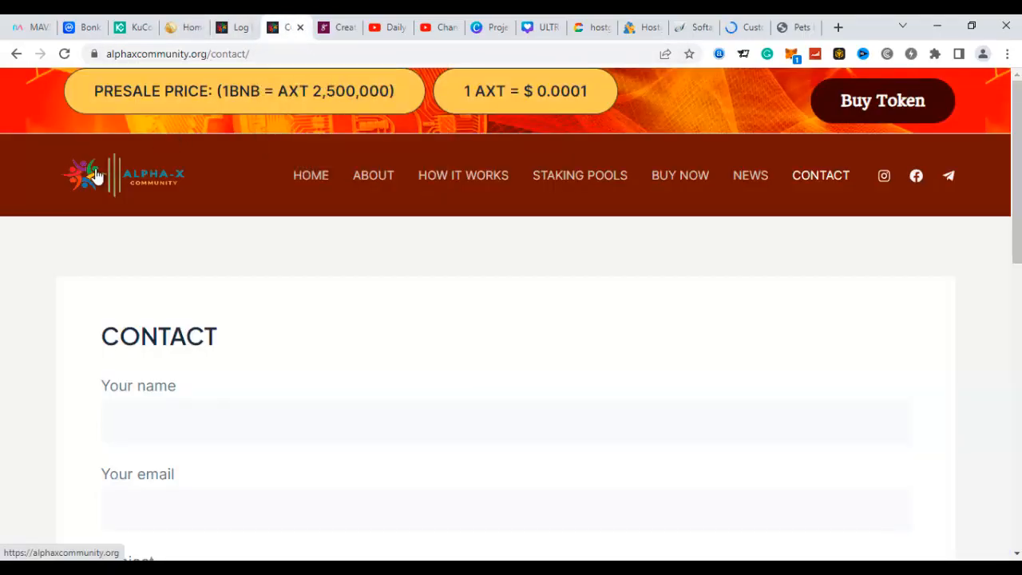
click(754, 30)
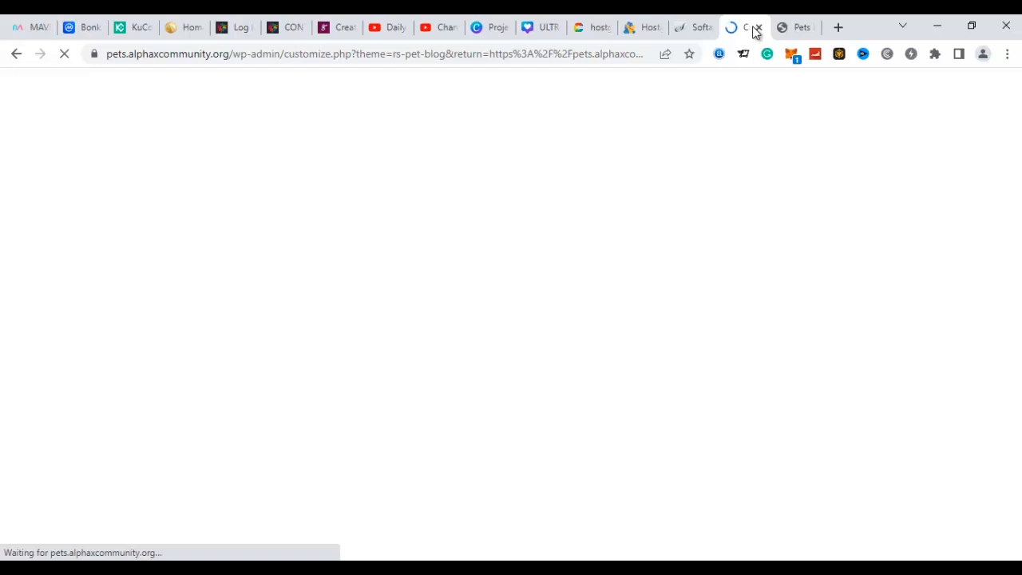
- Check the live Pets Kngdom site, then open Global Settings in the RS Pet Blog Customizer
click(799, 31)
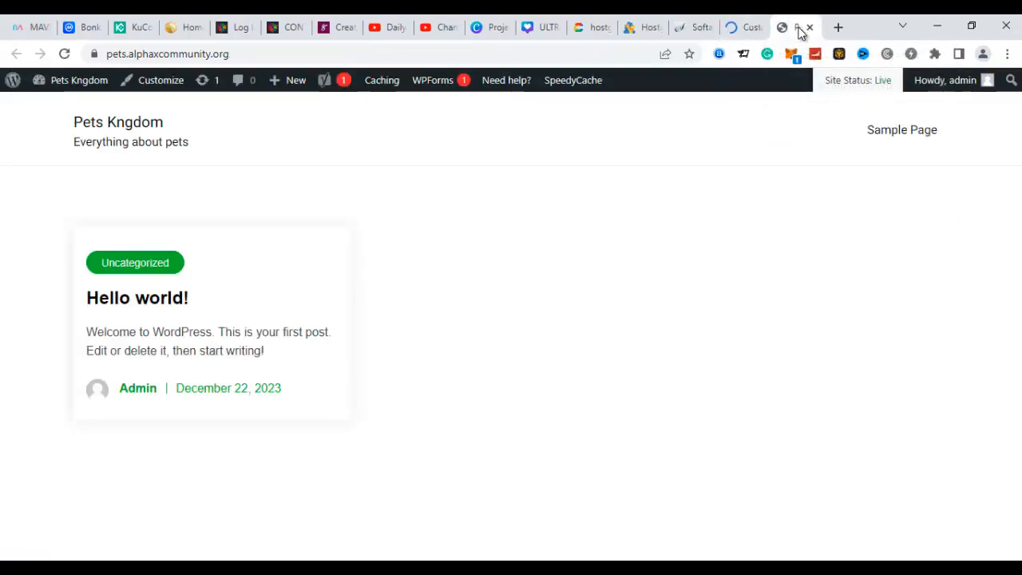
click(746, 29)
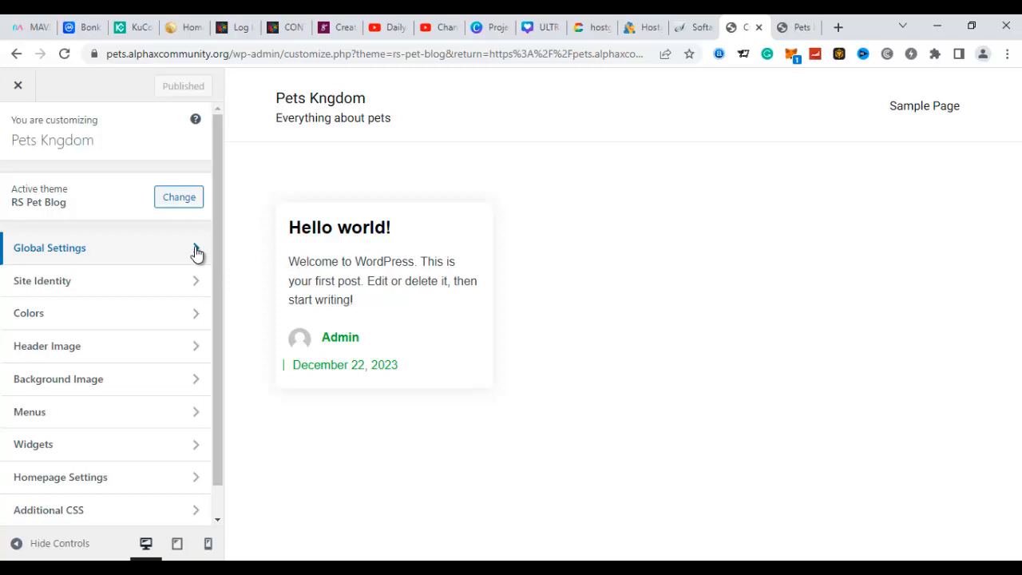
click(196, 249)
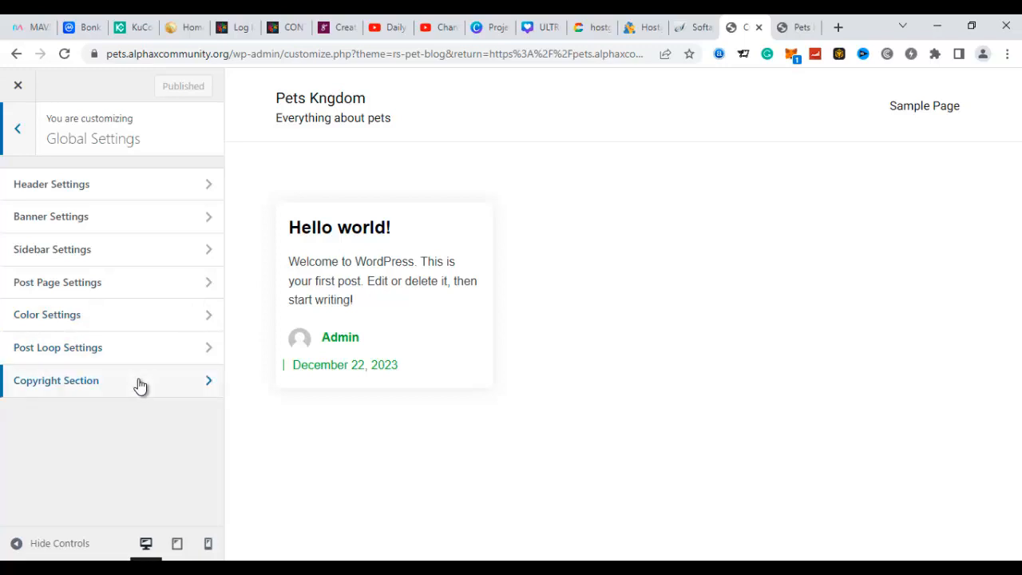
click(290, 29)
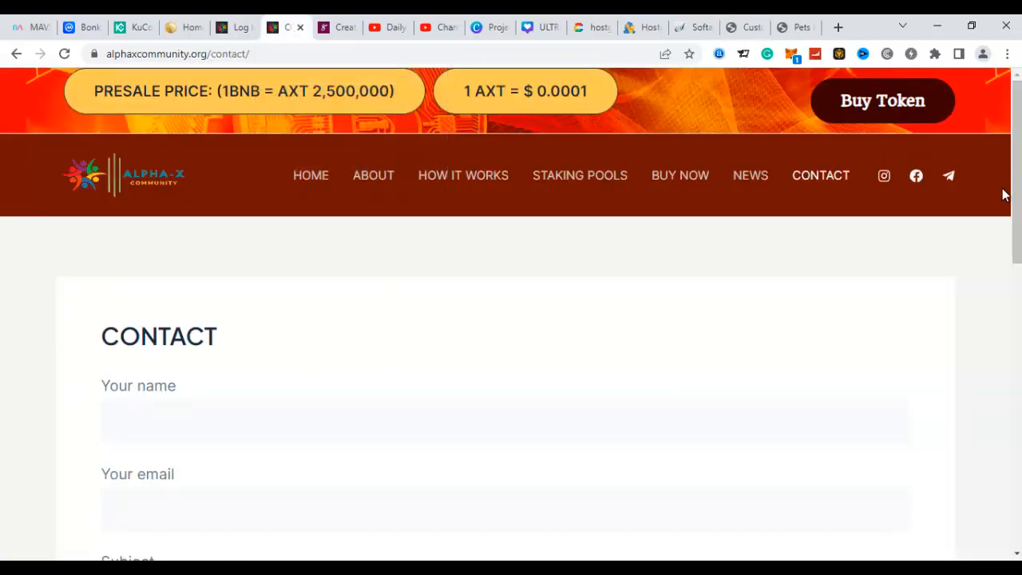
drag(1016, 196, 1015, 480)
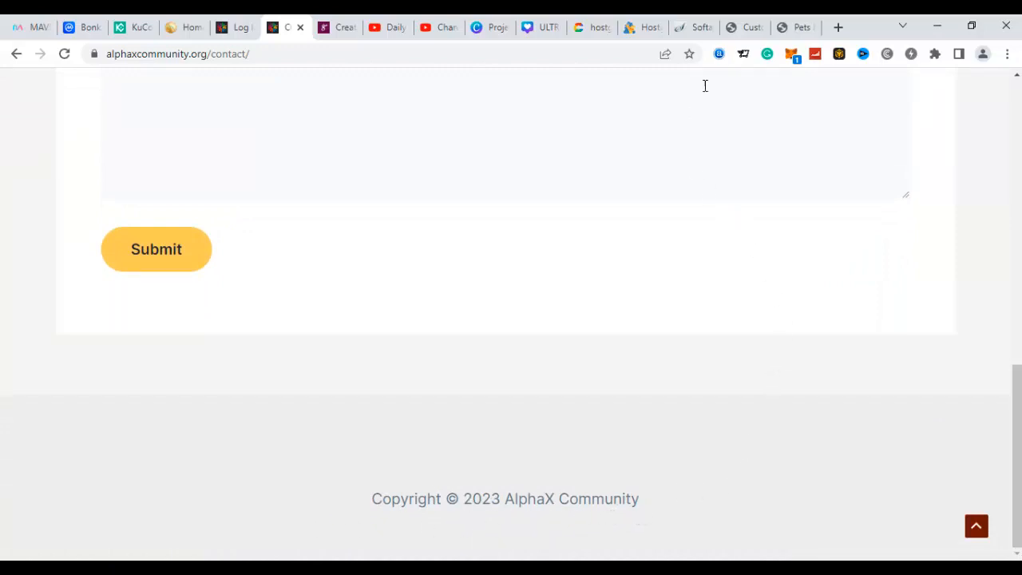
click(738, 32)
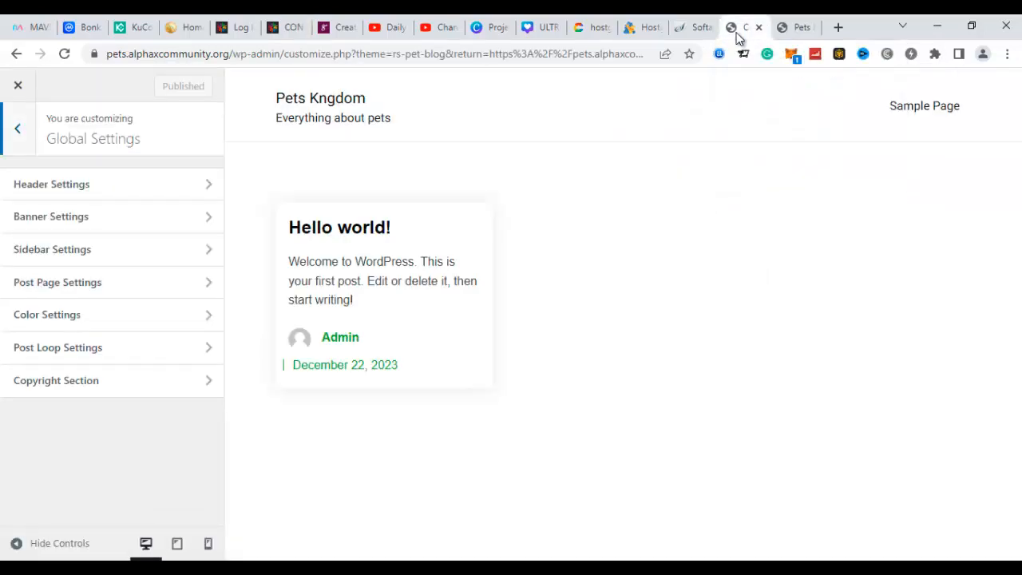
- Open the Copyright Section editor and toggle between its Text and Visual views
click(147, 386)
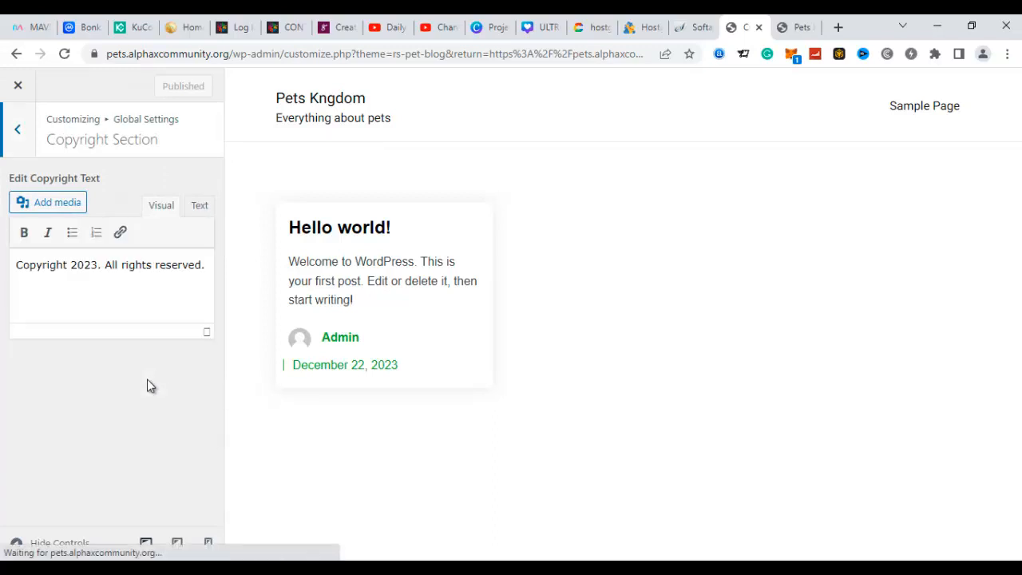
click(114, 269)
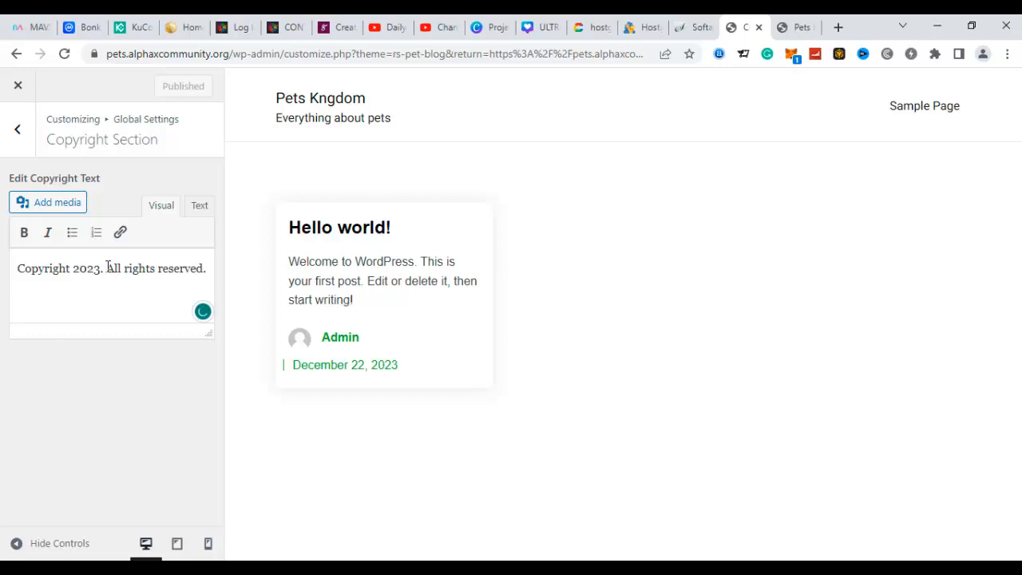
click(800, 28)
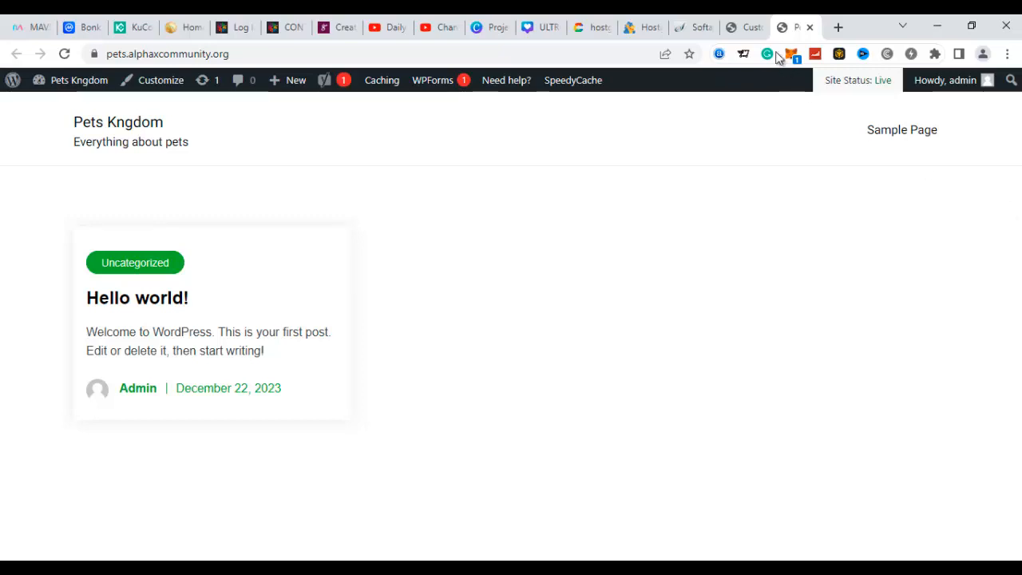
click(747, 29)
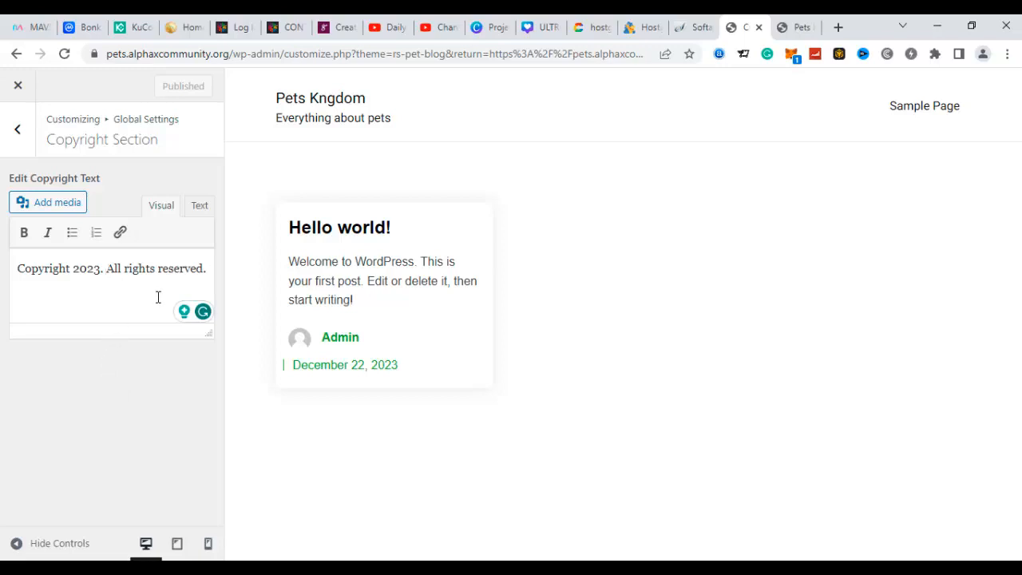
click(201, 209)
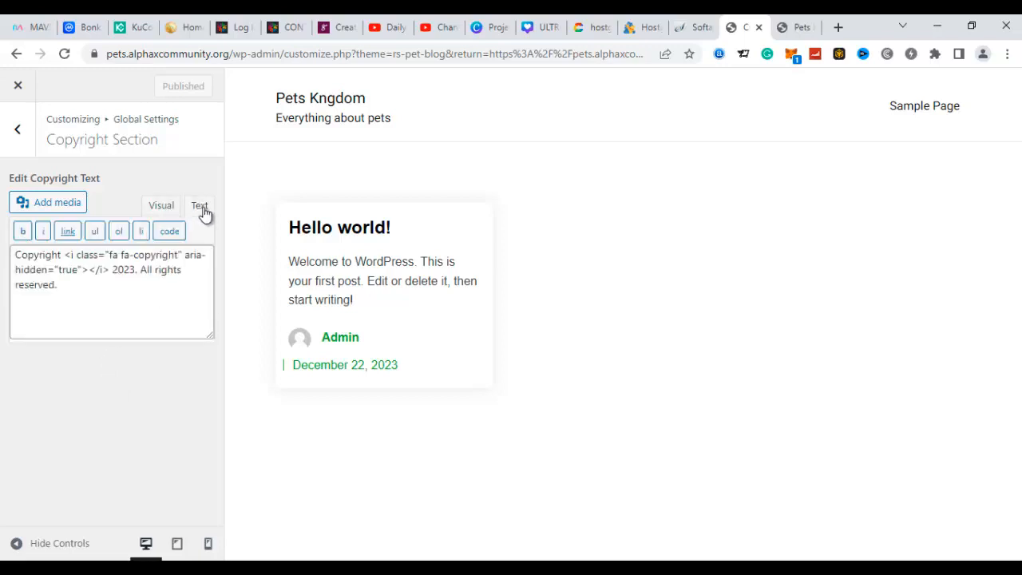
click(161, 209)
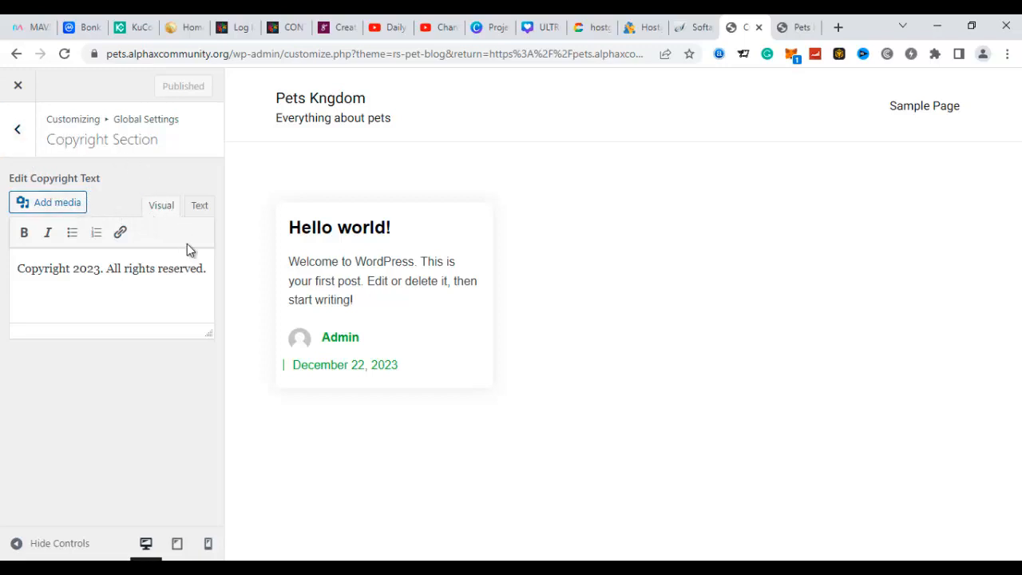
- Put the cursor before 'All' in the copyright text and type 'P'
click(107, 268)
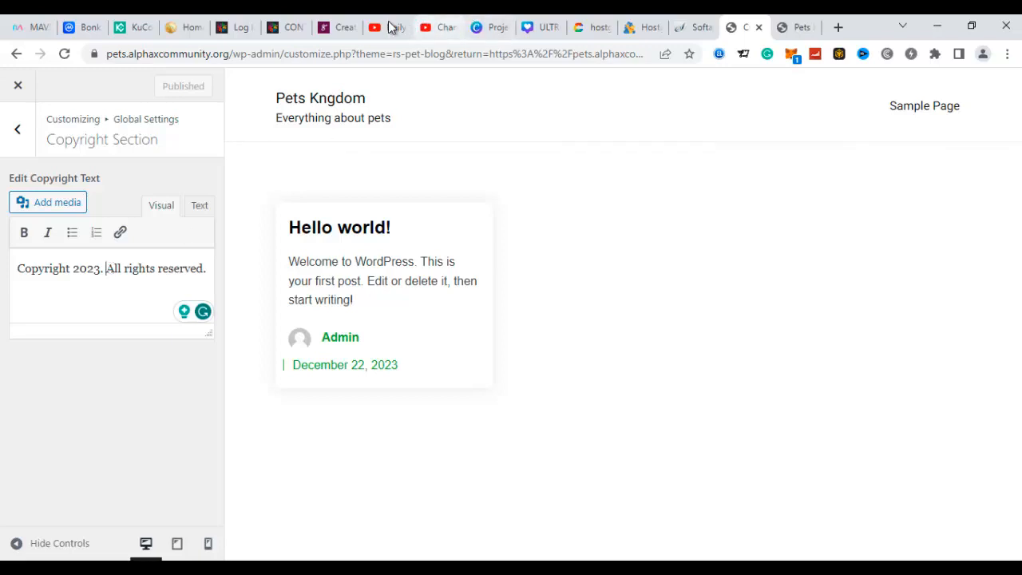
click(292, 28)
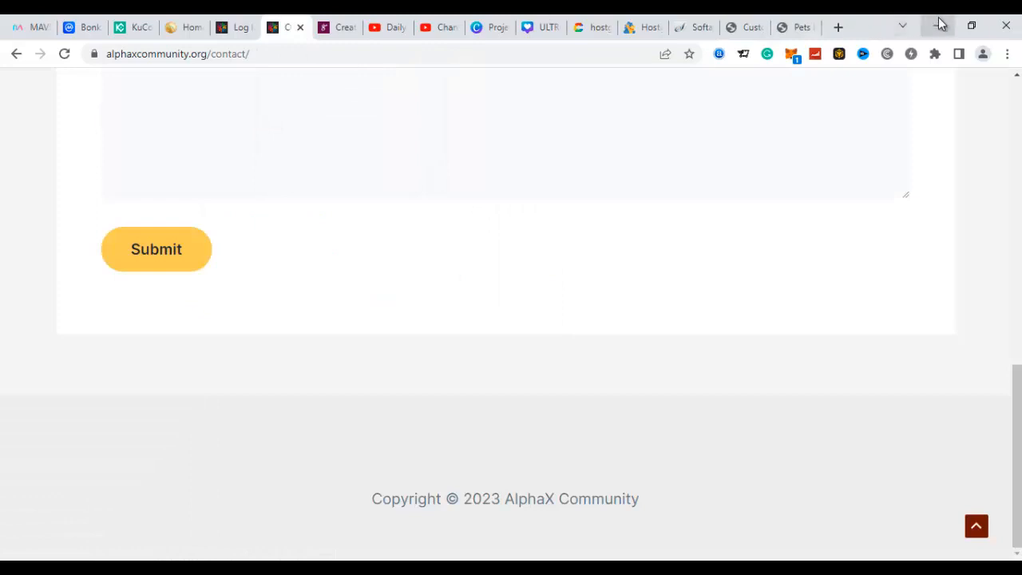
click(754, 28)
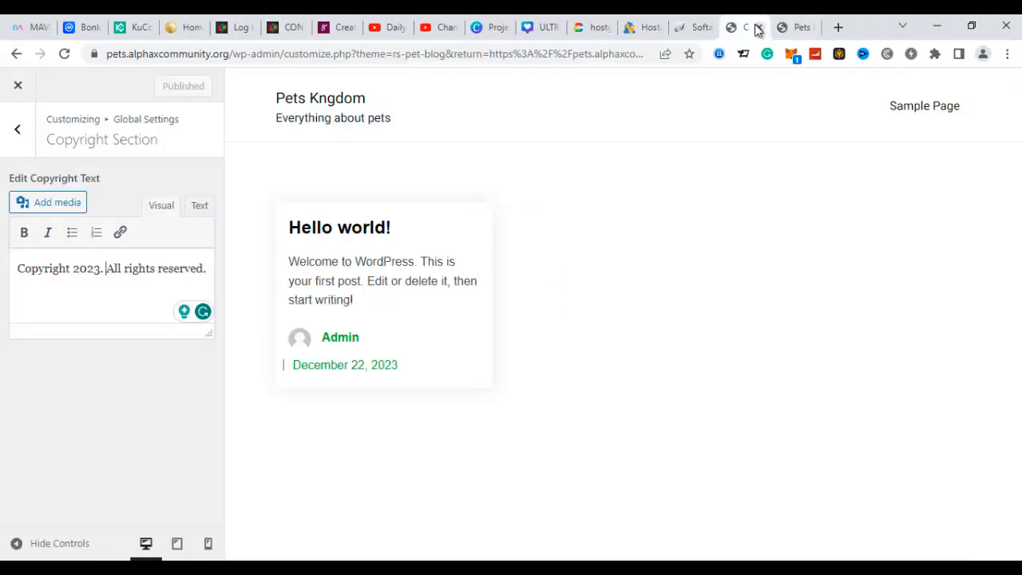
text(P)
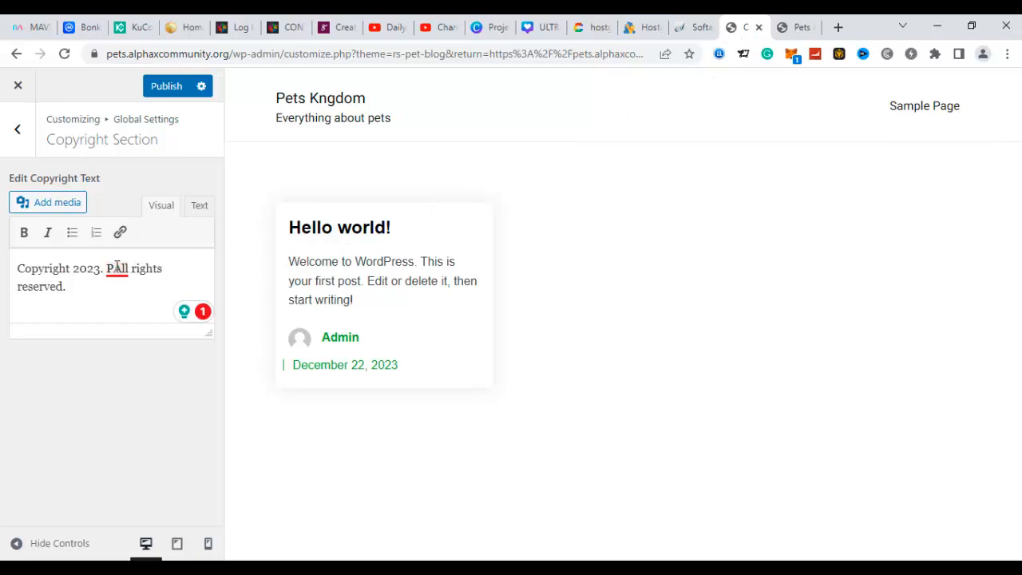
- Finish the copyright as 'Copyright 2023. Pets Kingdom. All rights reserved.' and publish it
mouse_move(115, 269)
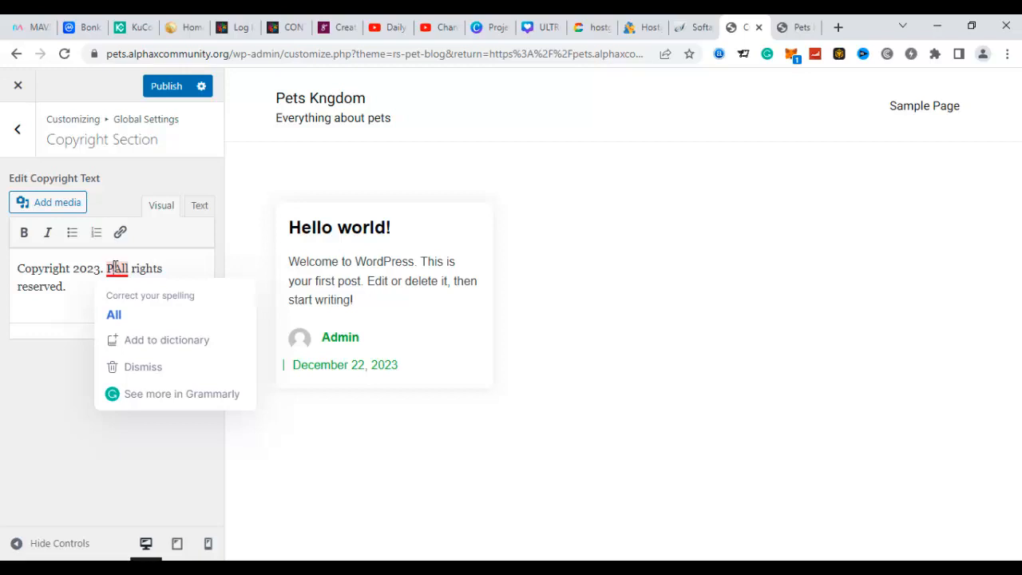
click(115, 268)
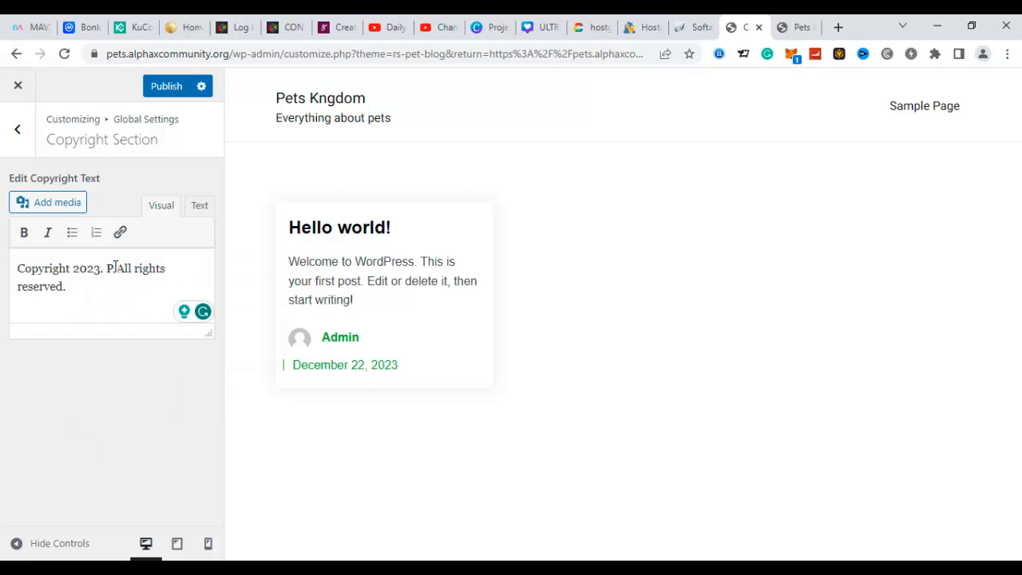
text(r)
text(ts K)
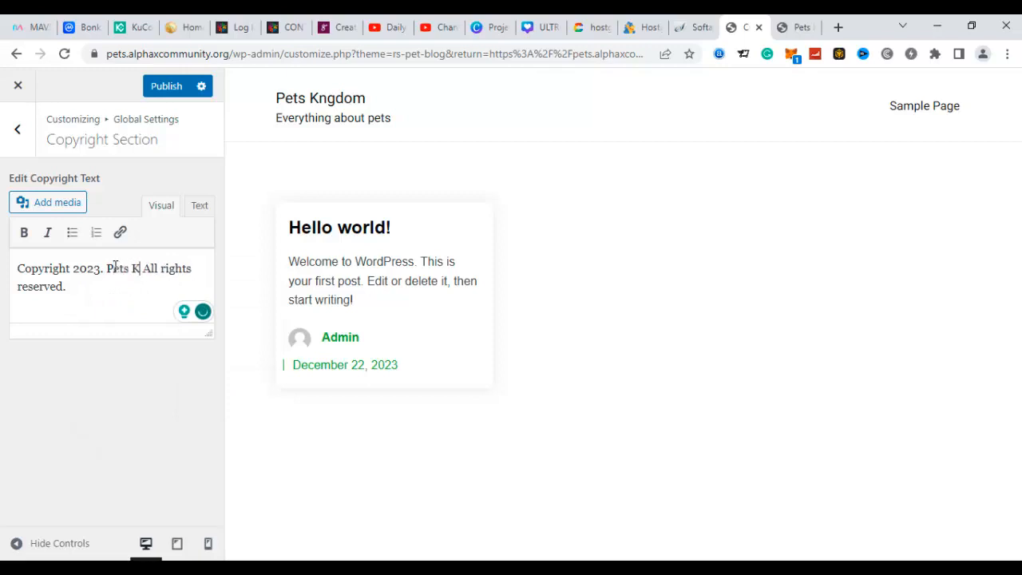
text(ingdom)
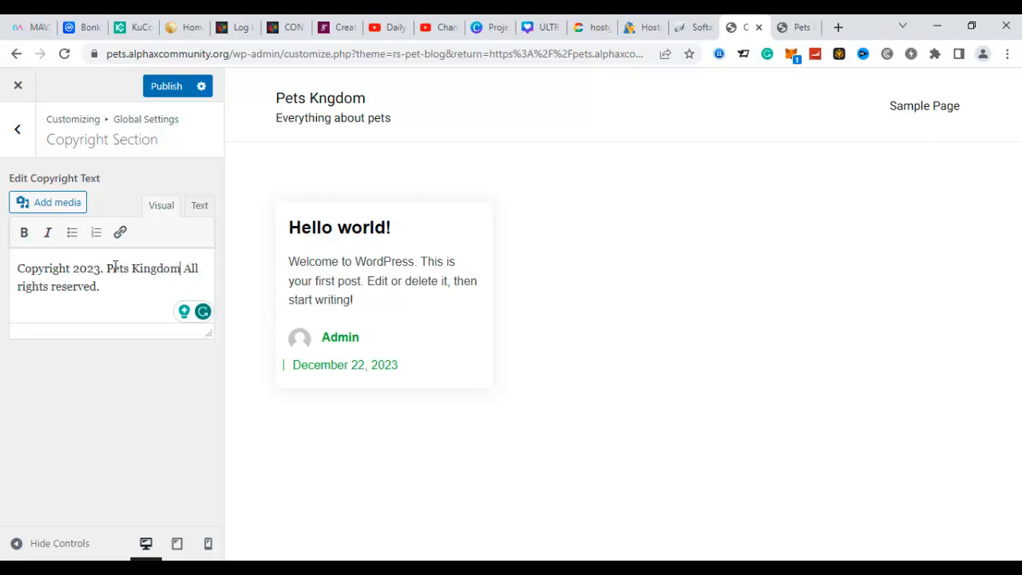
key(Left)
text(.)
key(BackSpace)
text(.)
click(167, 94)
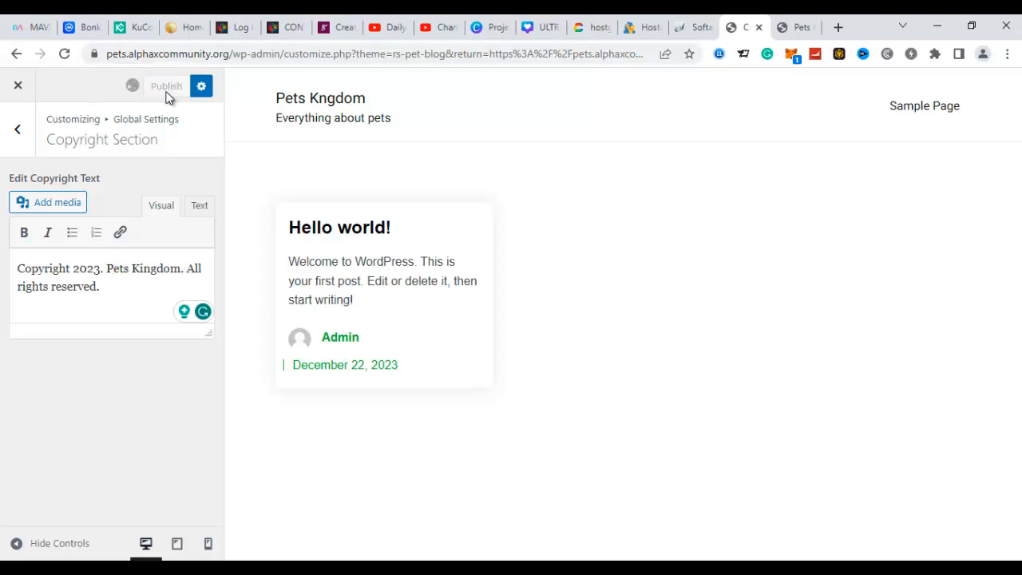
- Set the header background colour to green in Header settings and publish
click(20, 135)
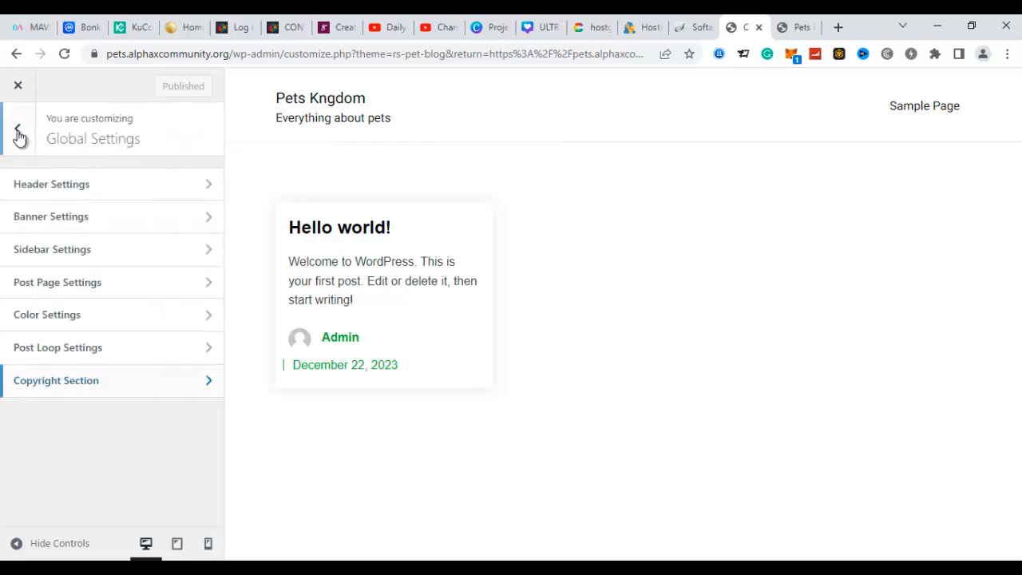
click(211, 186)
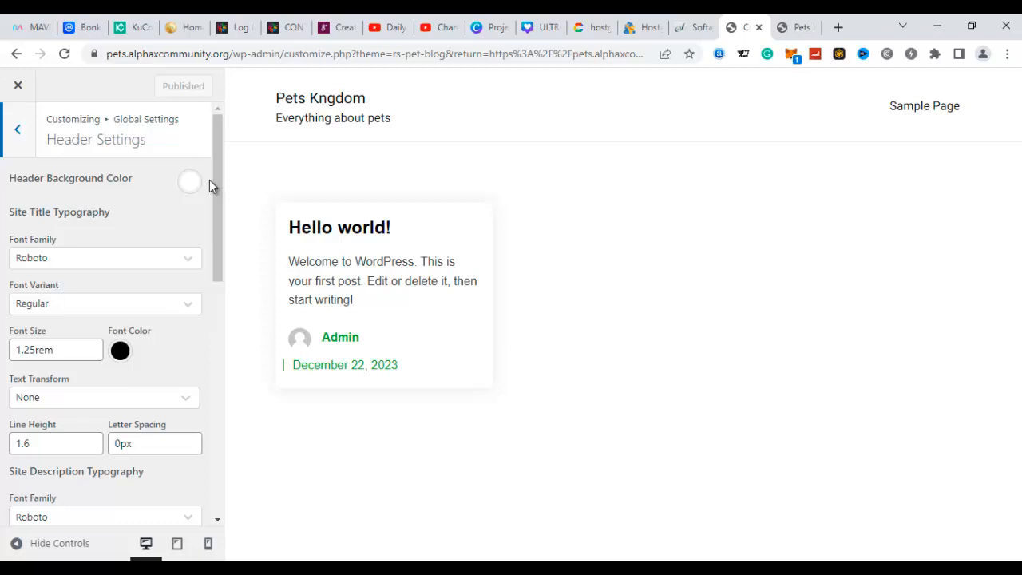
click(191, 188)
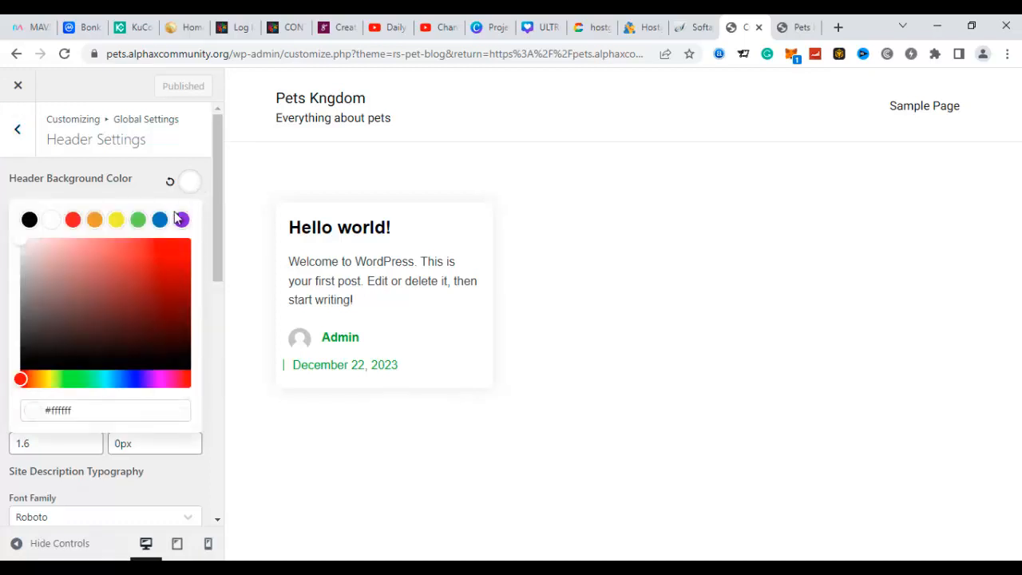
click(139, 220)
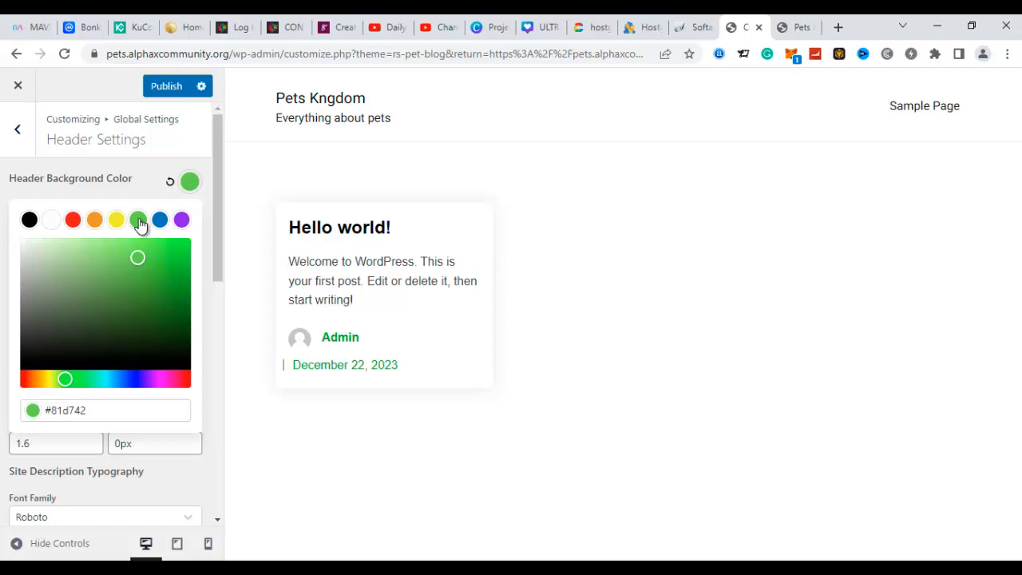
click(167, 88)
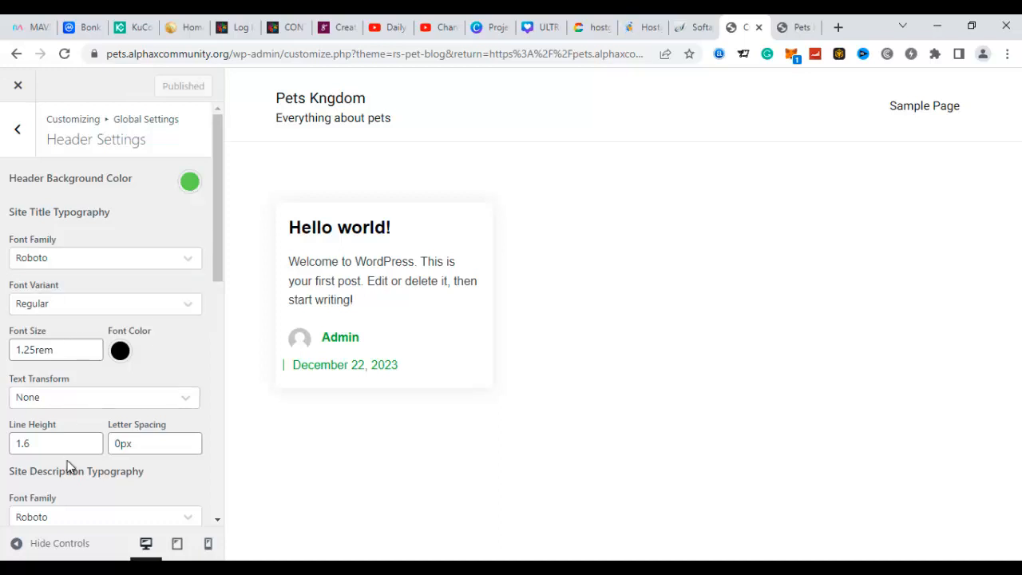
- Review the site Color settings, then back out to the main Customizer sections list
click(20, 132)
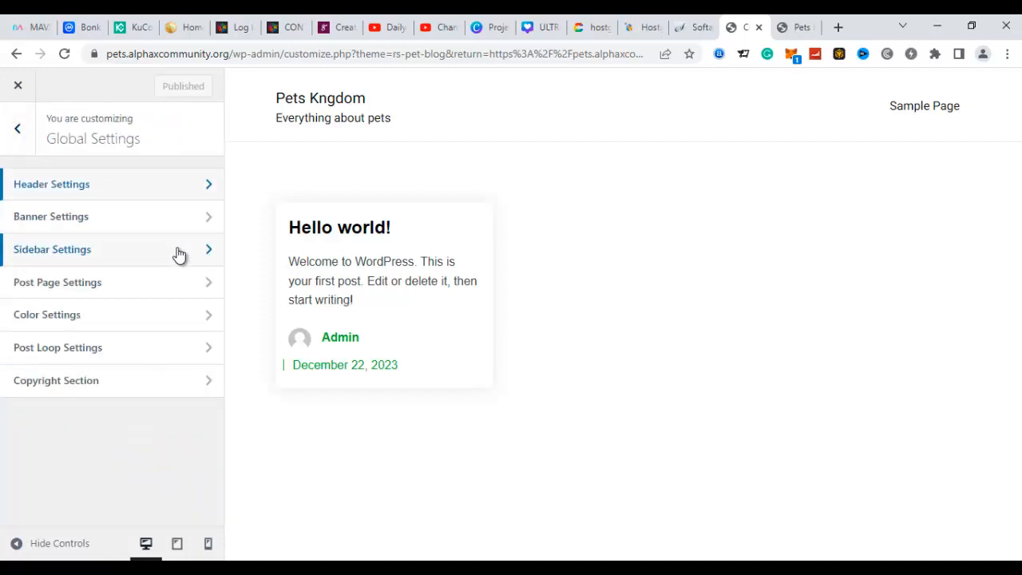
click(192, 318)
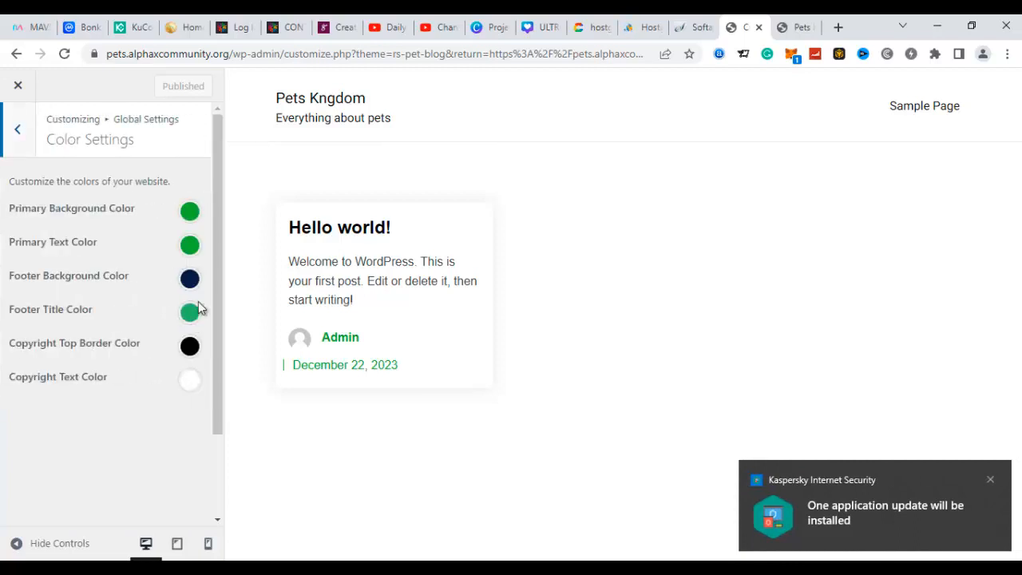
click(18, 131)
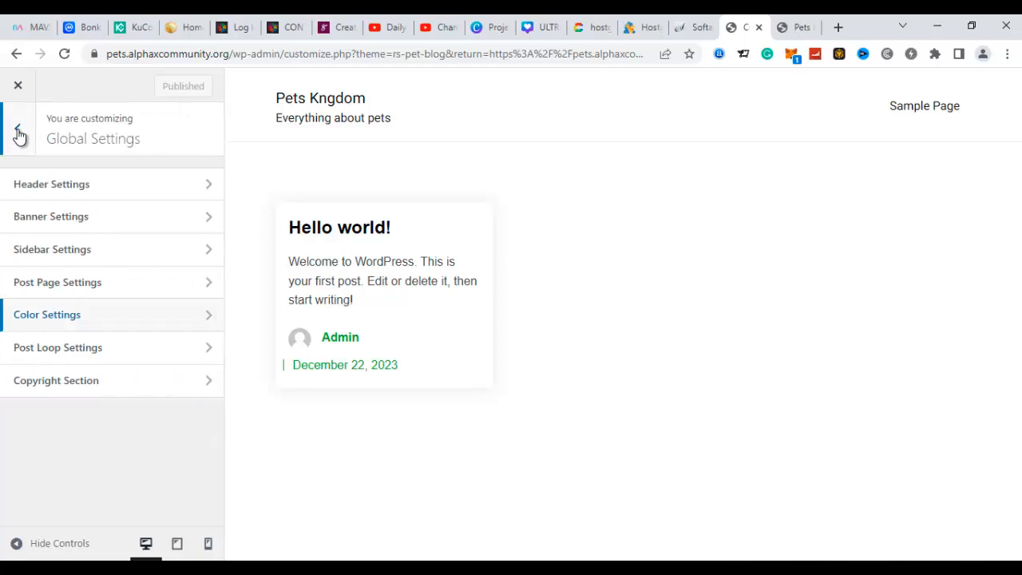
click(18, 132)
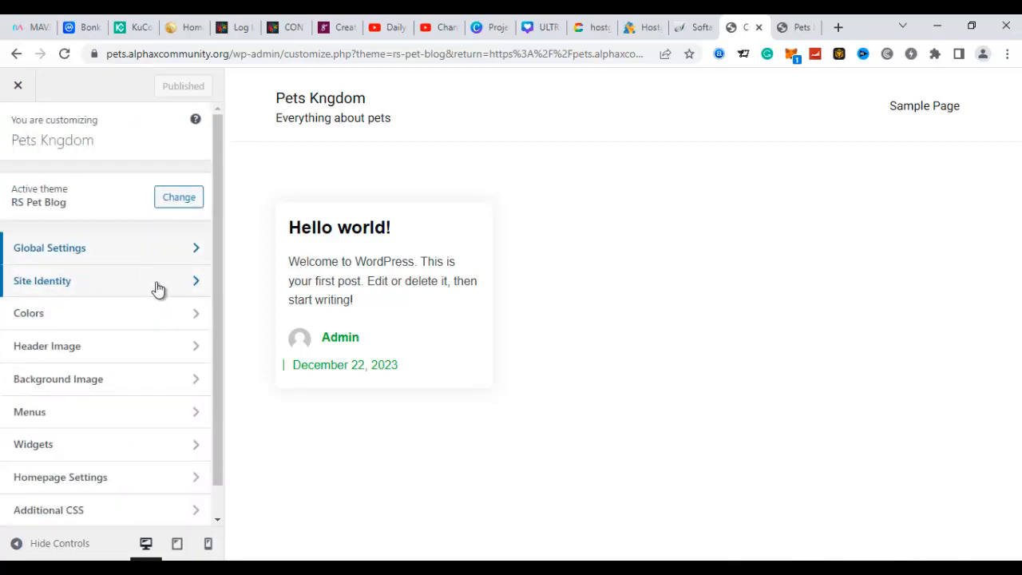
click(188, 286)
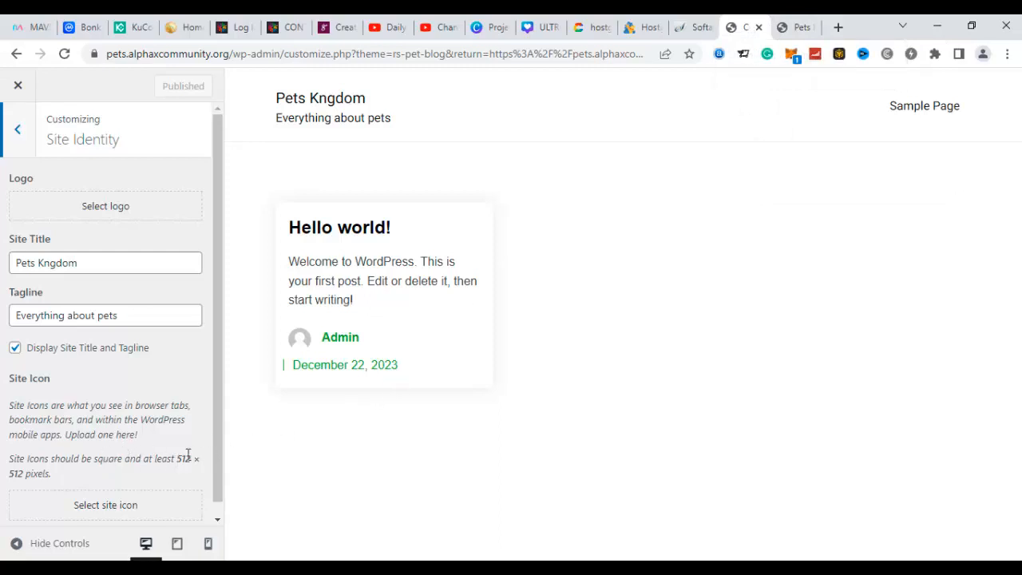
click(17, 131)
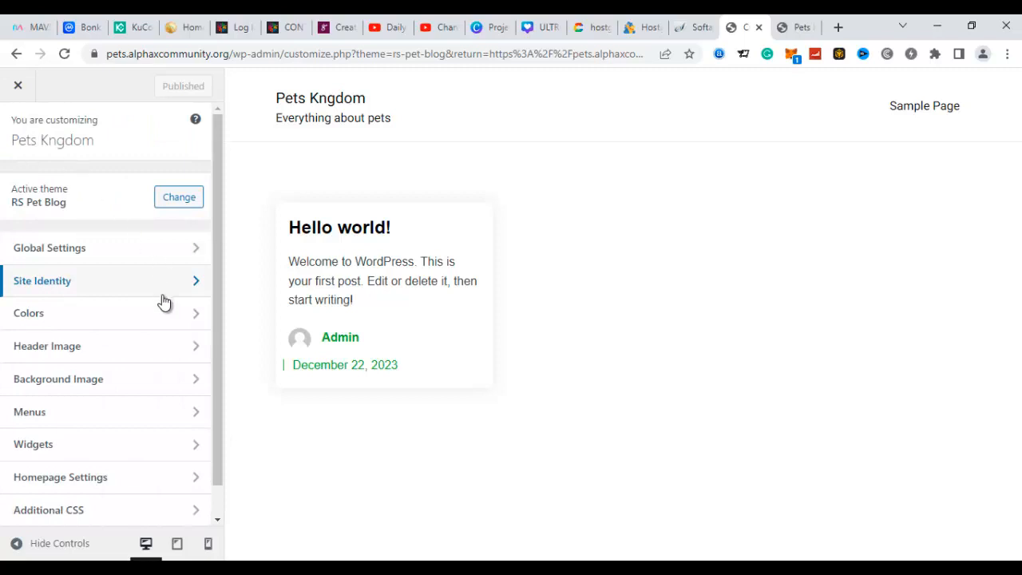
click(150, 353)
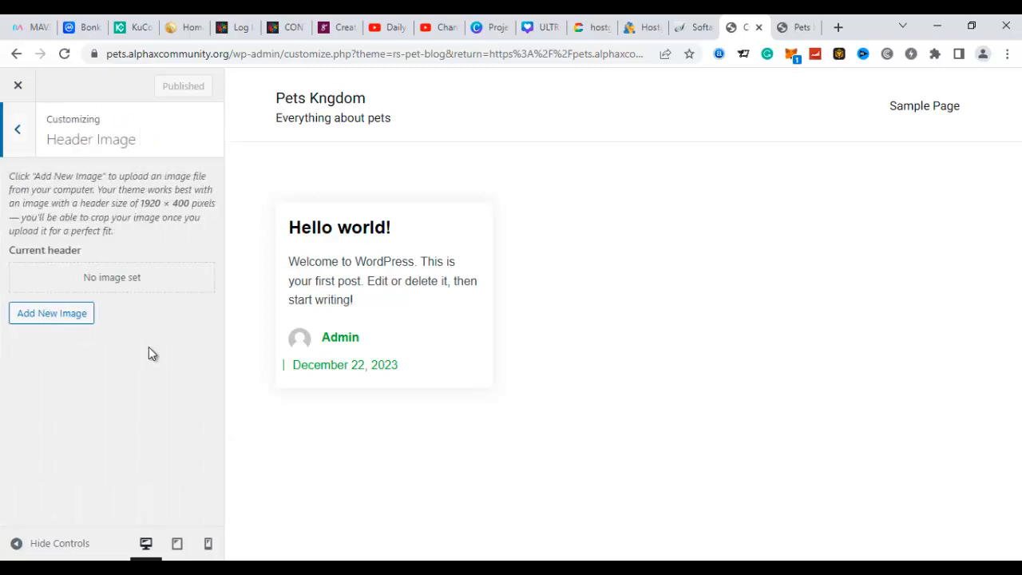
click(67, 318)
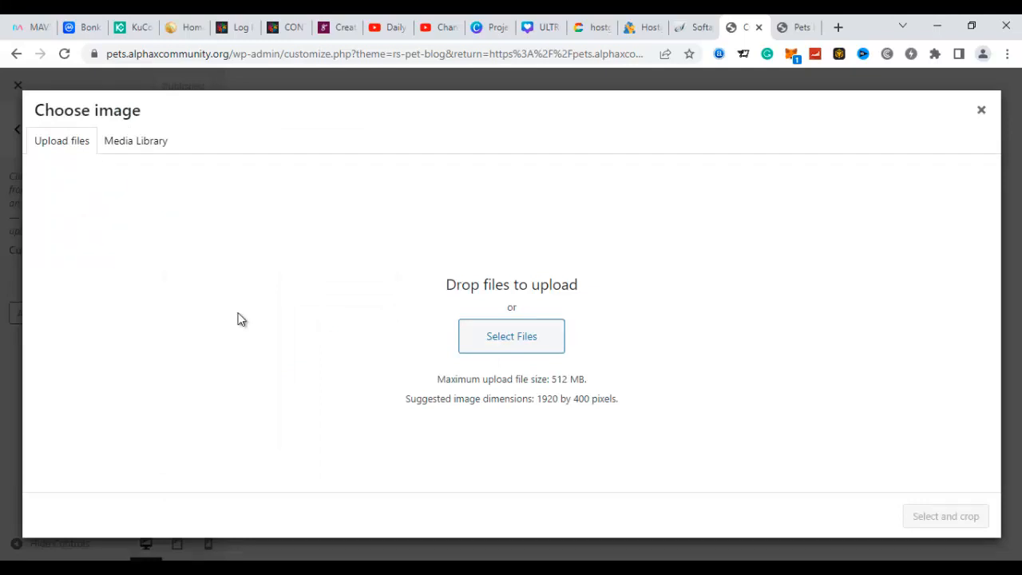
click(981, 112)
click(15, 131)
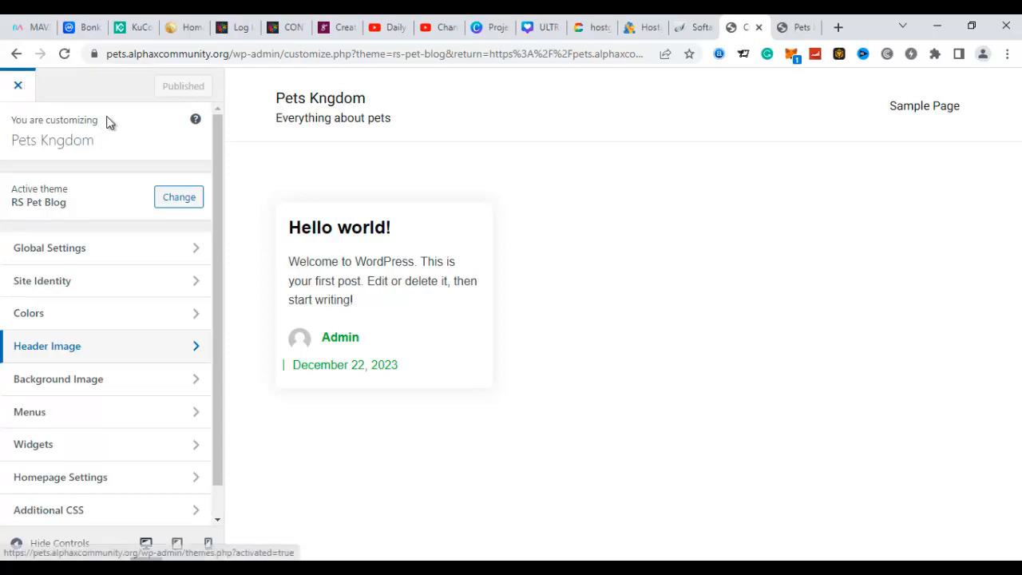
drag(214, 164, 205, 159)
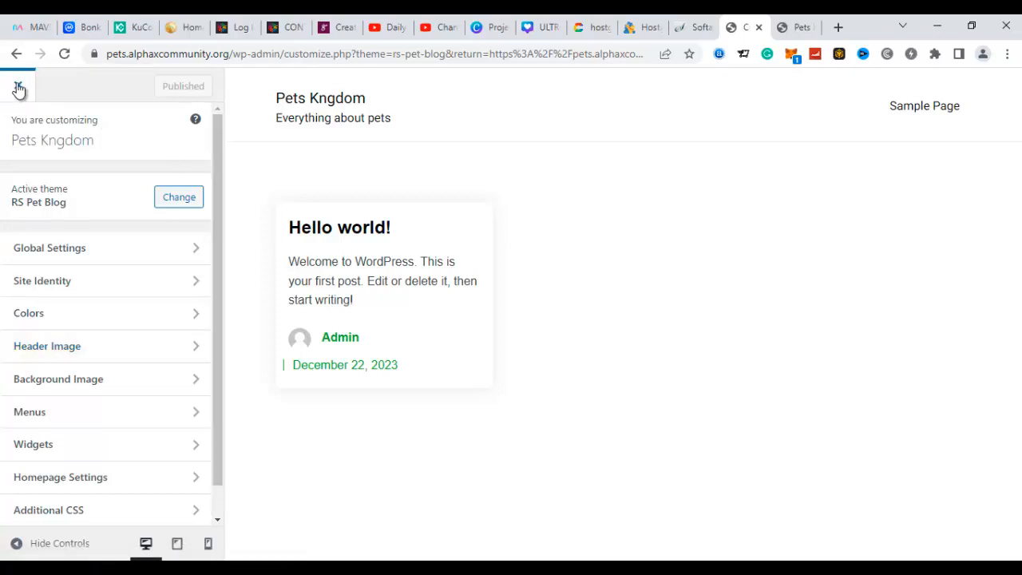
- Close the Customizer and choose Pages > Add New Page from the admin sidebar
click(21, 88)
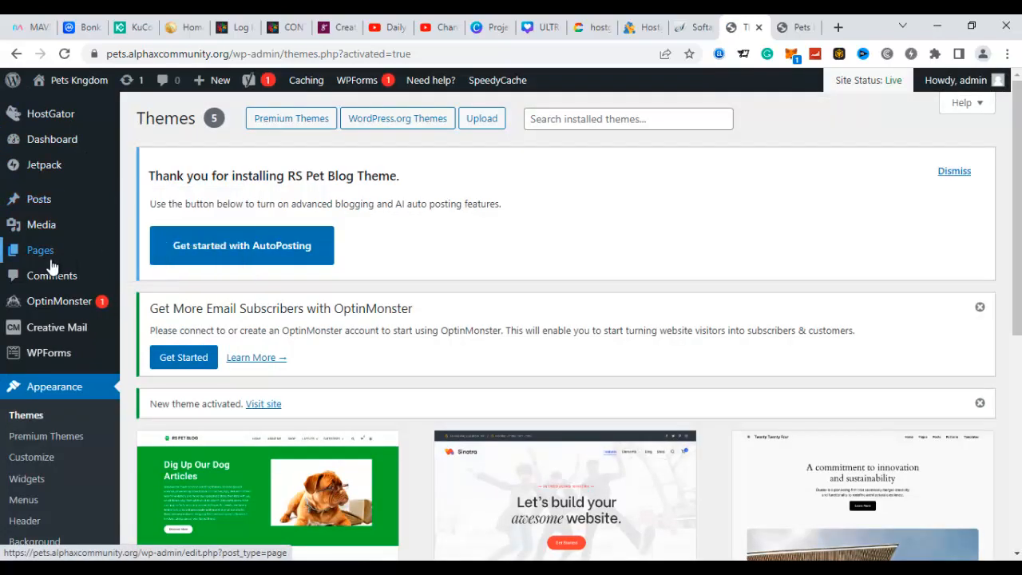
mouse_move(44, 260)
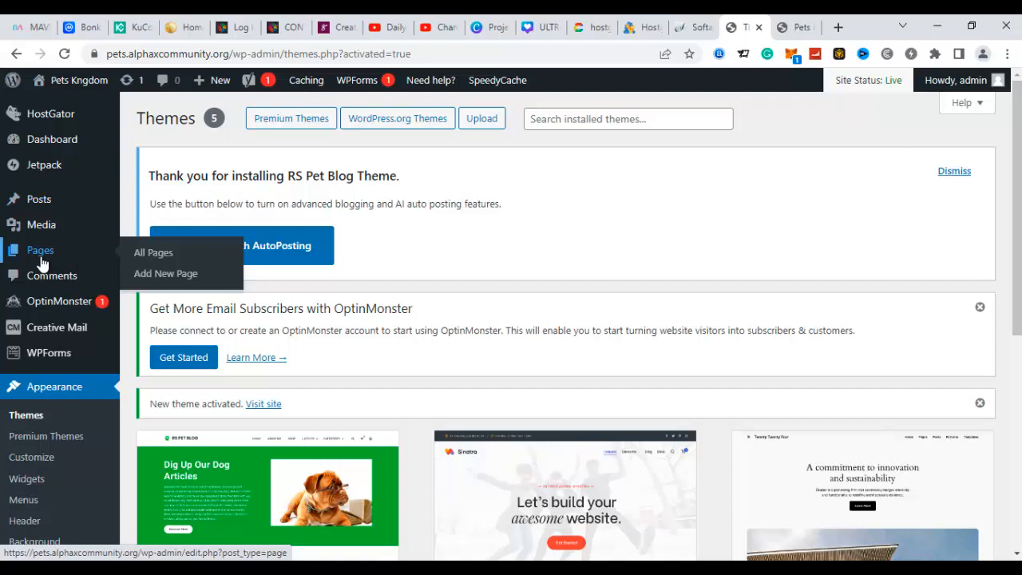
click(166, 276)
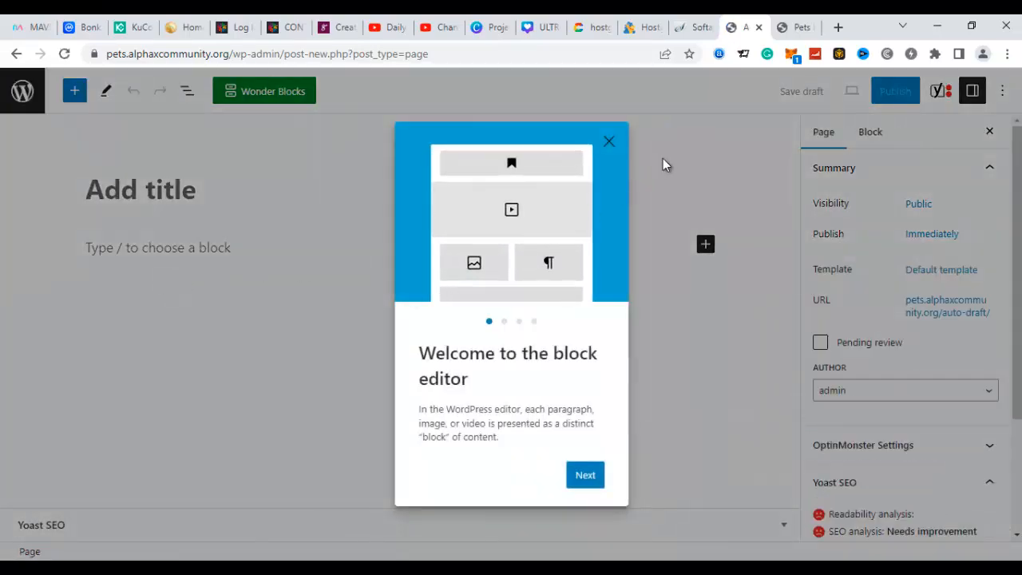
- Dismiss the welcome guide, title the page 'Home', publish it and view it live
click(609, 143)
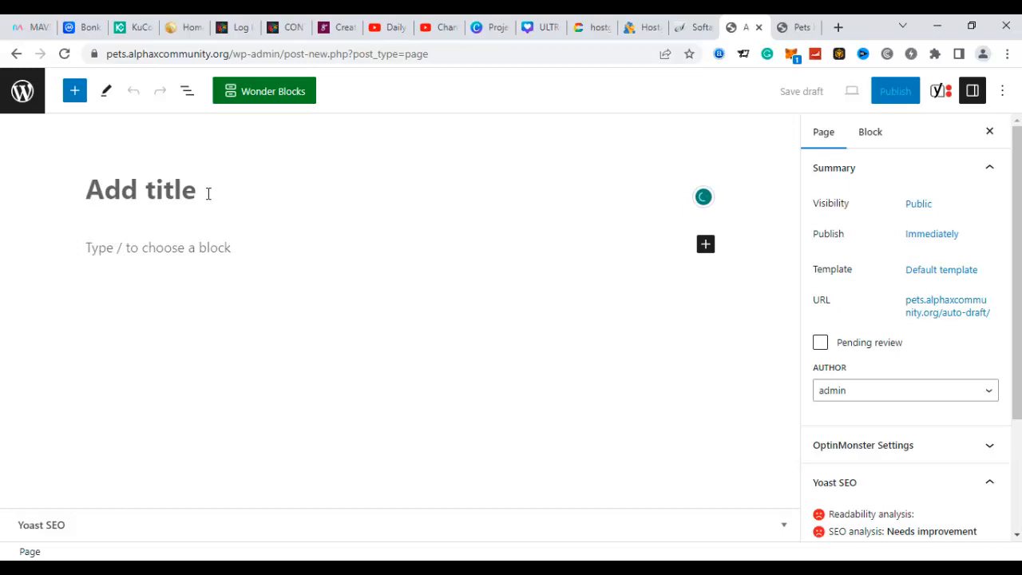
text(Home)
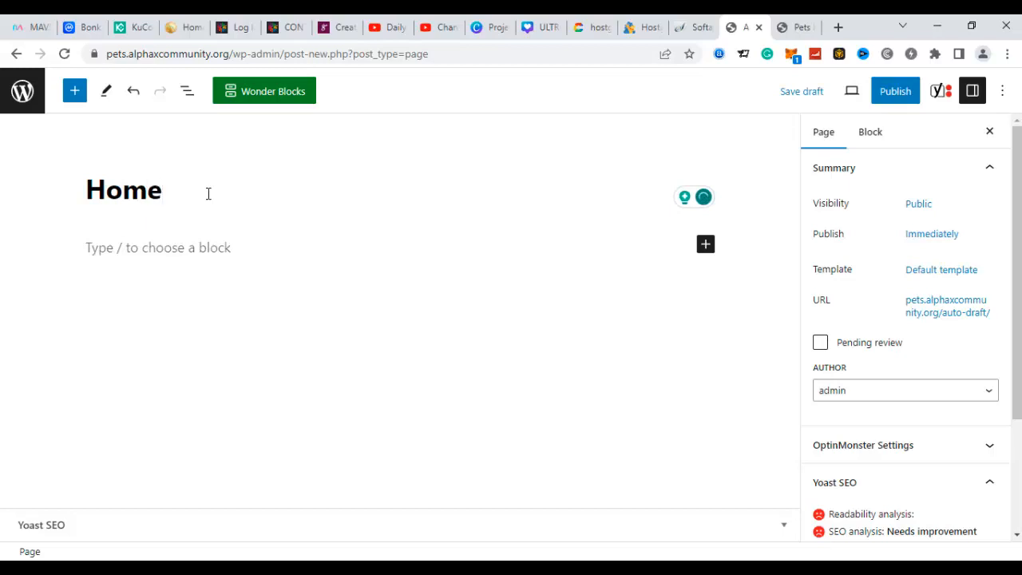
click(894, 92)
click(892, 97)
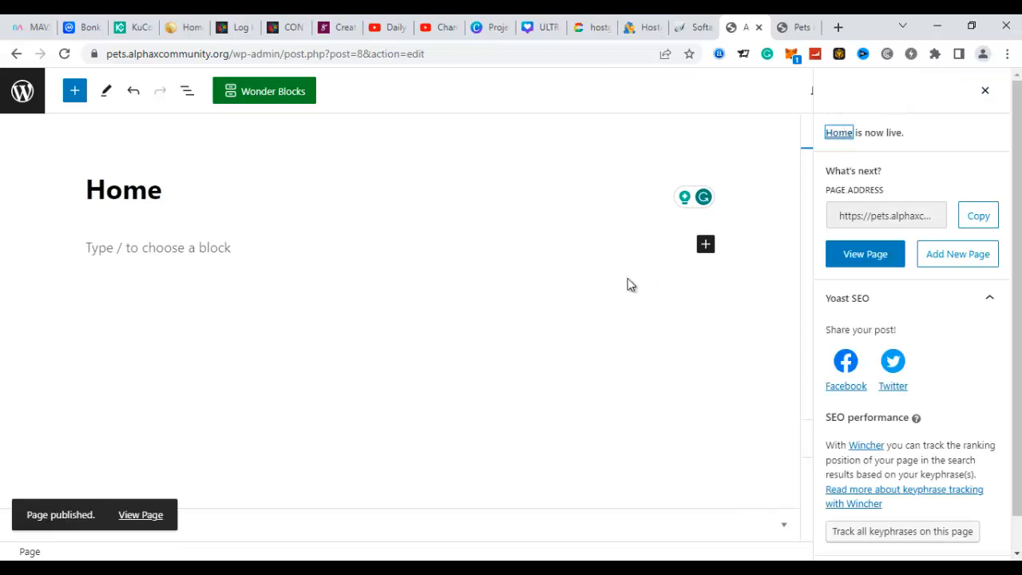
click(141, 515)
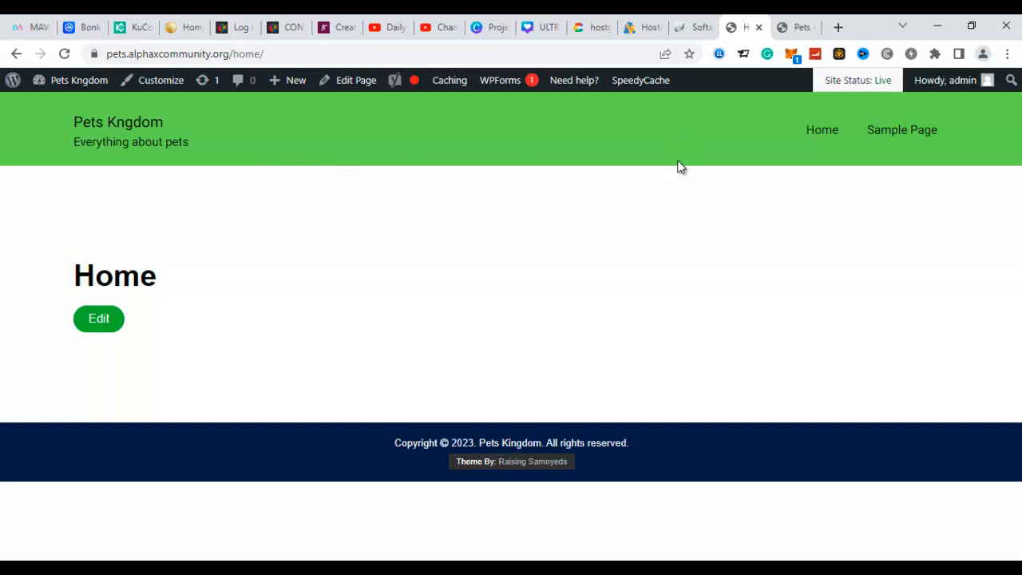
- Go back twice in the browser, through the Home editor to the Themes page
click(16, 54)
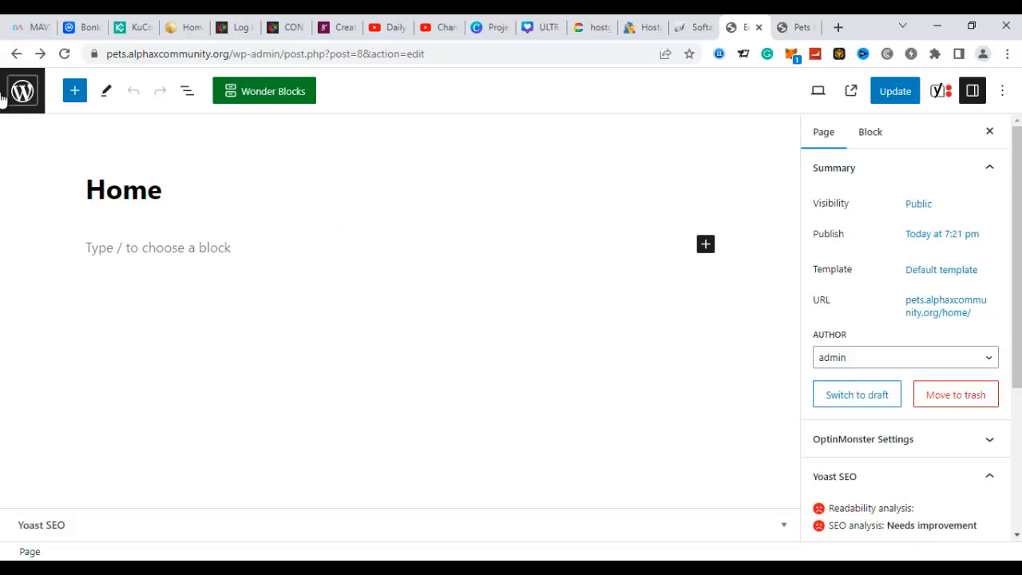
click(16, 54)
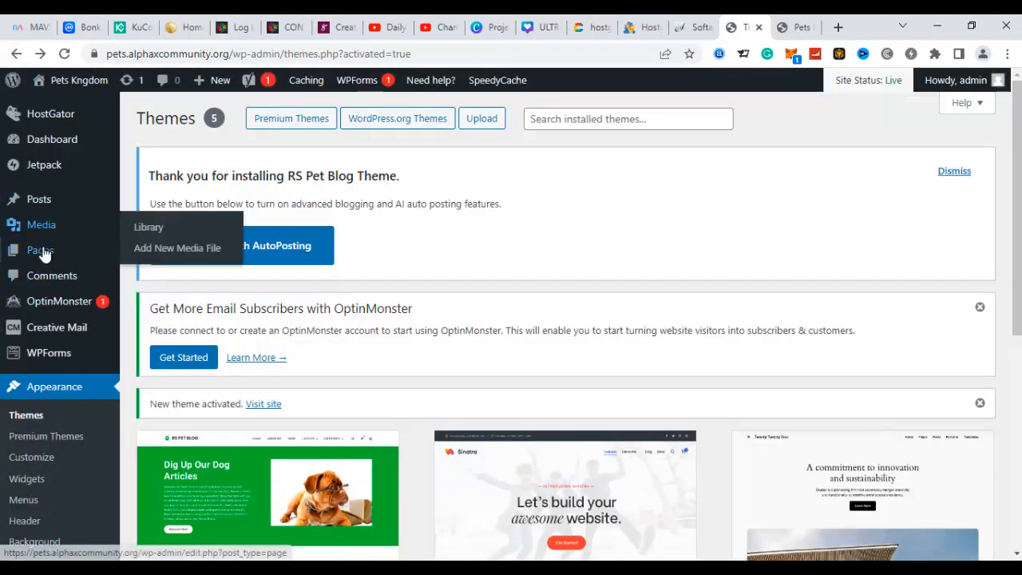
- Add a new page titled 'Pets', publish it, and go back to the Themes screen
mouse_move(45, 258)
click(166, 275)
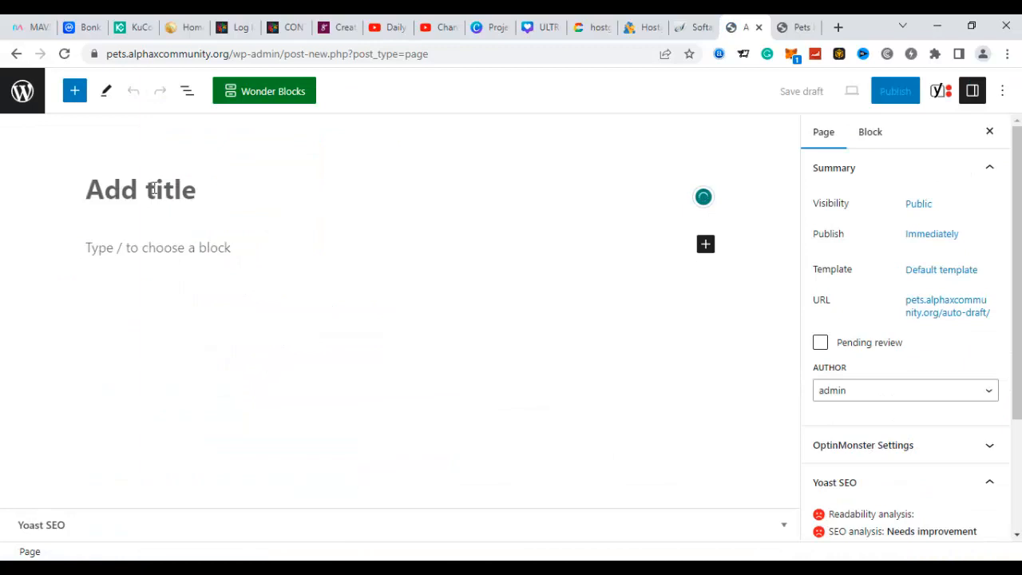
text(P)
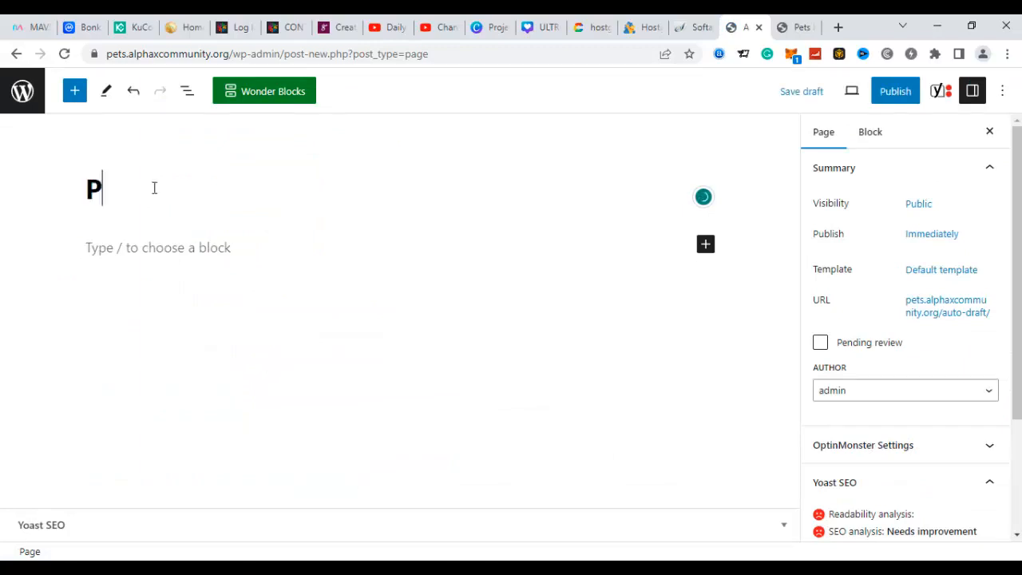
text(ets)
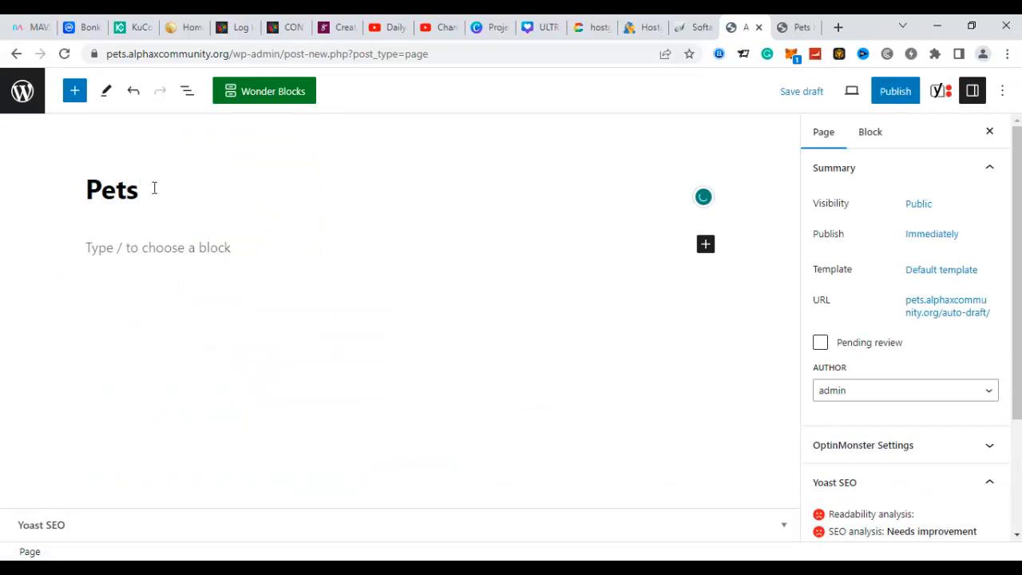
click(904, 93)
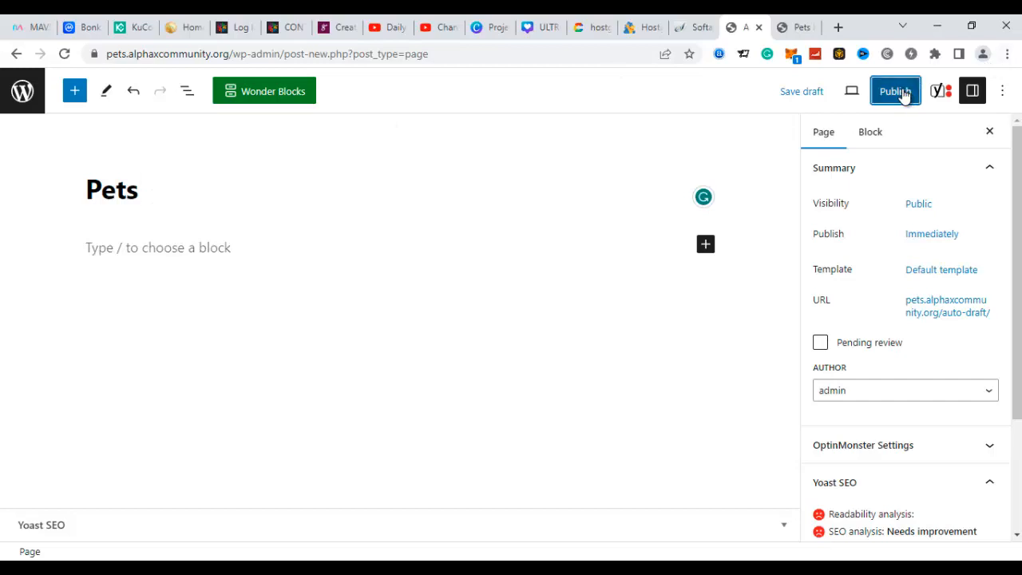
click(905, 93)
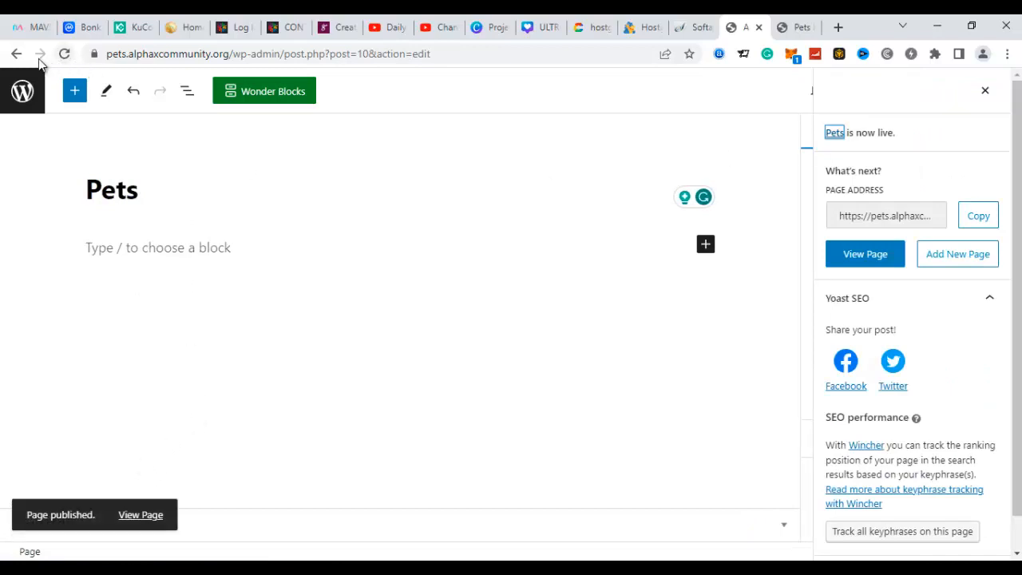
click(14, 54)
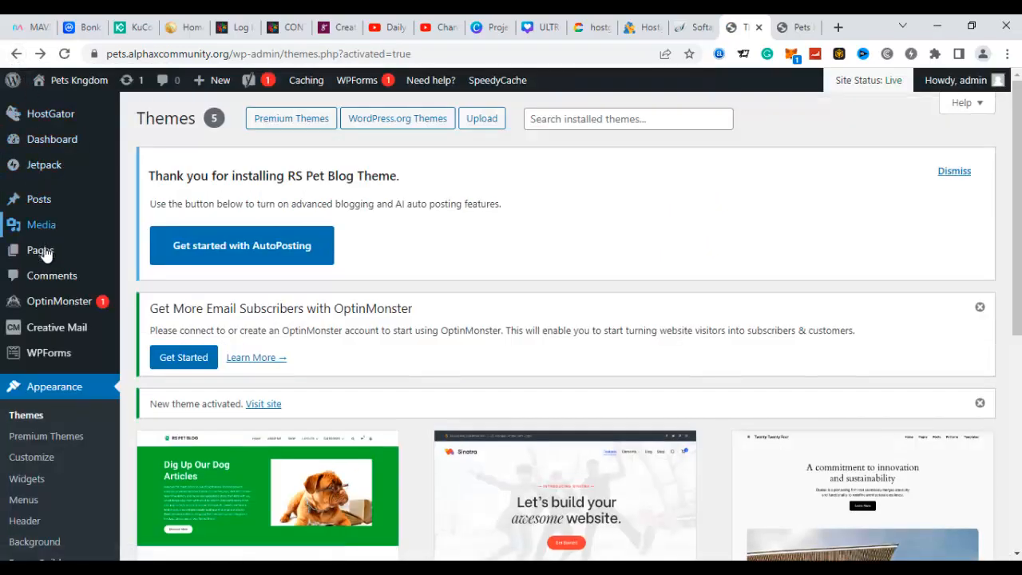
- From Pages > Add New Page, title a page 'Pets Care' and confirm Publish twice
mouse_move(46, 253)
click(159, 274)
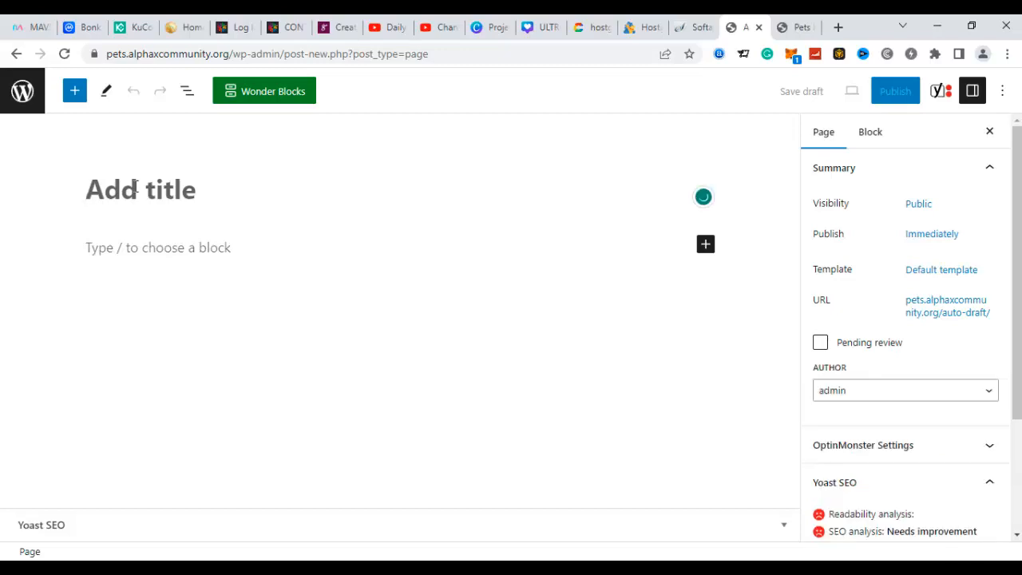
text(Pets)
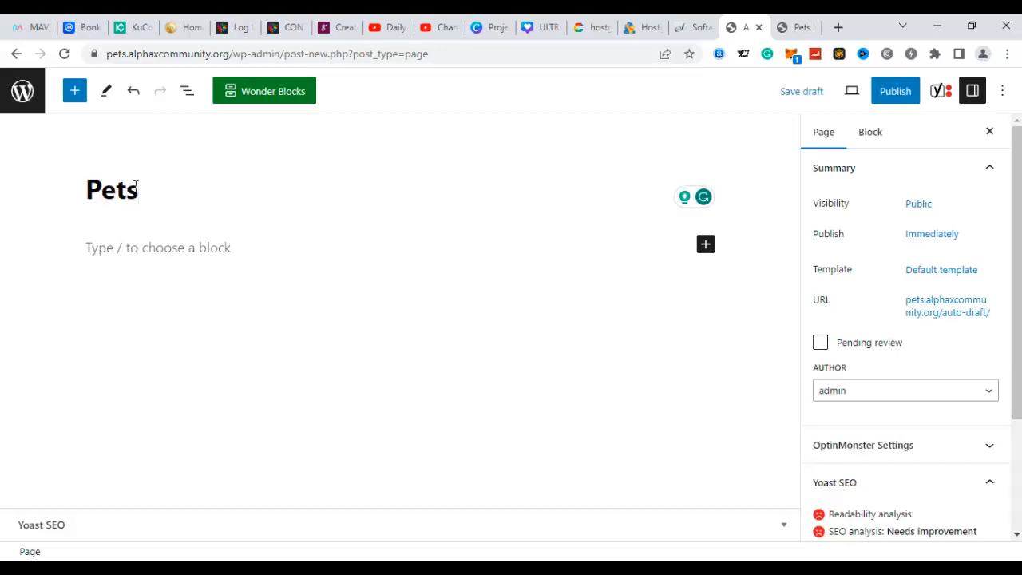
text( Care)
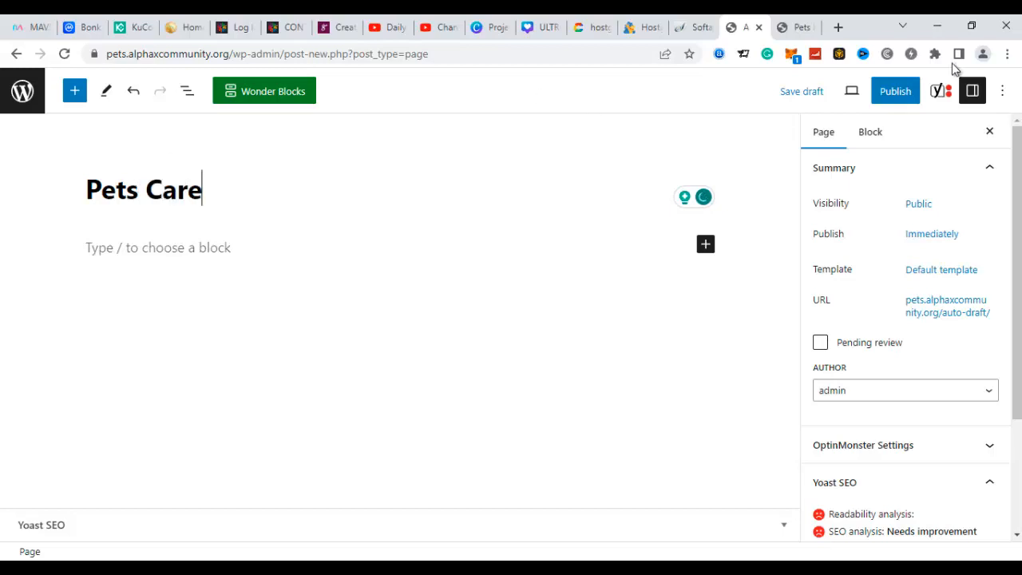
click(899, 92)
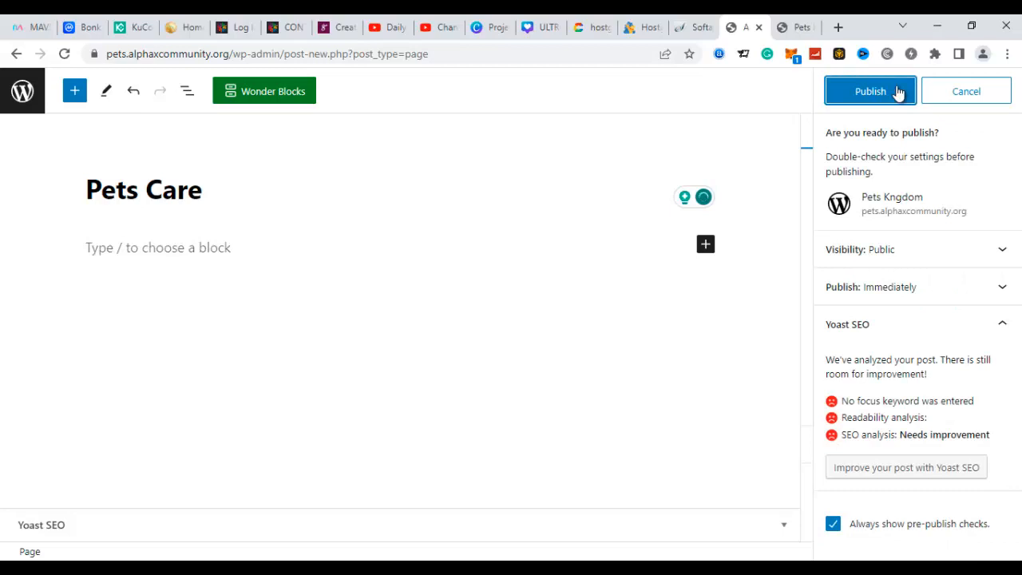
click(899, 92)
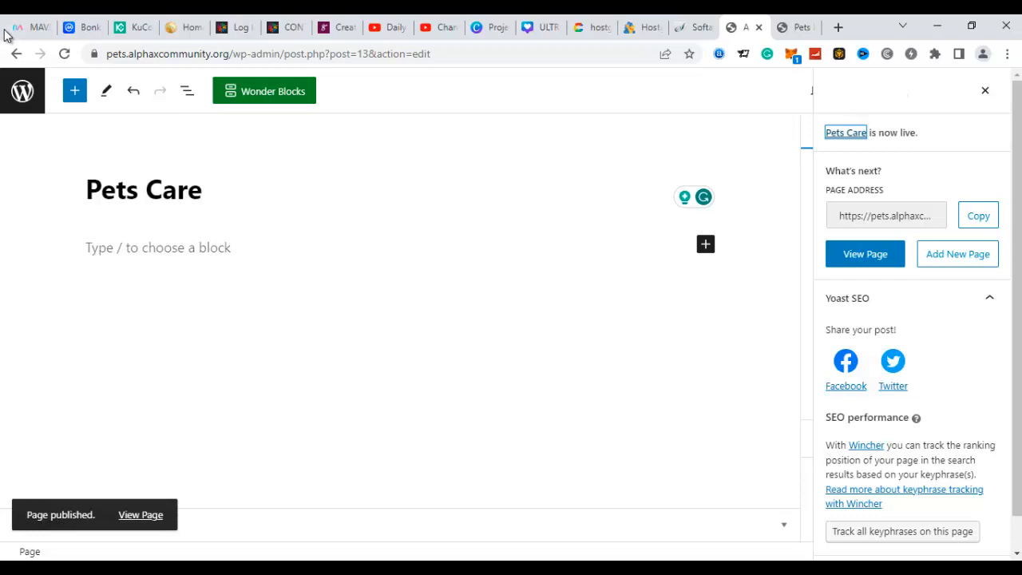
- Add a new blank page titled 'Pets Training' and publish it live
click(16, 54)
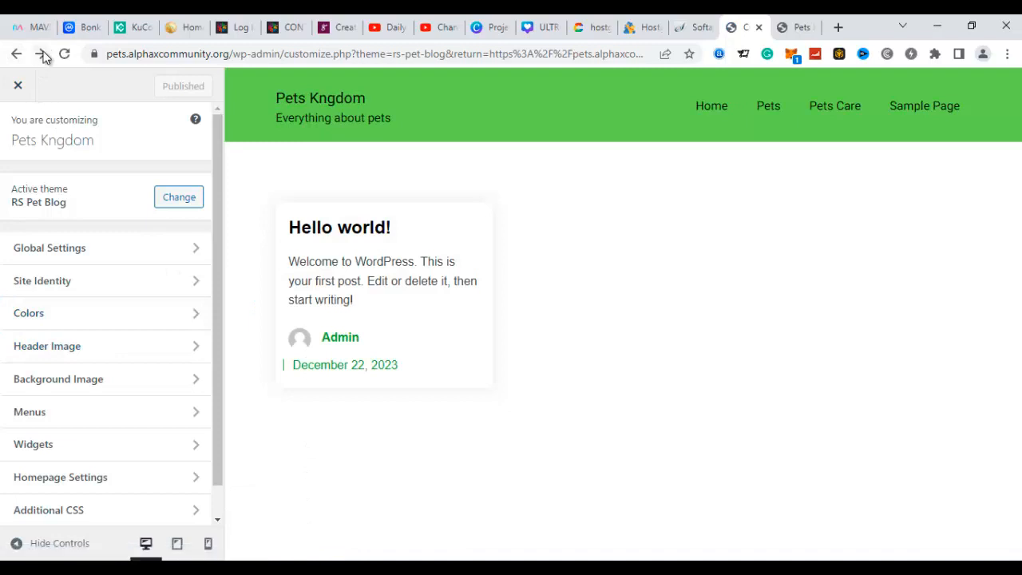
click(42, 55)
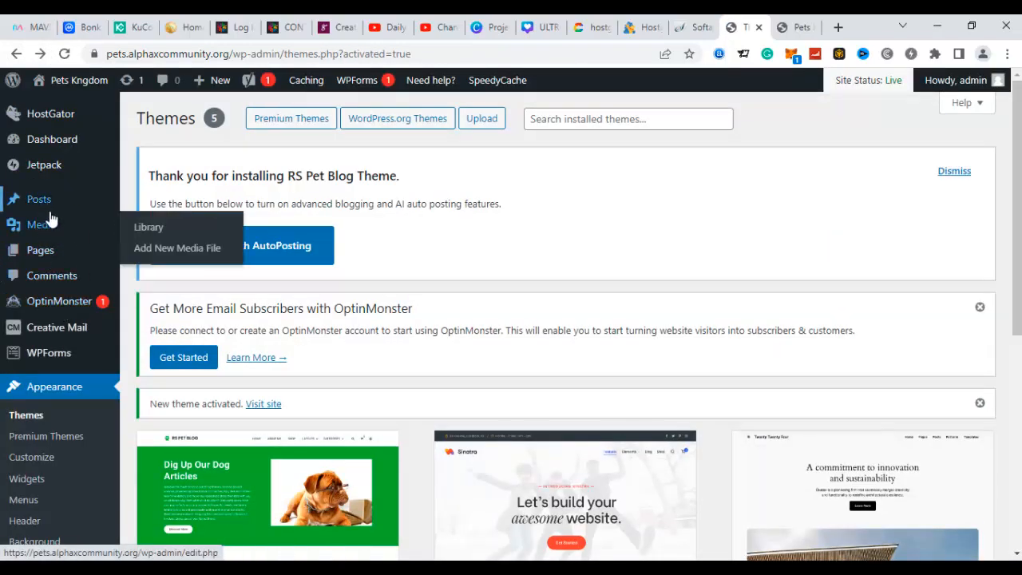
mouse_move(18, 251)
click(160, 280)
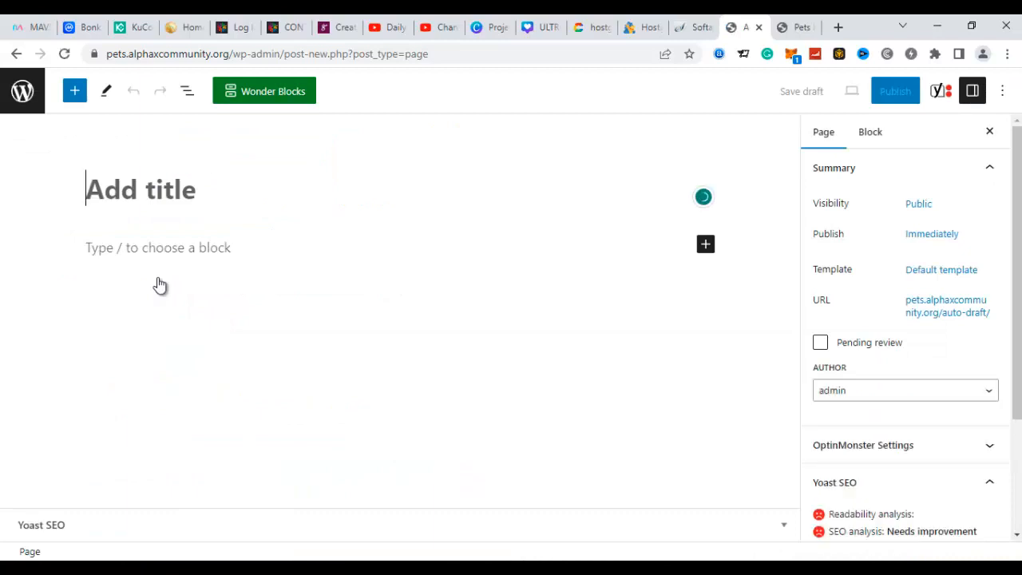
click(200, 193)
text(P)
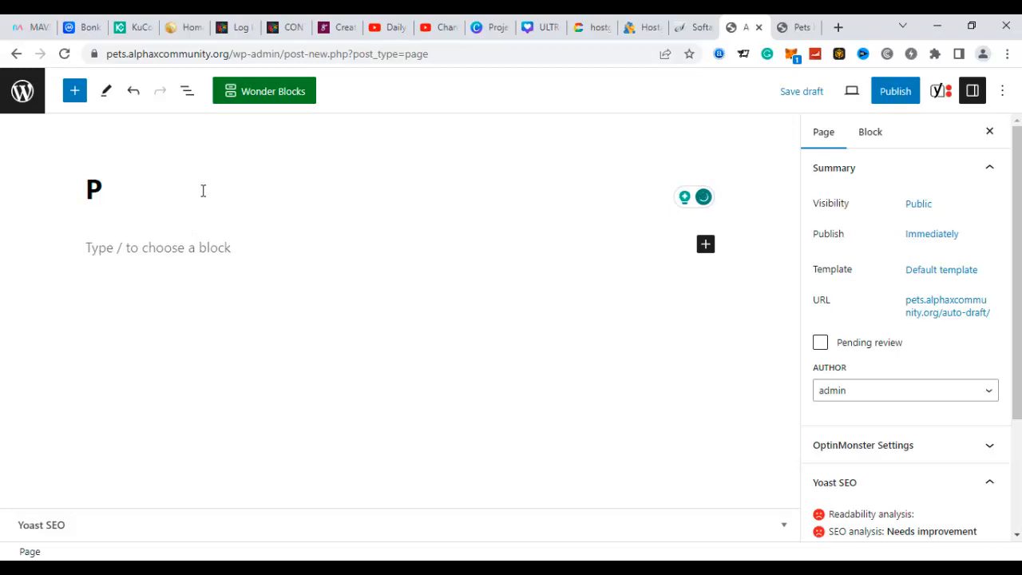
text(ets T)
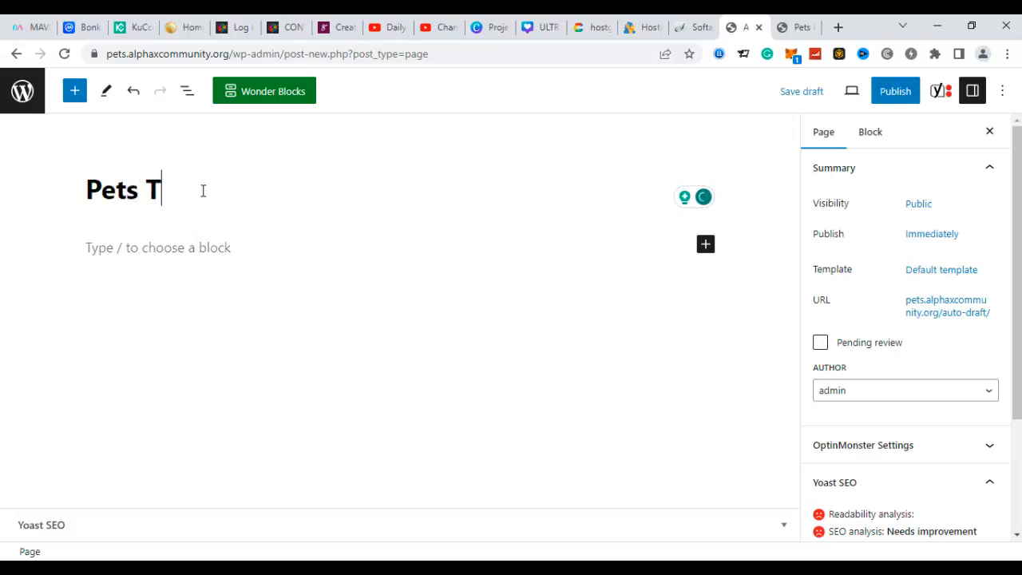
text(raining)
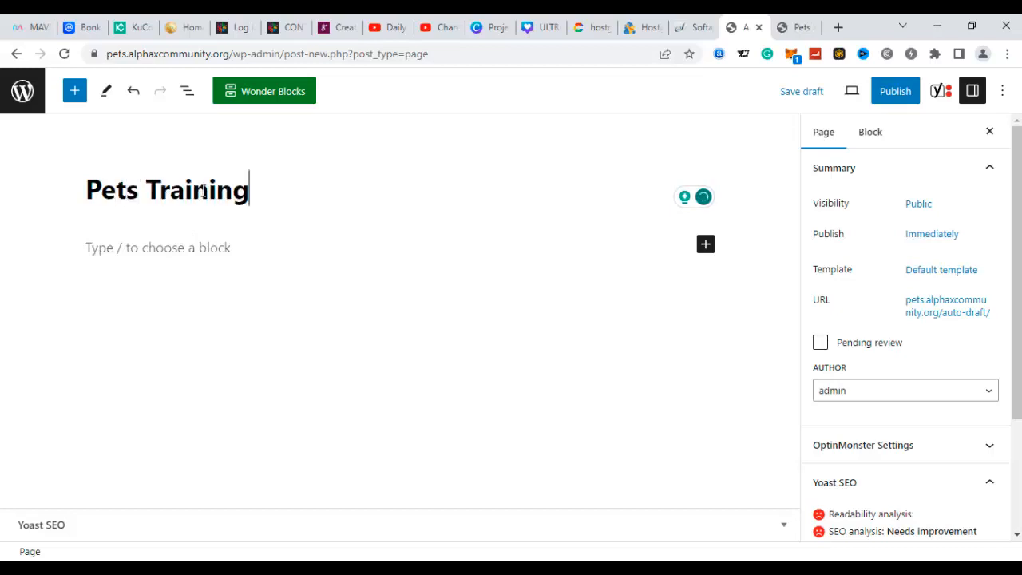
click(898, 93)
click(902, 95)
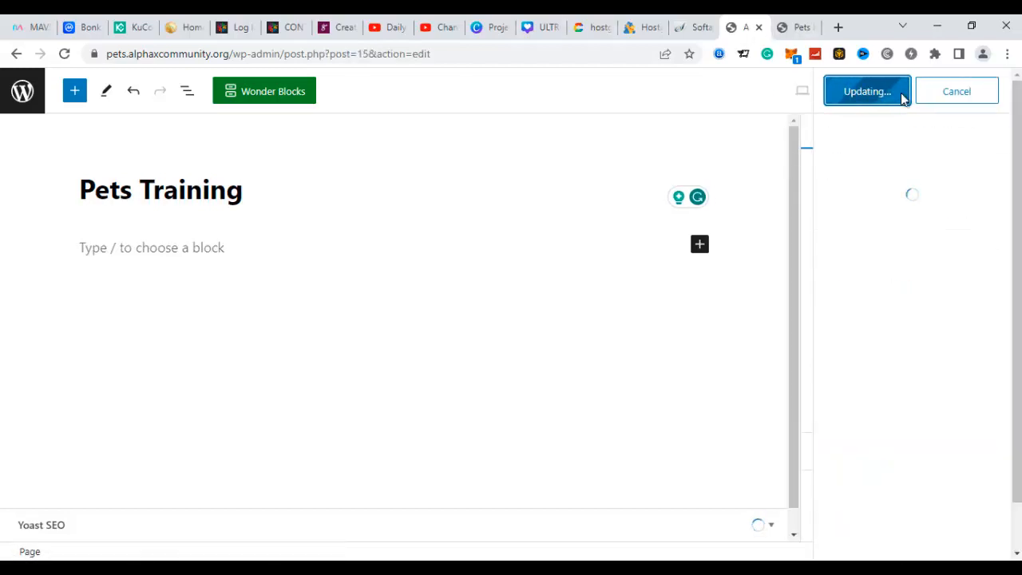
click(16, 54)
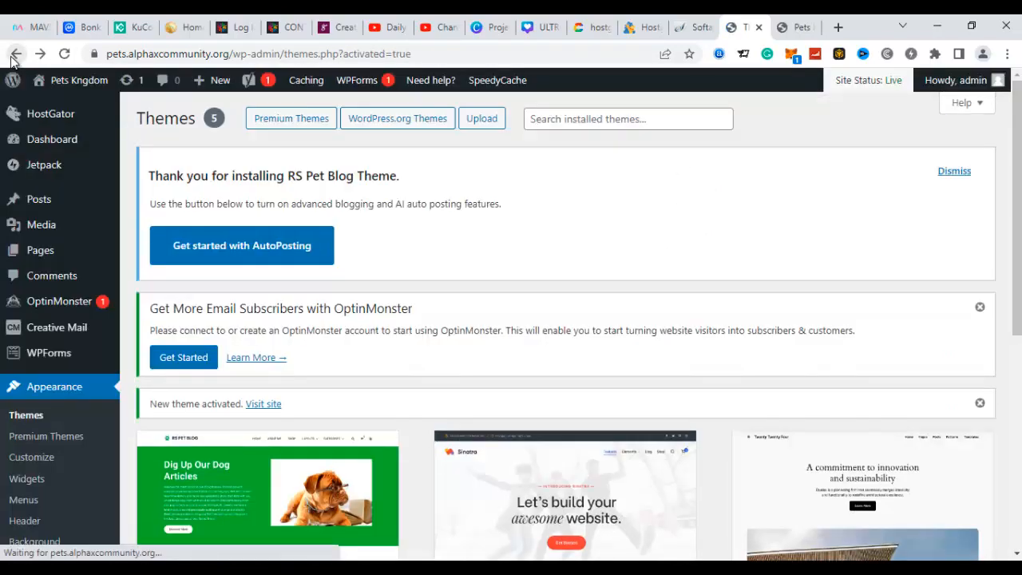
- Add a new page titled 'Contact Us' and publish it
mouse_move(60, 254)
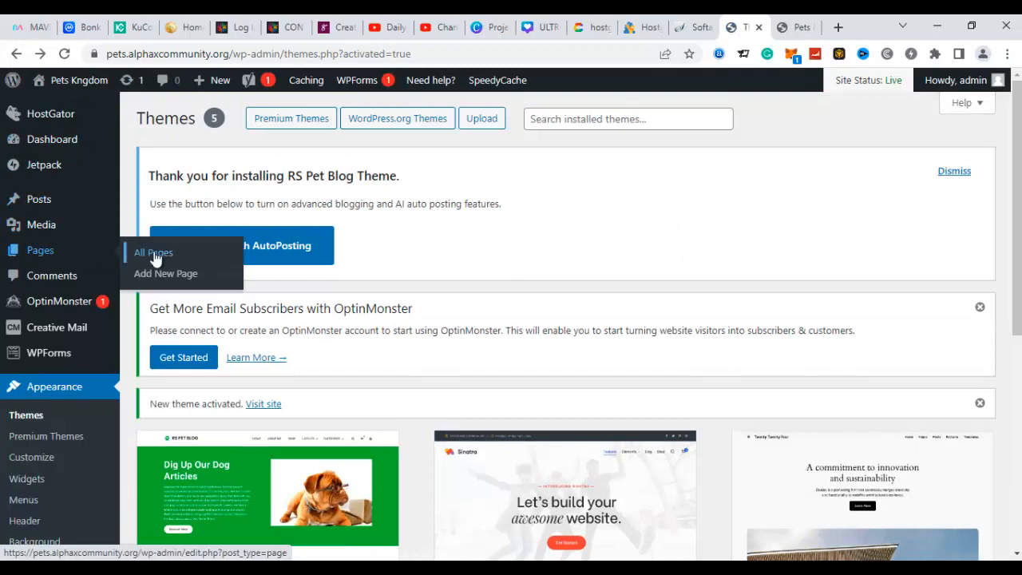
click(174, 277)
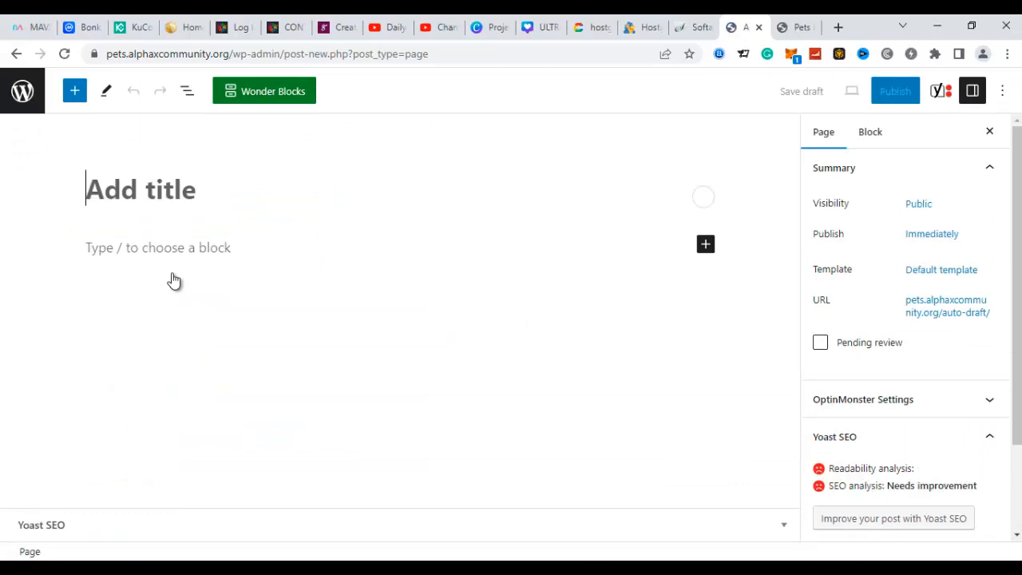
text(C)
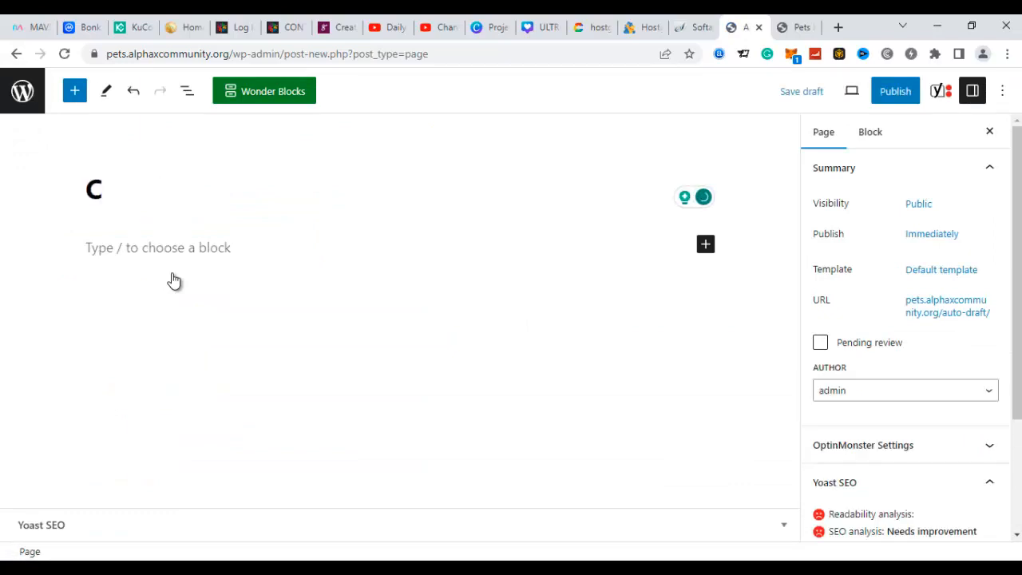
text(ontact)
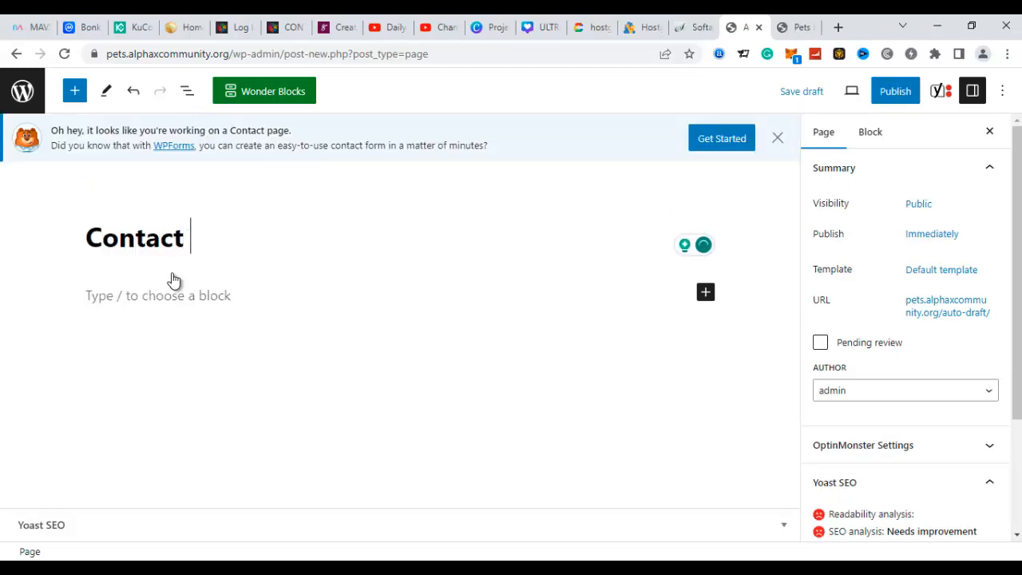
text( Us)
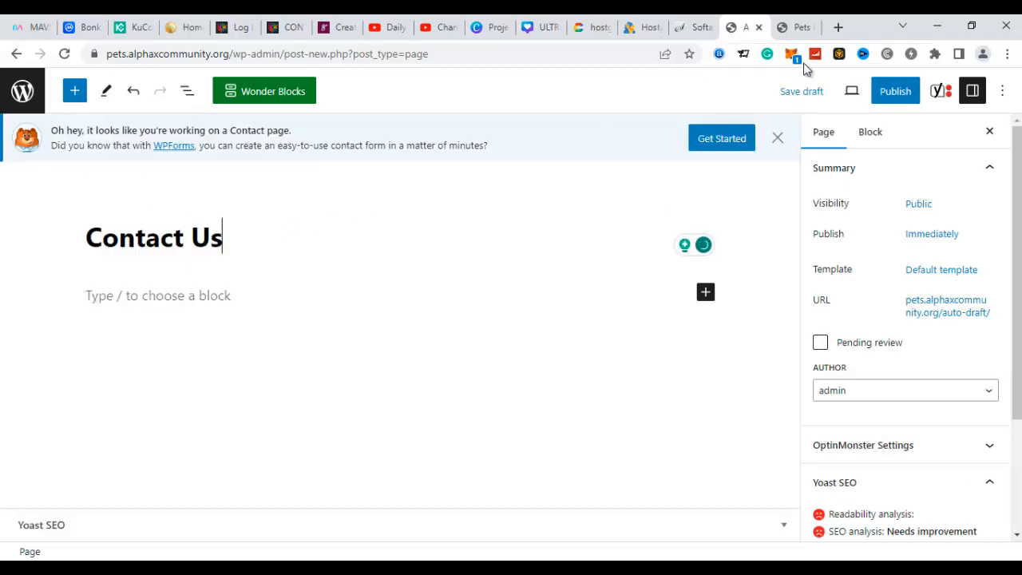
click(896, 93)
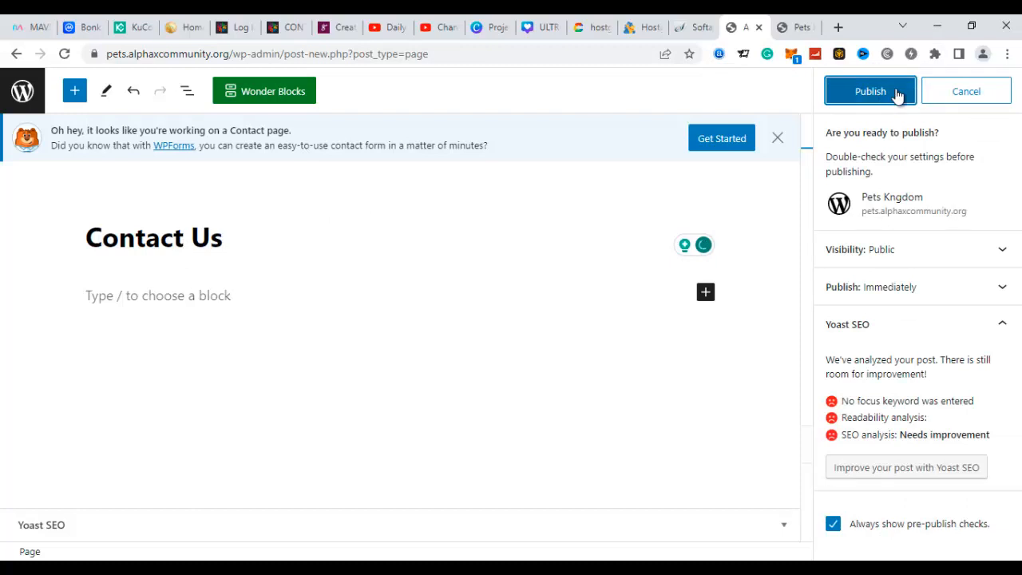
click(897, 94)
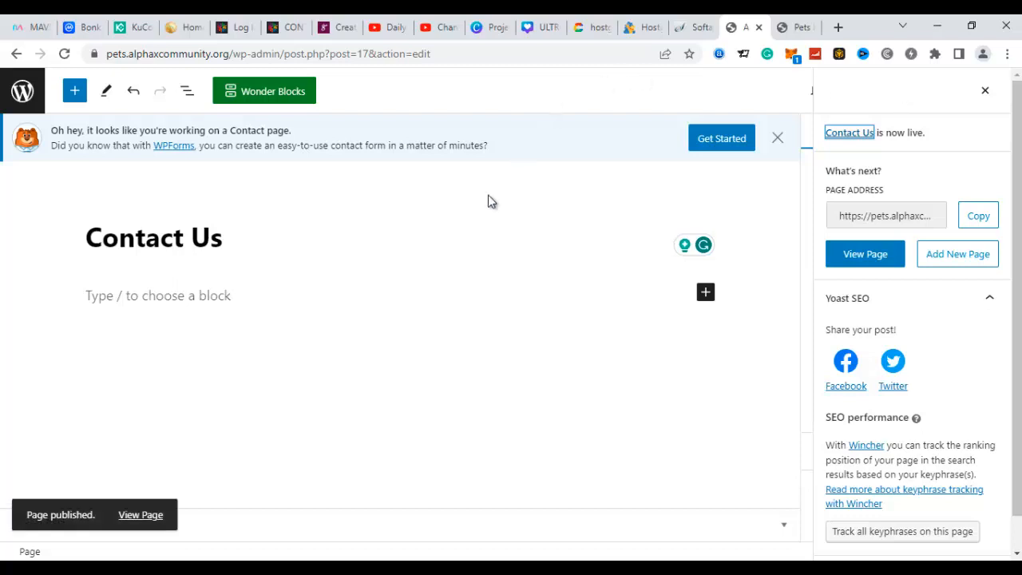
- Check the live site's front page, then return to the Themes screen
click(800, 27)
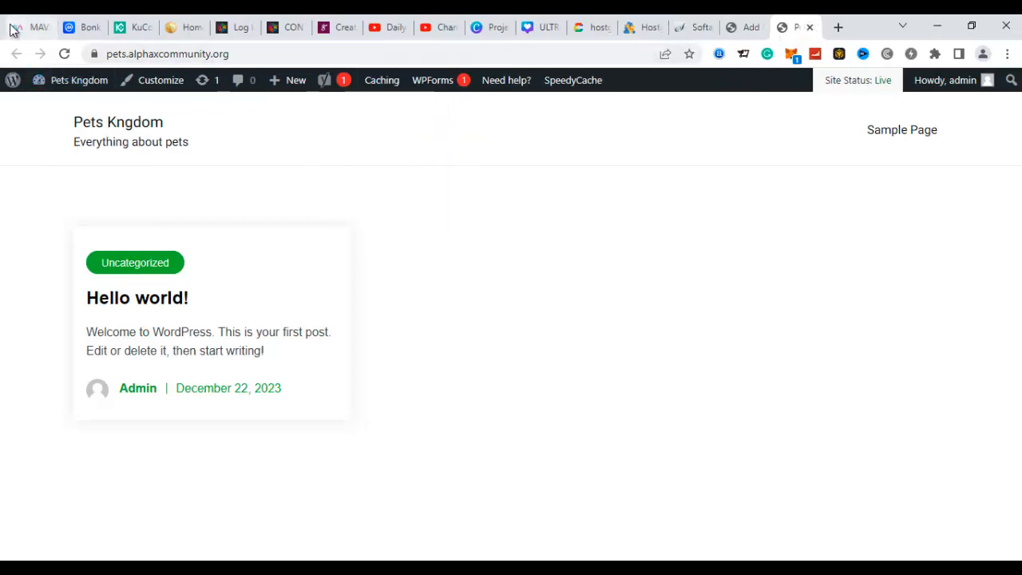
click(750, 28)
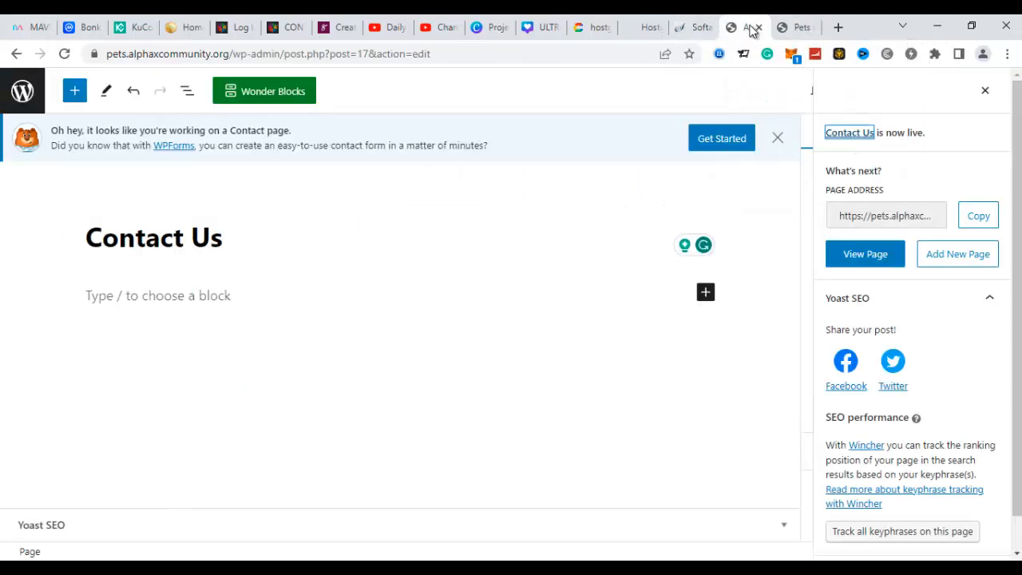
click(14, 54)
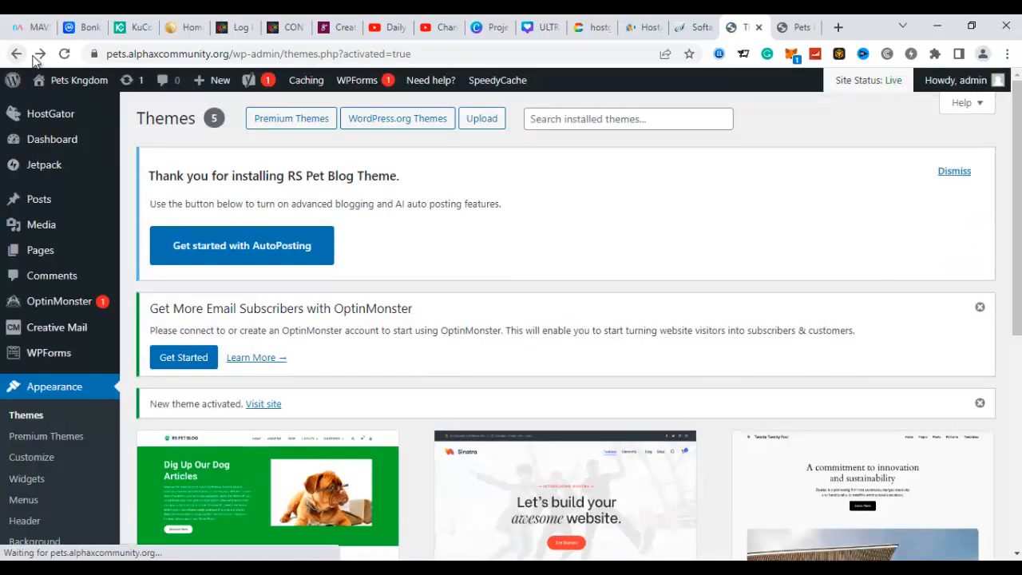
- Move the default Sample Page to the Trash from the All Pages list, leaving 6 pages
mouse_move(52, 252)
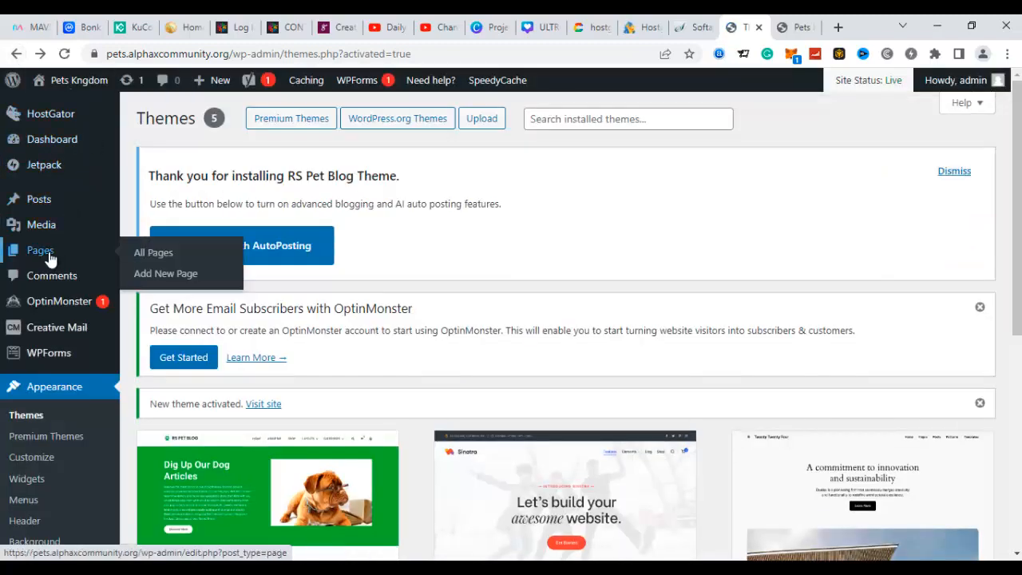
click(168, 258)
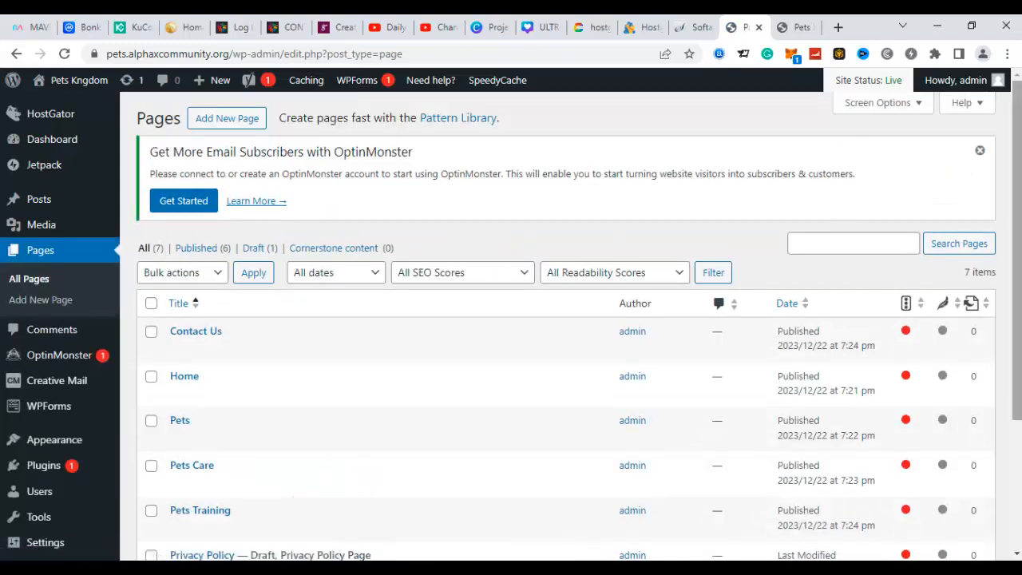
scroll(559, 319, down, 3)
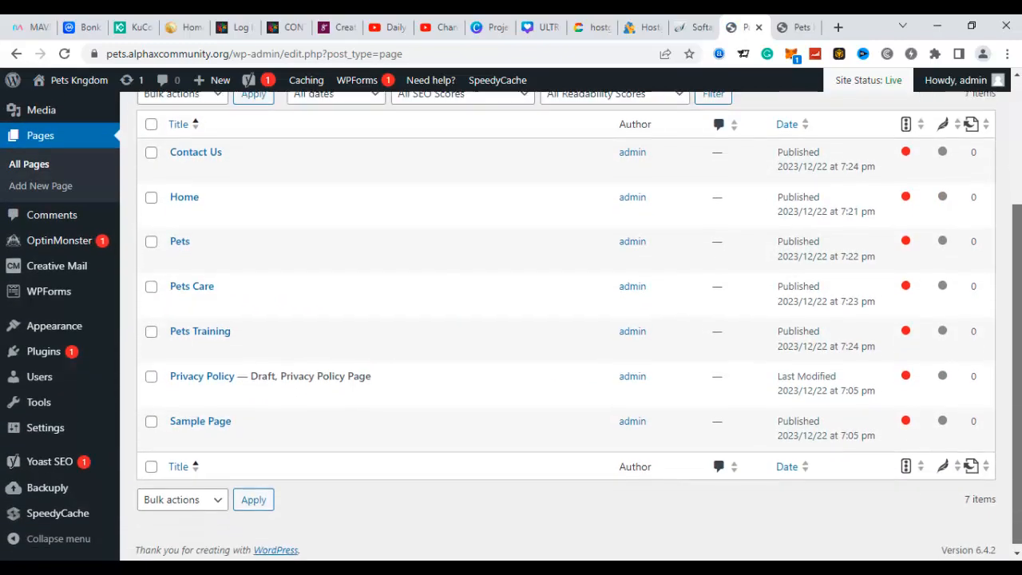
mouse_move(293, 423)
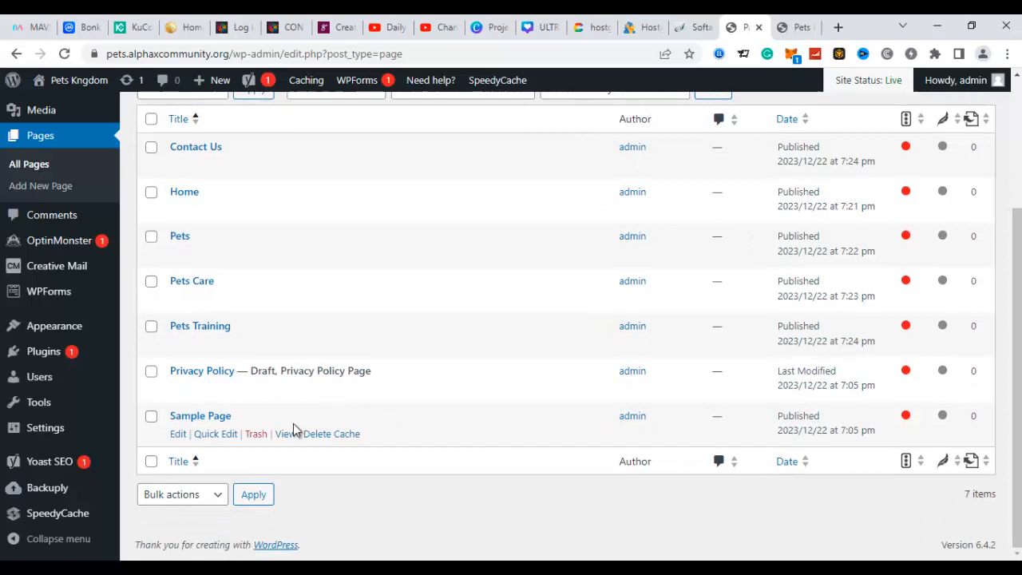
click(151, 416)
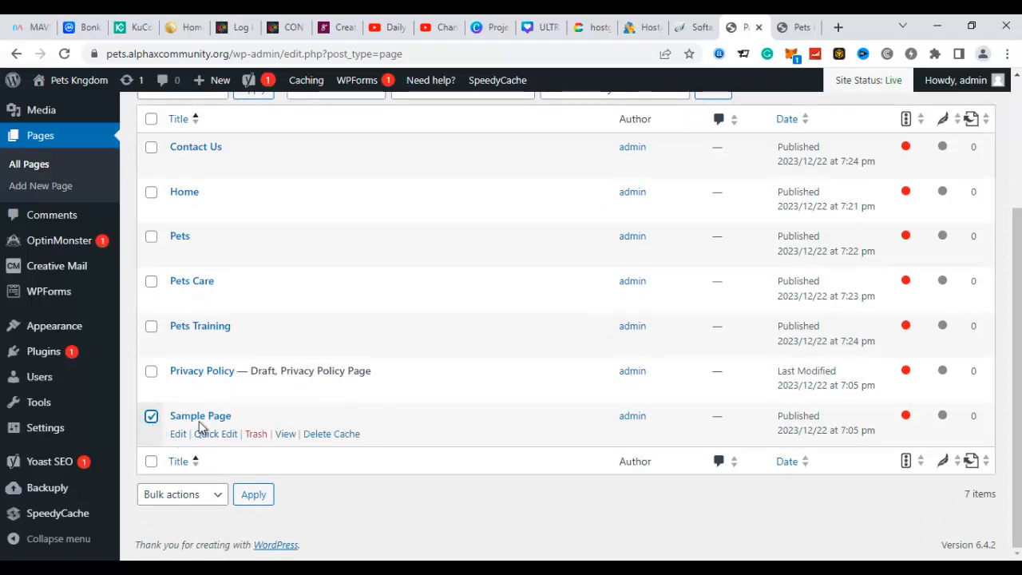
click(256, 435)
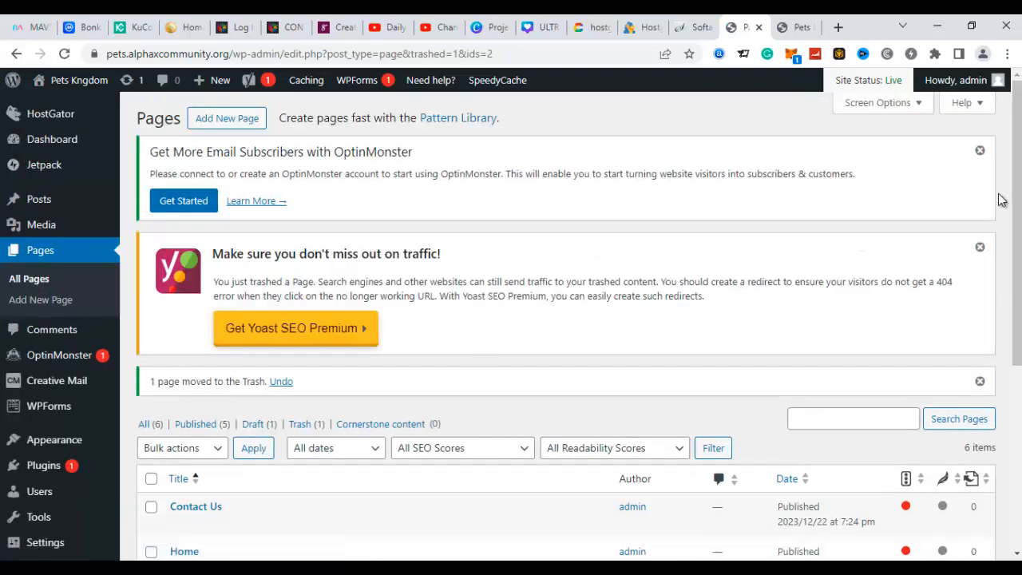
drag(1014, 205, 1014, 339)
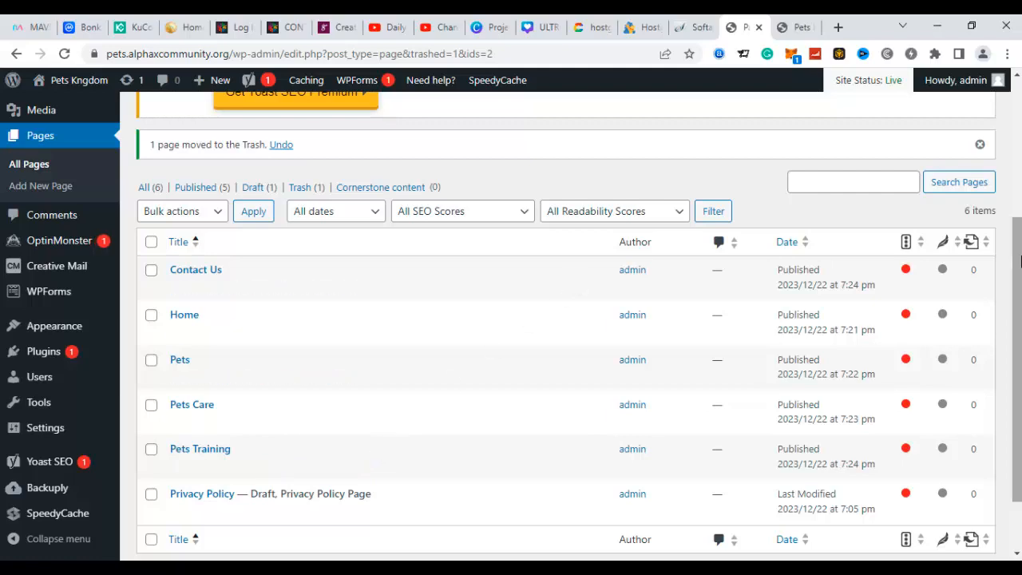
drag(1015, 196, 963, 66)
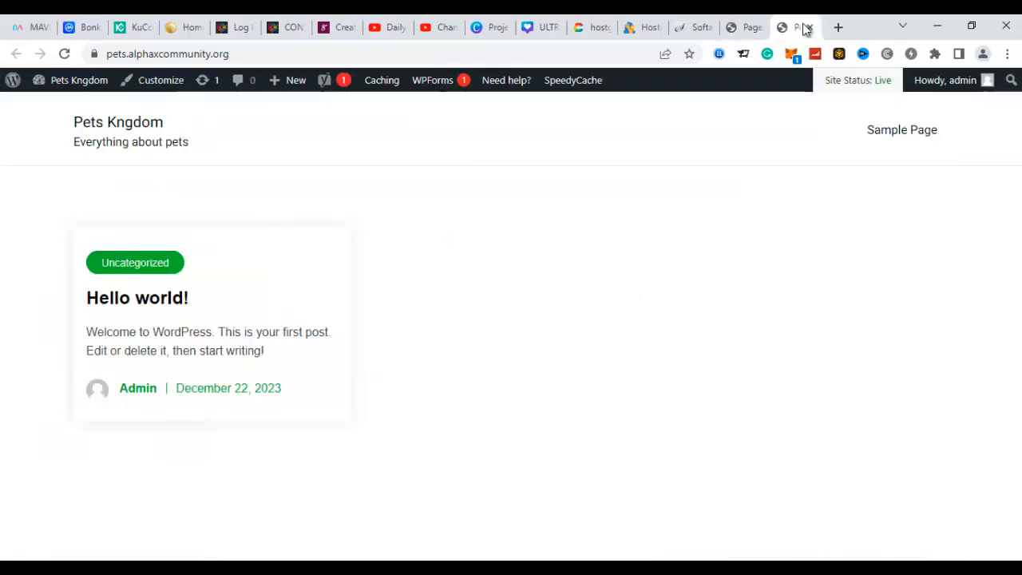
- Reload the live Pets Kngdom site to show the updated page menu
click(801, 27)
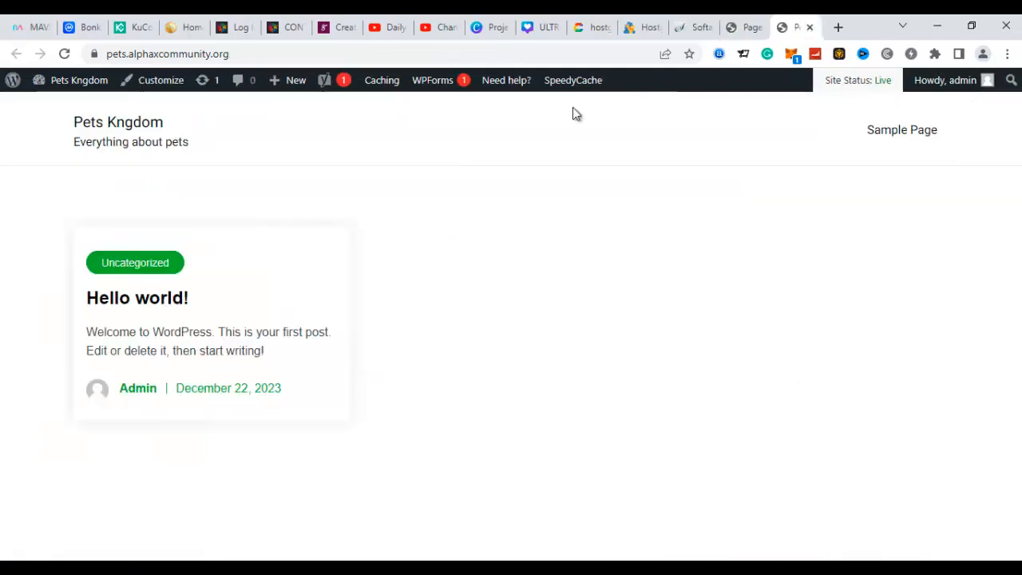
click(65, 55)
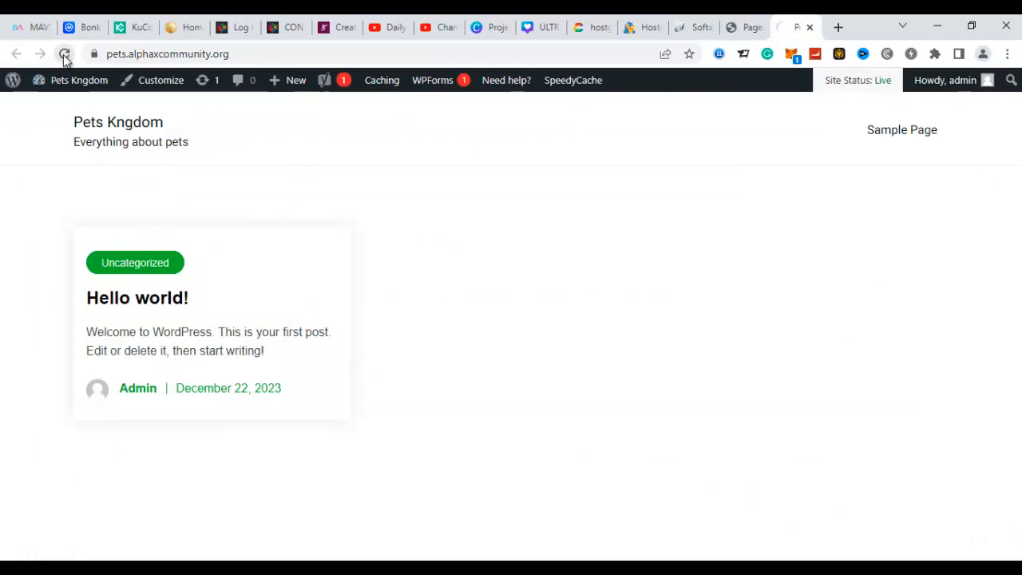
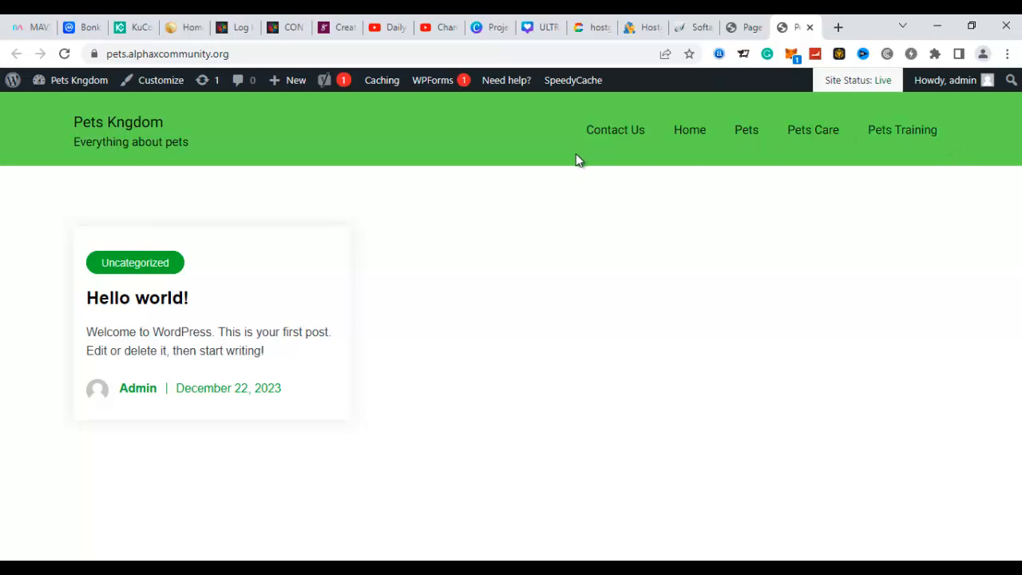
- Switch back to the admin tab and go to Appearance > Menus
click(739, 29)
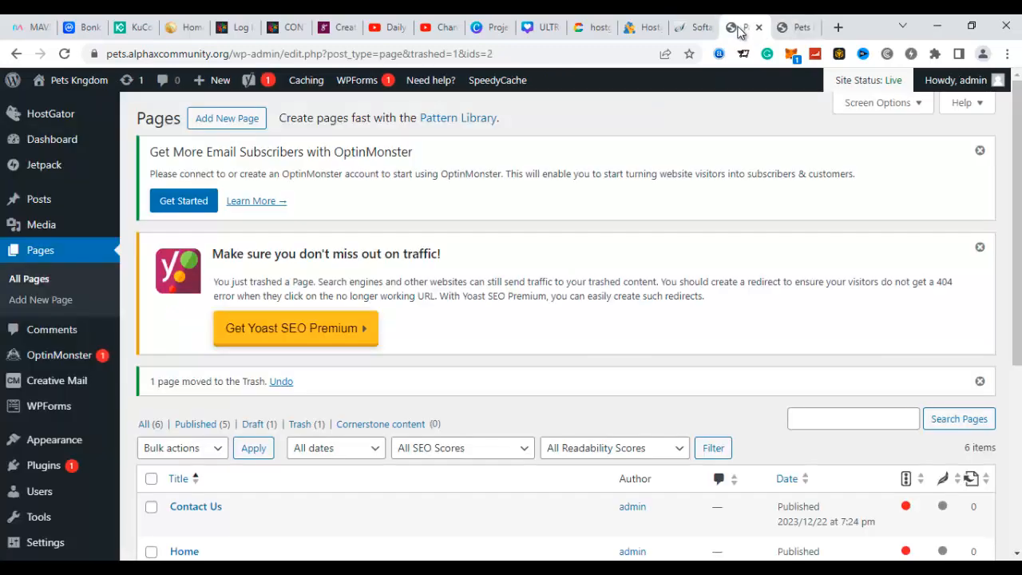
mouse_move(56, 214)
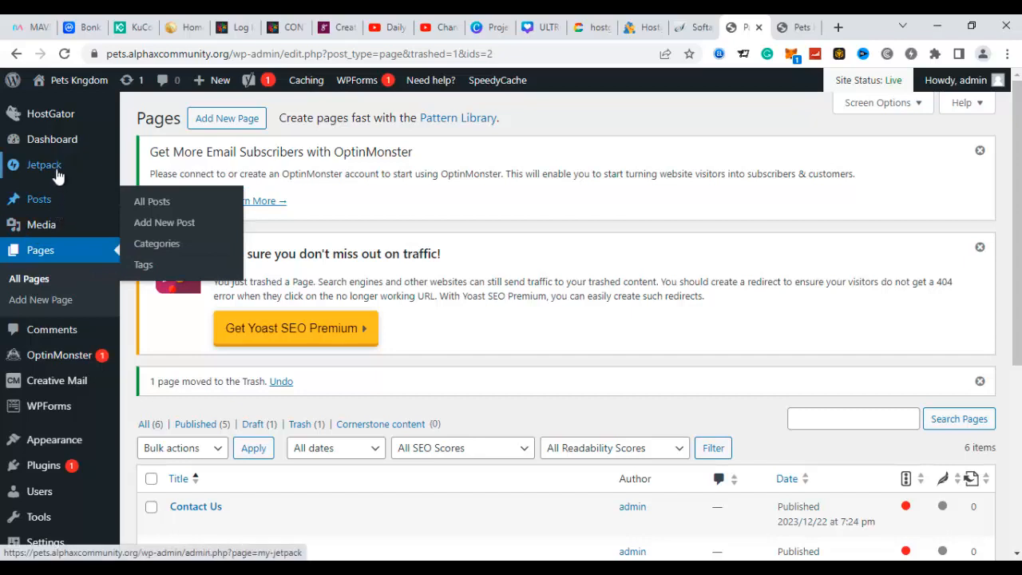
mouse_move(70, 441)
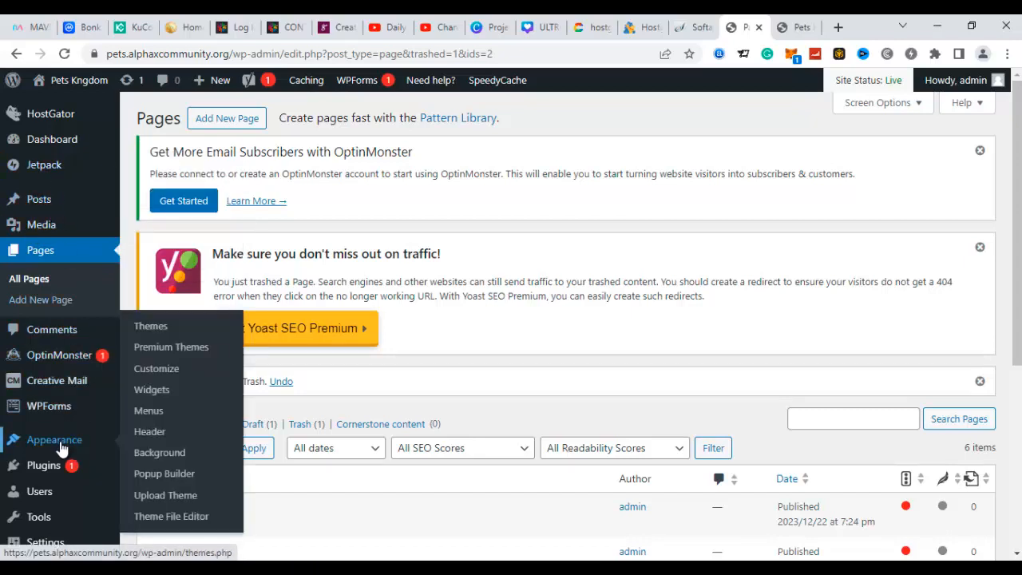
click(155, 414)
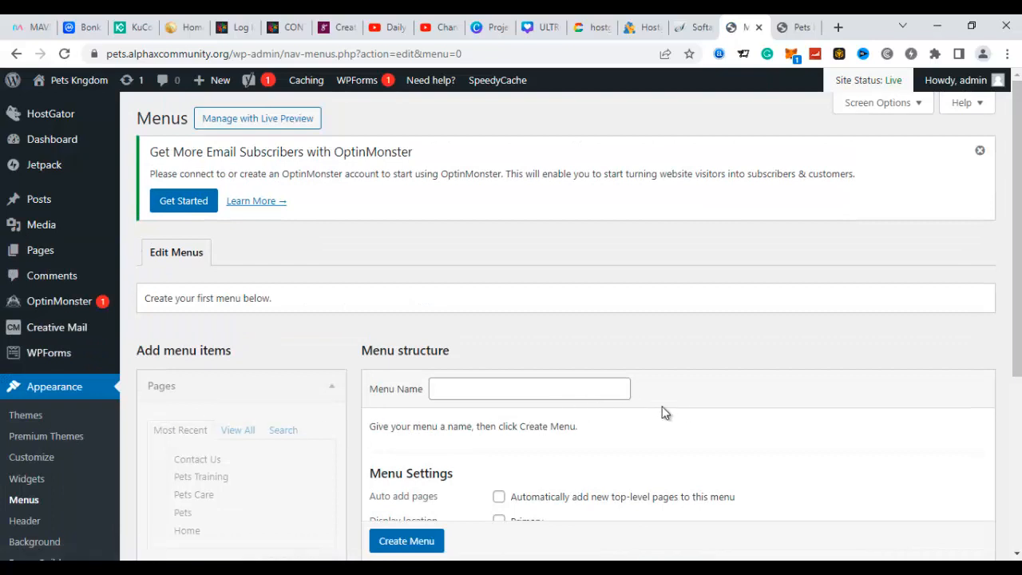
- Create a menu named 'Primary Menu' assigned to the Primary display location
drag(1019, 286, 1019, 358)
click(479, 268)
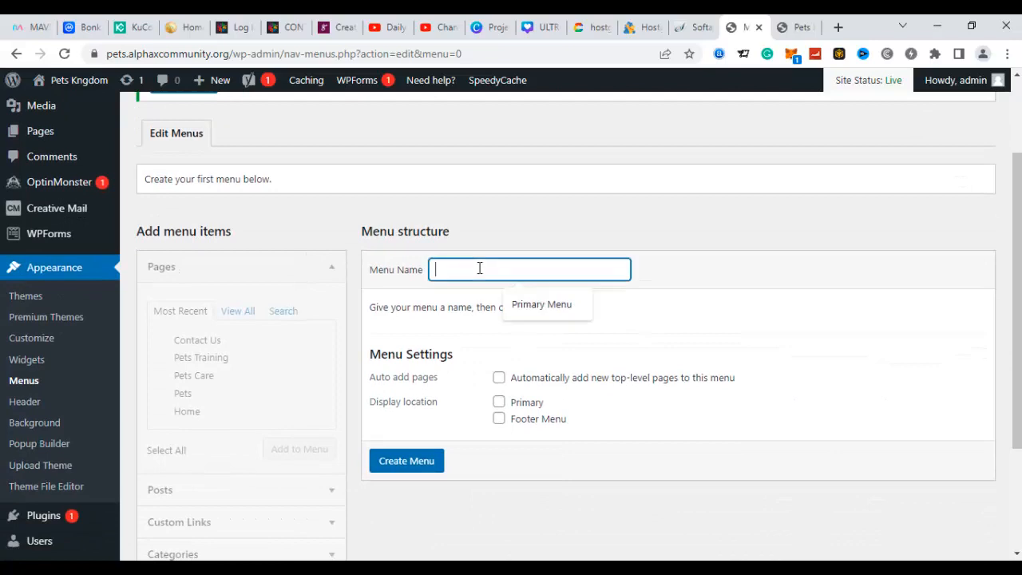
click(538, 310)
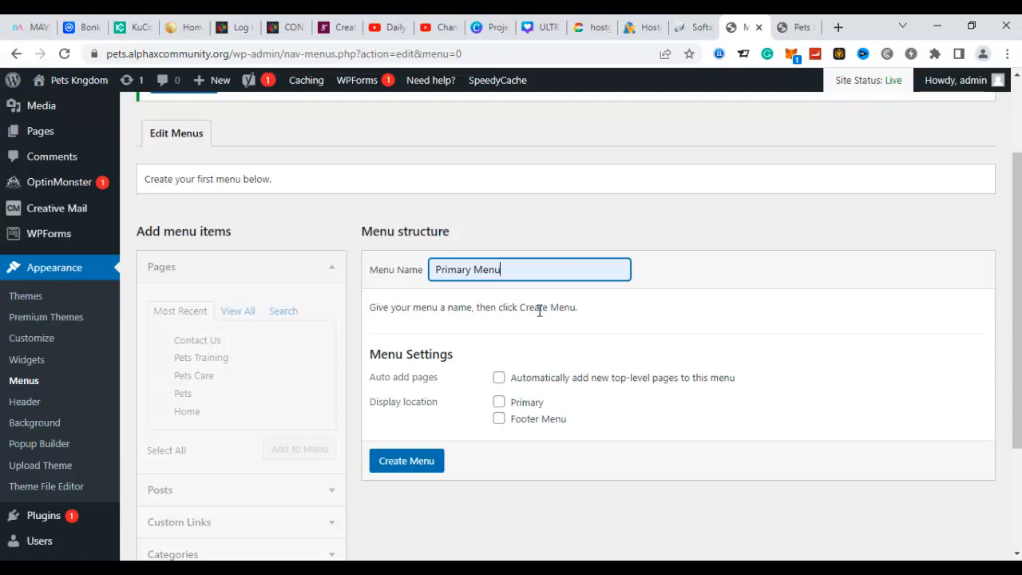
click(499, 403)
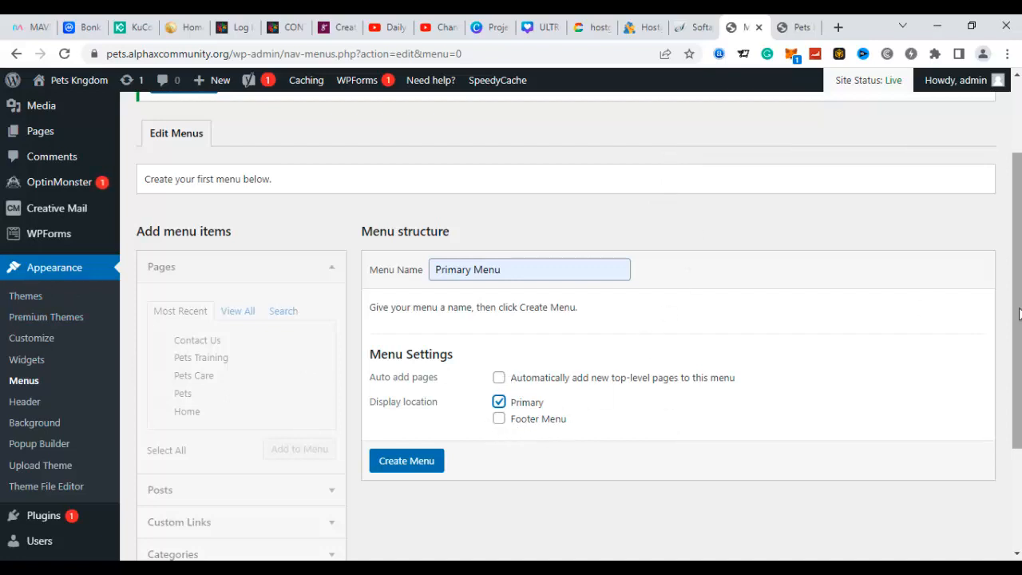
scroll(1016, 320, down, 3)
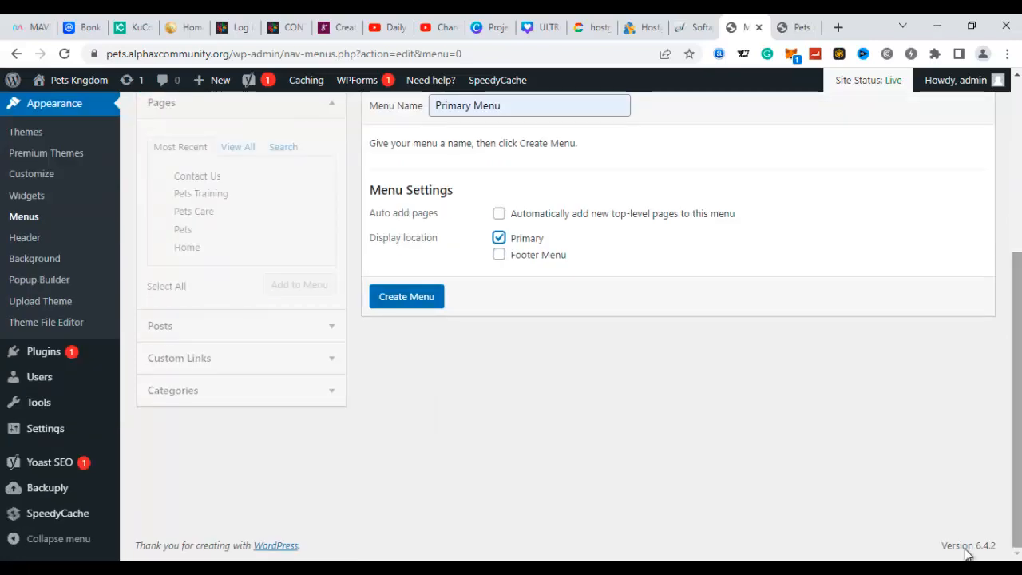
click(793, 24)
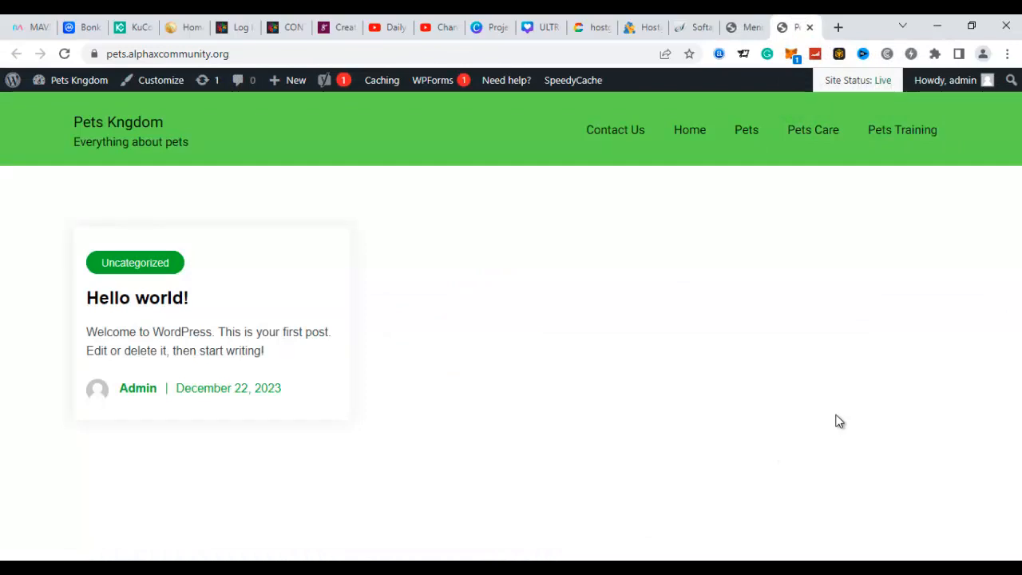
click(752, 27)
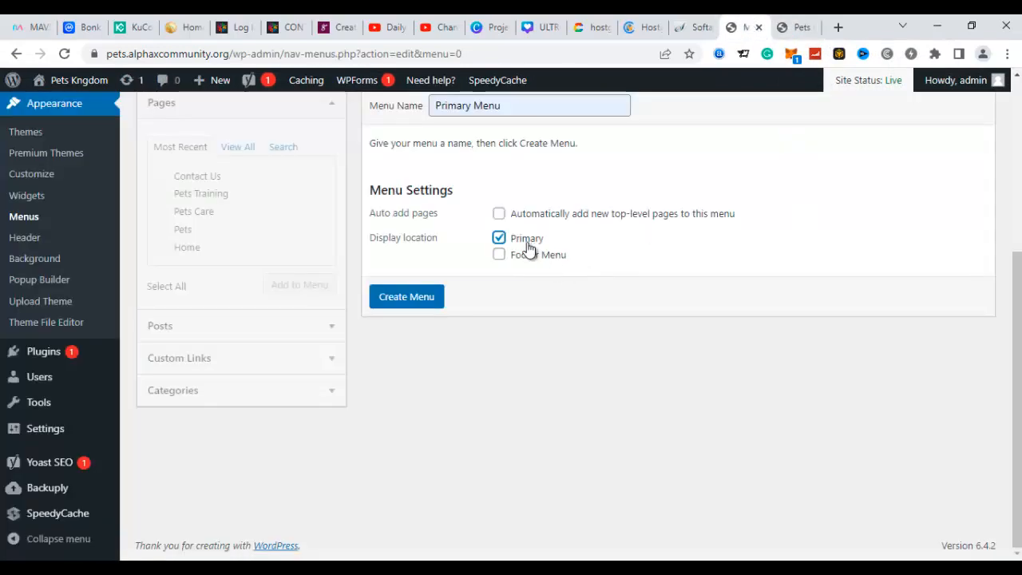
click(408, 300)
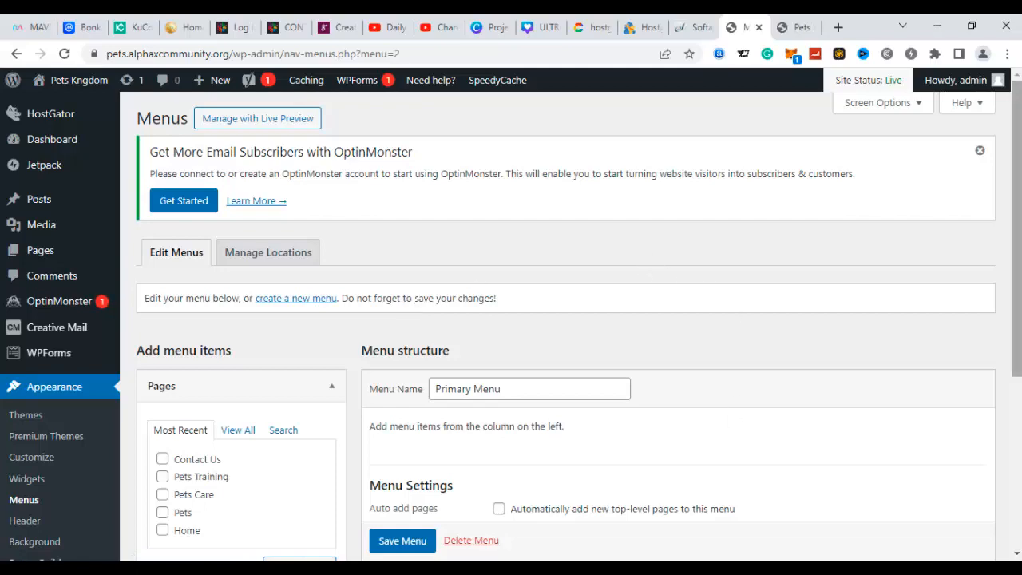
- Add the Home, Pets, Pets Care, Pets Training and Contact Us pages to the menu
drag(1016, 228, 1015, 340)
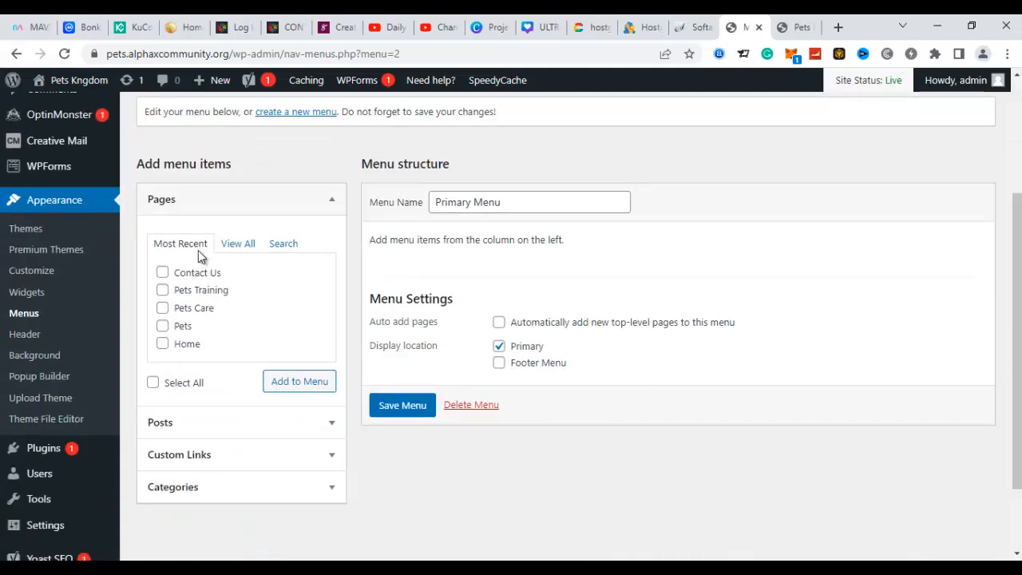
click(162, 290)
click(162, 274)
click(162, 308)
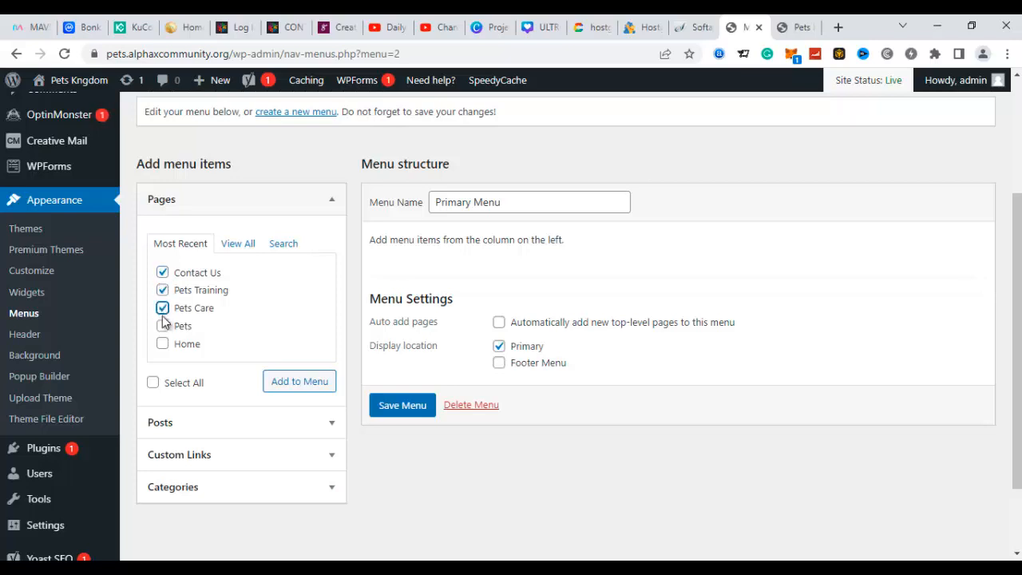
click(162, 326)
click(162, 344)
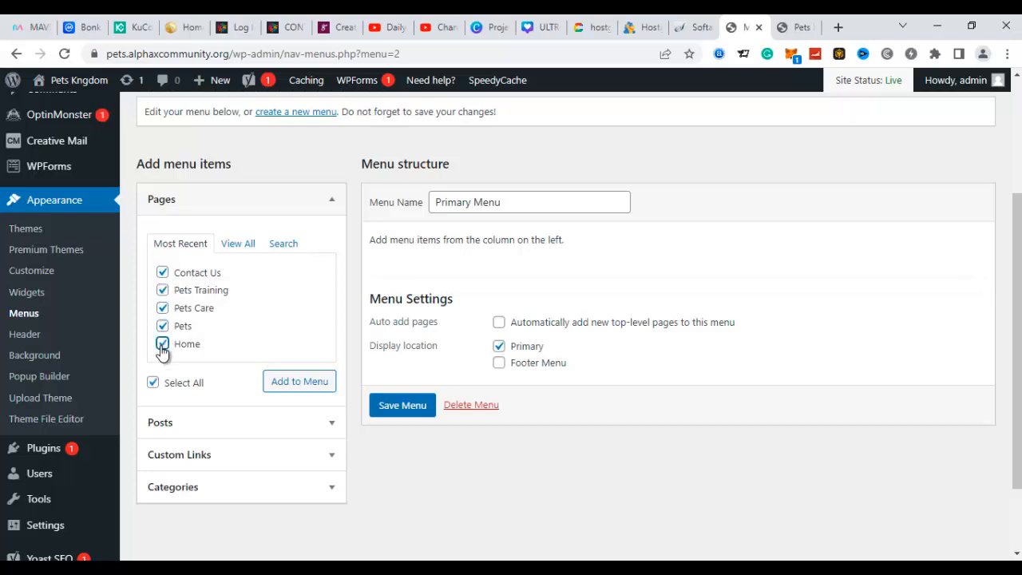
click(299, 389)
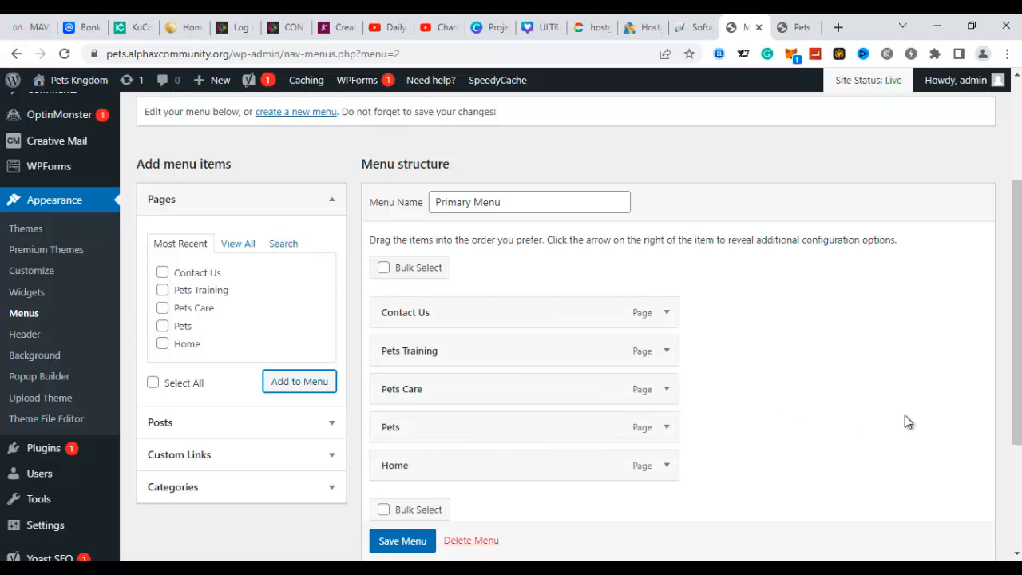
- Reorder the items to Home, Pets, Pets Care, Pets Training, Contact Us and save the menu
drag(582, 472, 584, 317)
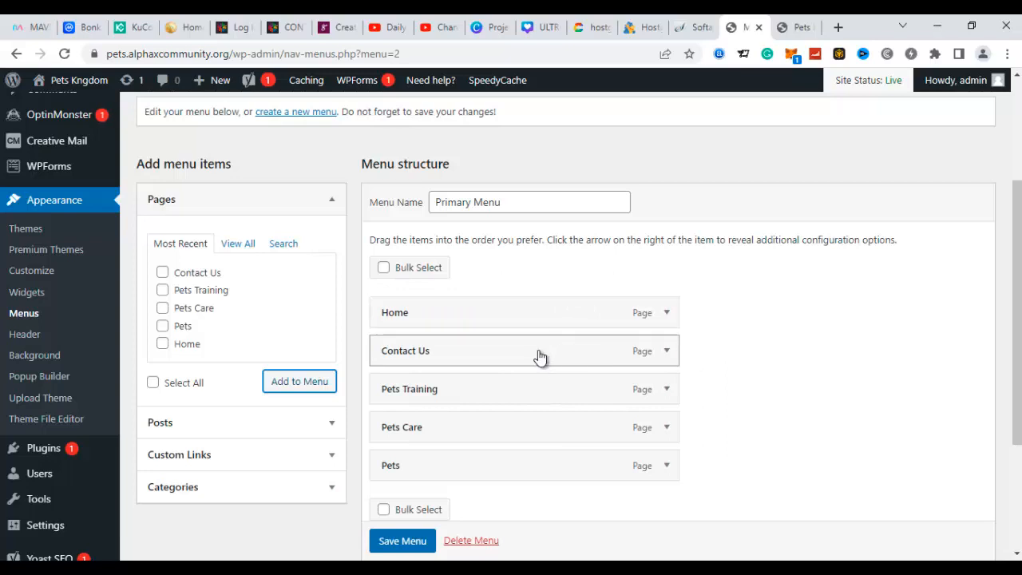
drag(539, 357, 543, 474)
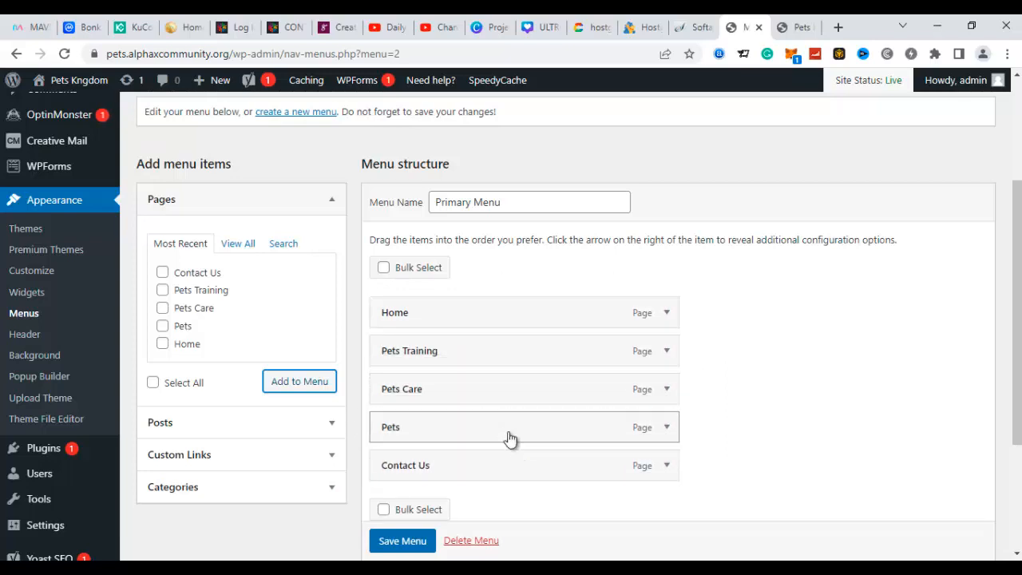
drag(509, 438, 514, 363)
drag(493, 433, 492, 392)
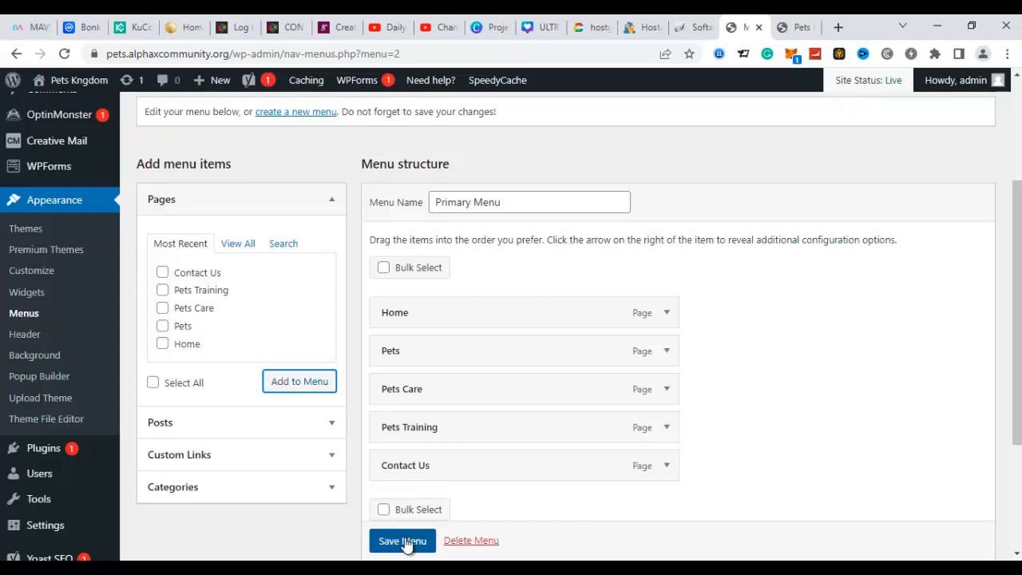
drag(1017, 372, 1018, 424)
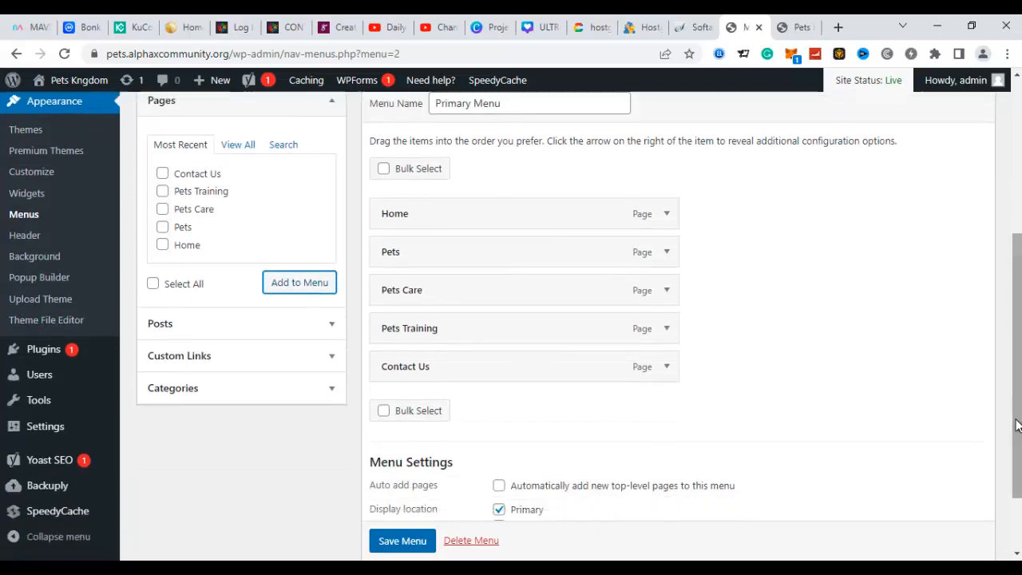
click(404, 545)
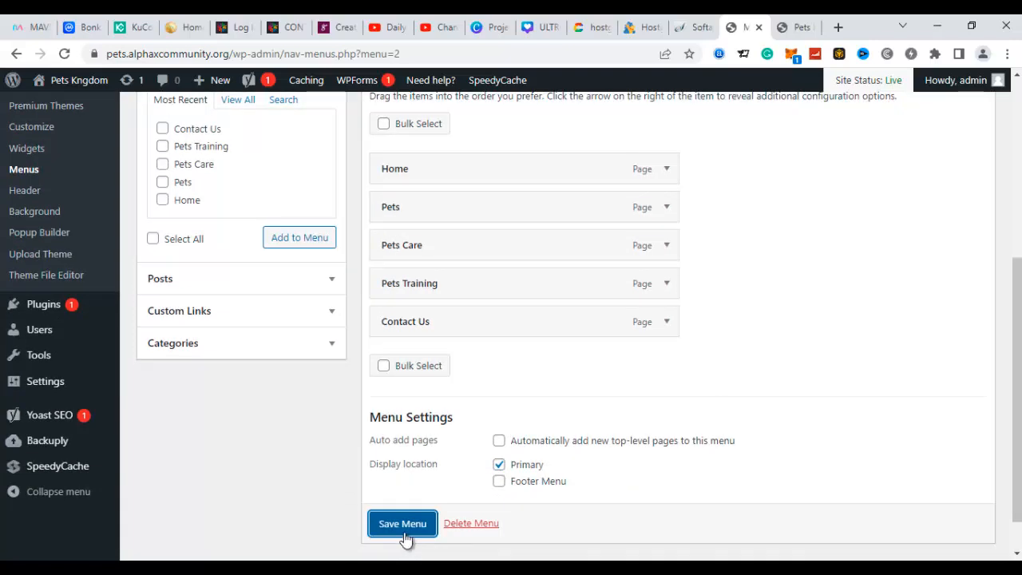
click(404, 532)
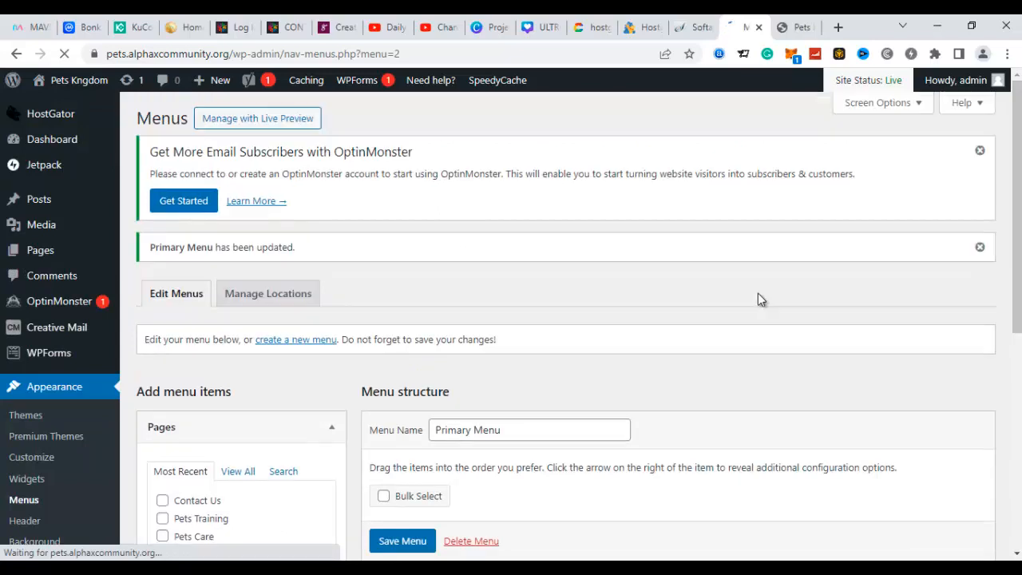
- Reload the live site to verify the new five-item menu order, then return to the Menus editor
scroll(569, 326, down, 3)
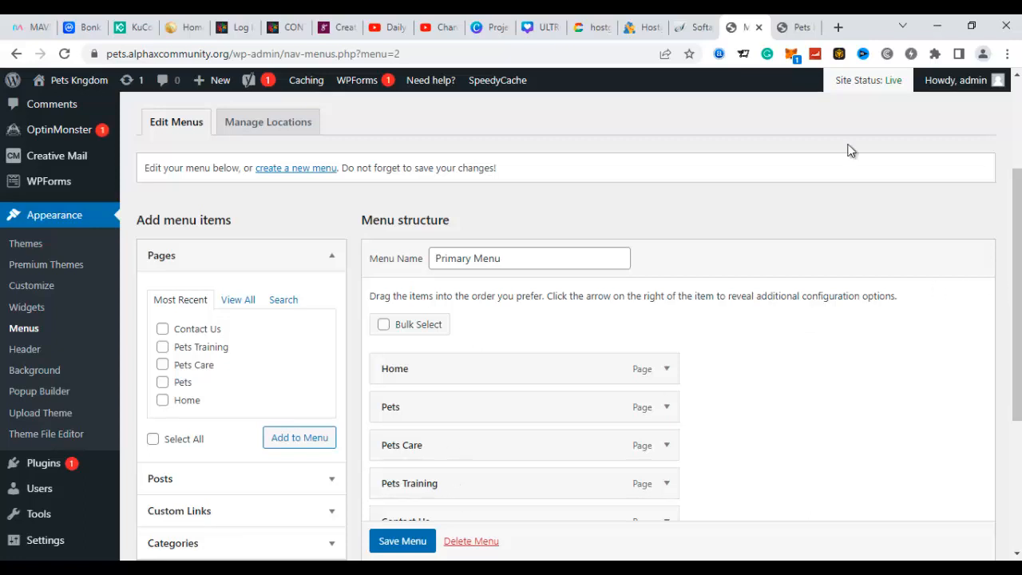
click(801, 27)
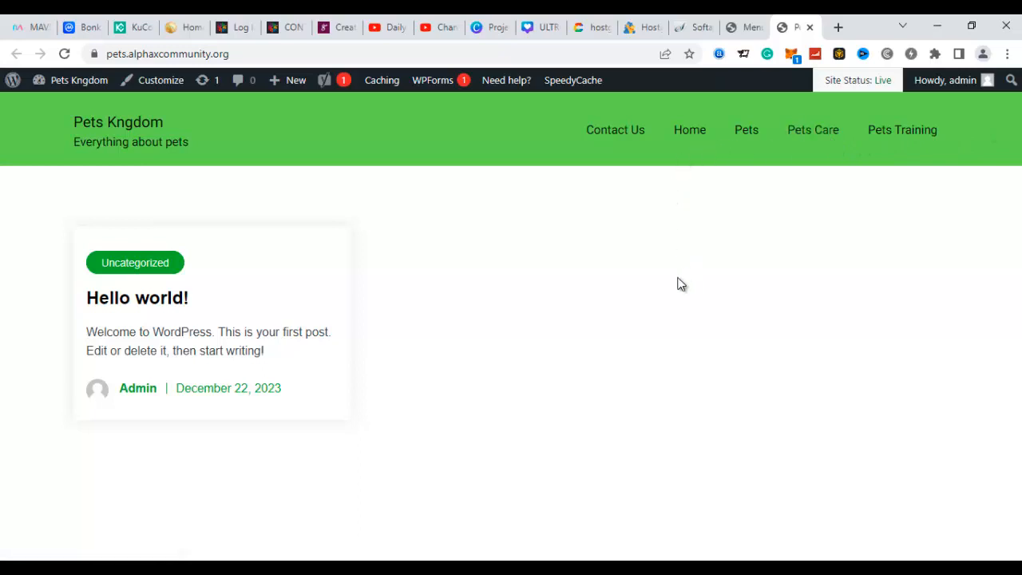
click(65, 54)
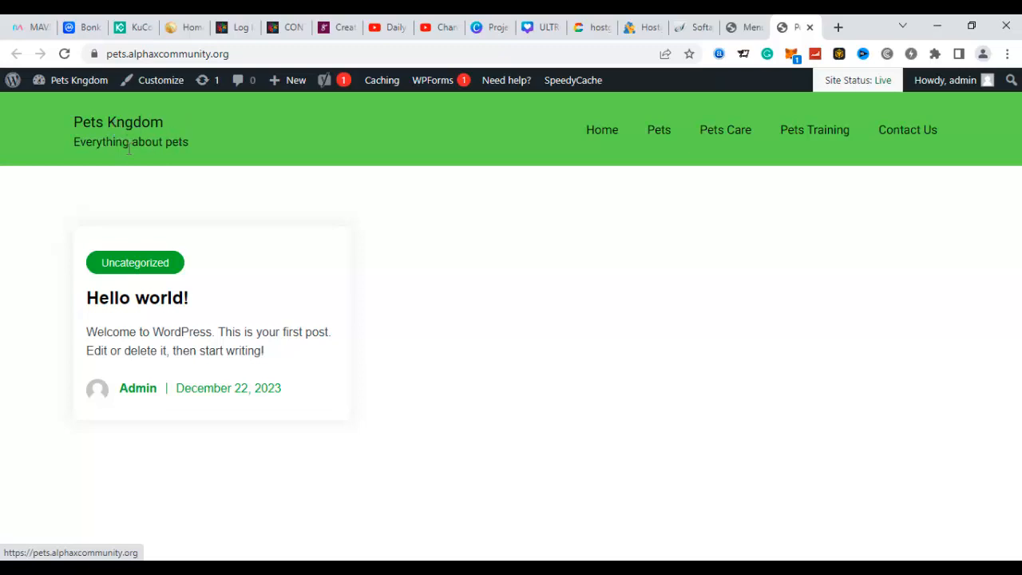
click(743, 29)
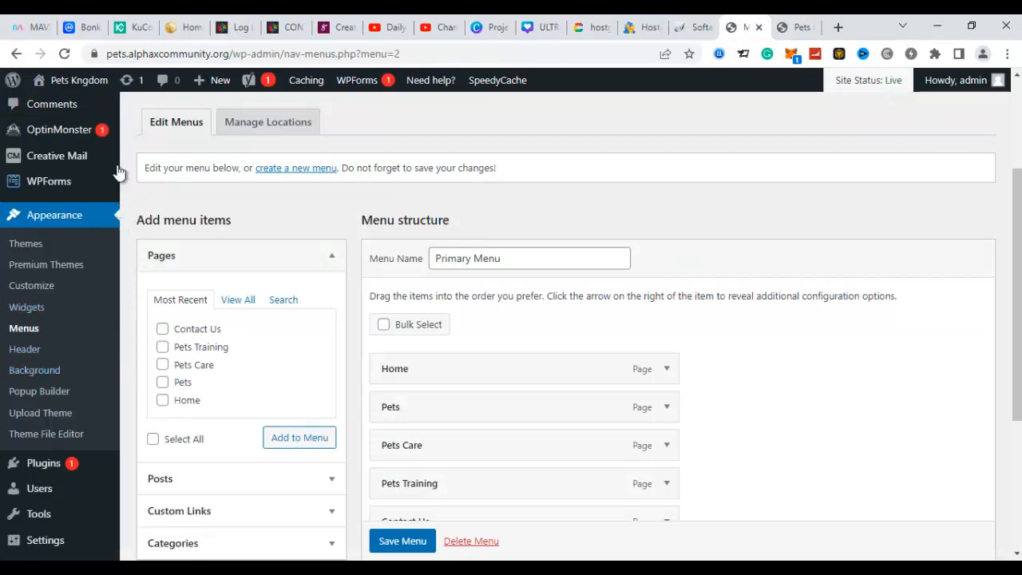
scroll(1018, 230, down, 3)
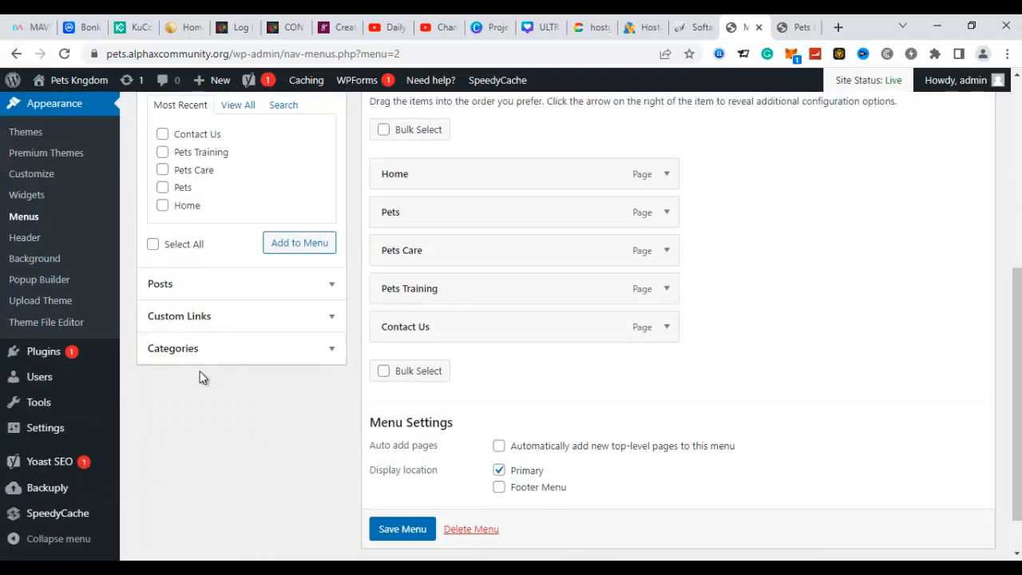
mouse_move(40, 431)
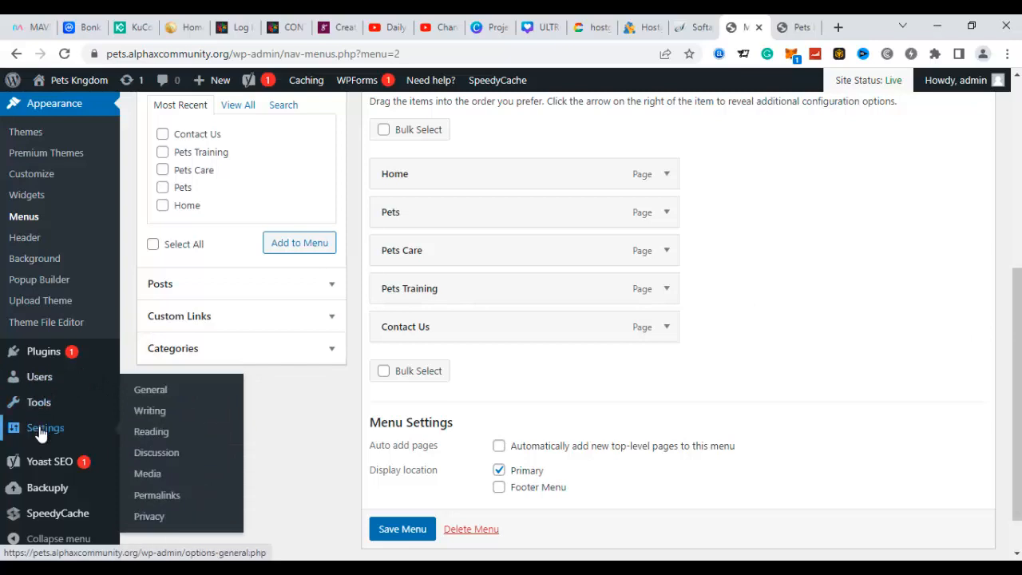
- Correct the Site Title from 'Pets Kngdom' to 'Pets Kingdom' in General Settings and save
click(152, 391)
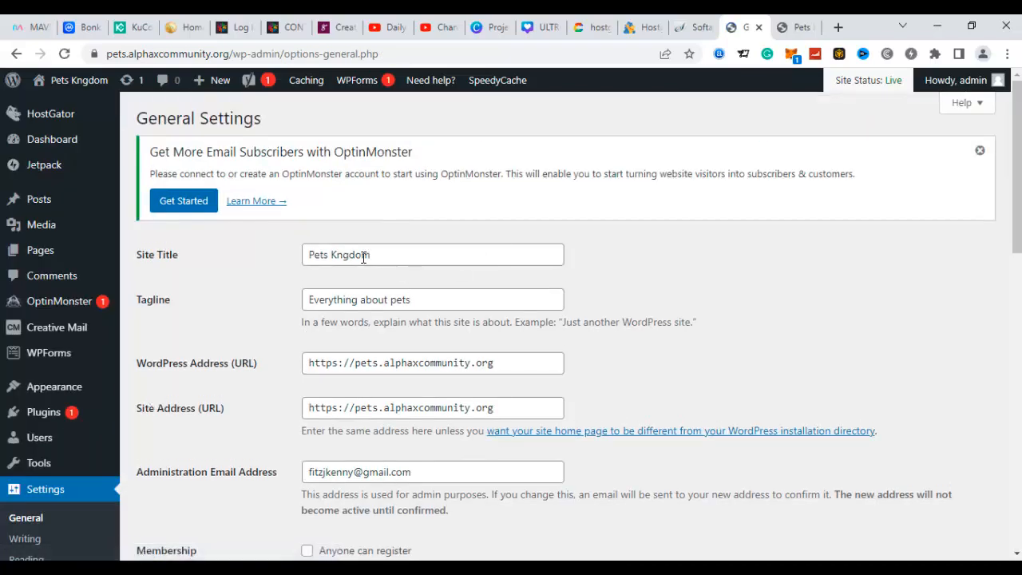
click(336, 257)
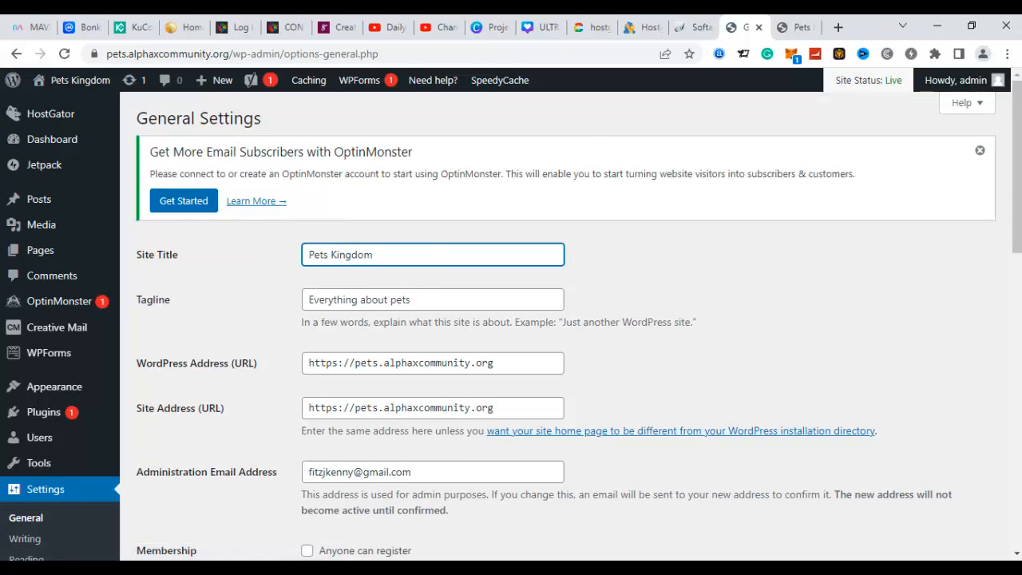
drag(1019, 174, 1019, 469)
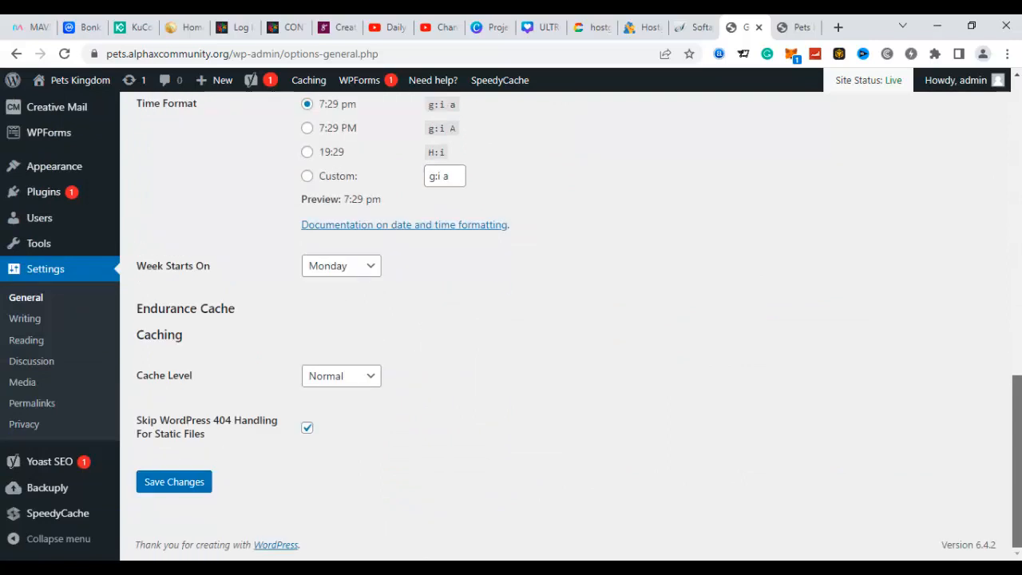
click(158, 488)
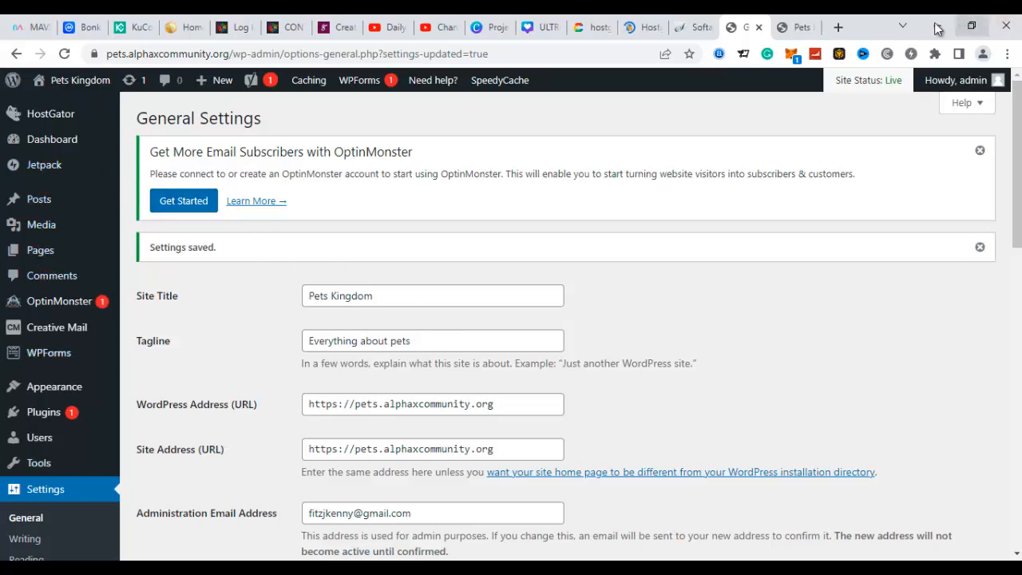
click(801, 28)
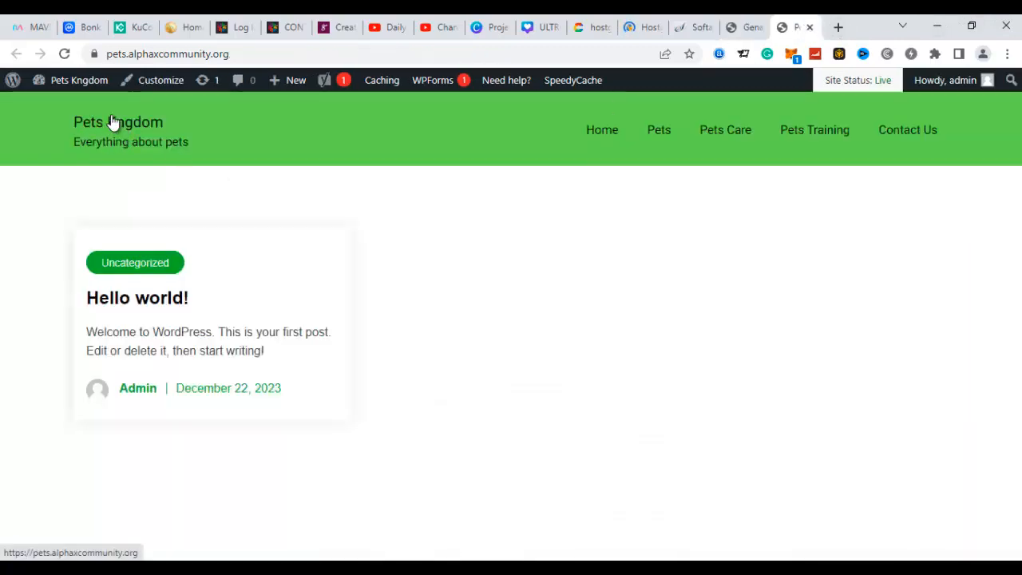
- Reload the site, visit Home, Pets, Pets Care, Pets Training and Contact Us, then edit Contact Us
click(64, 55)
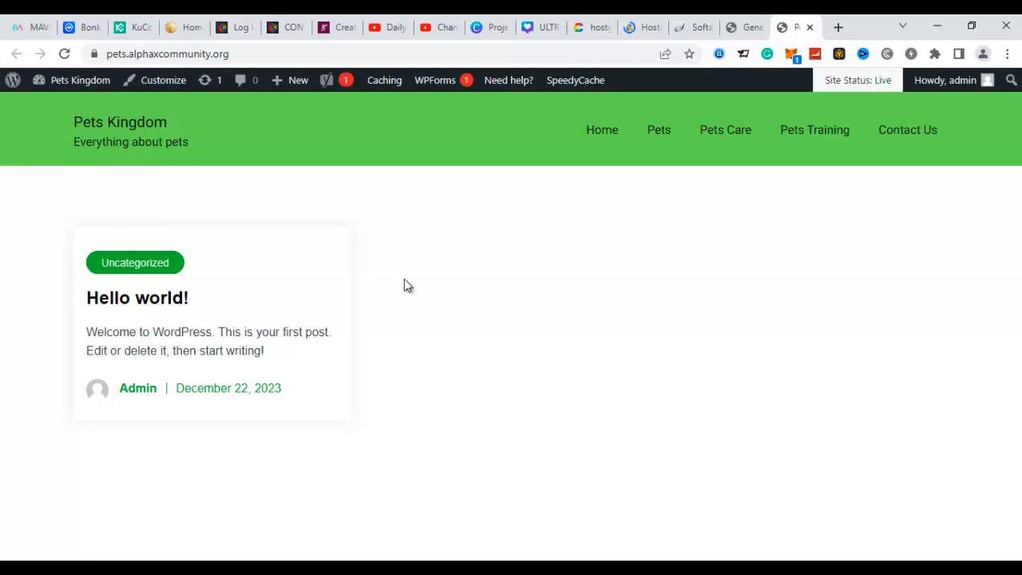
click(601, 136)
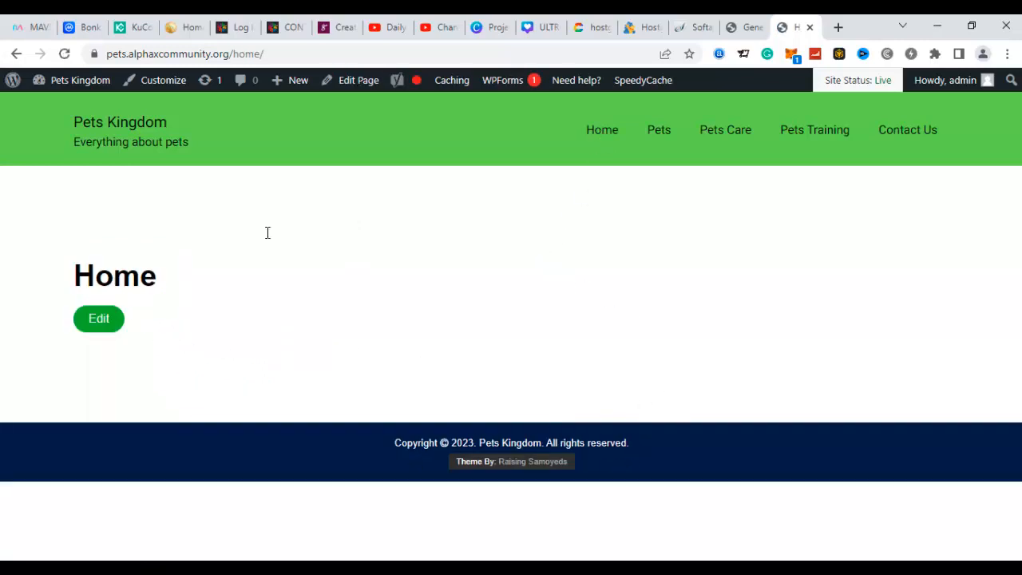
click(653, 137)
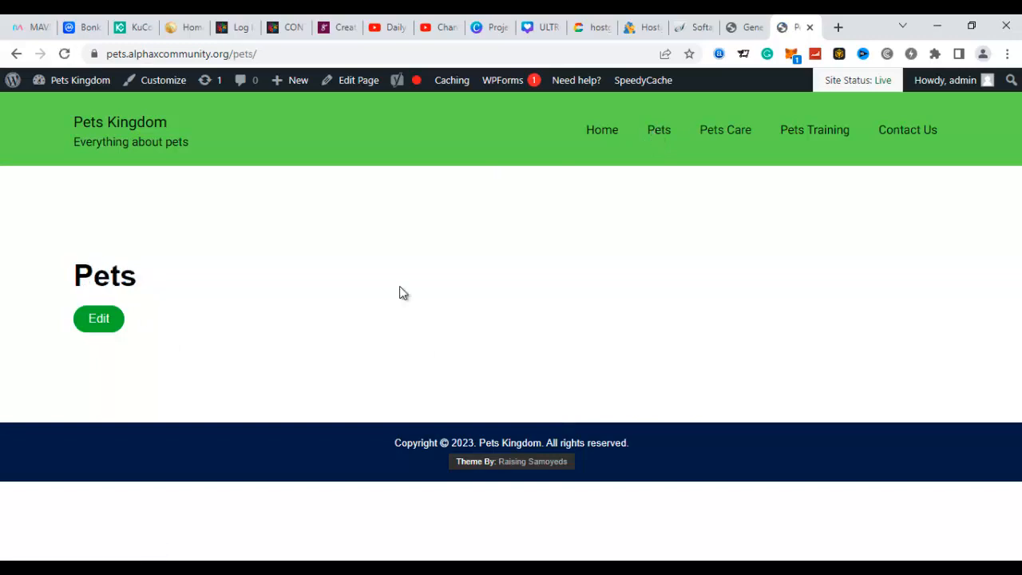
click(732, 136)
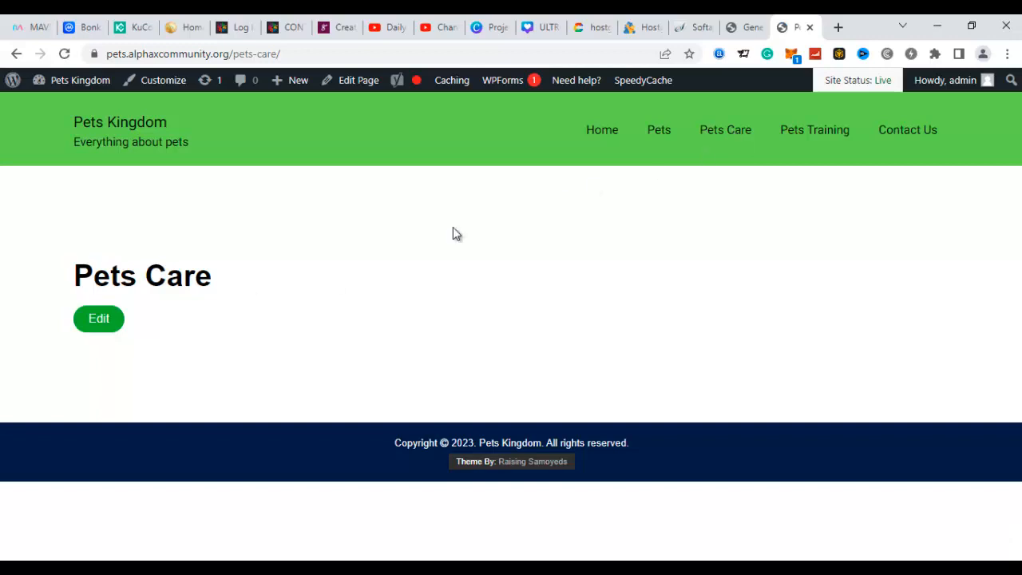
click(813, 135)
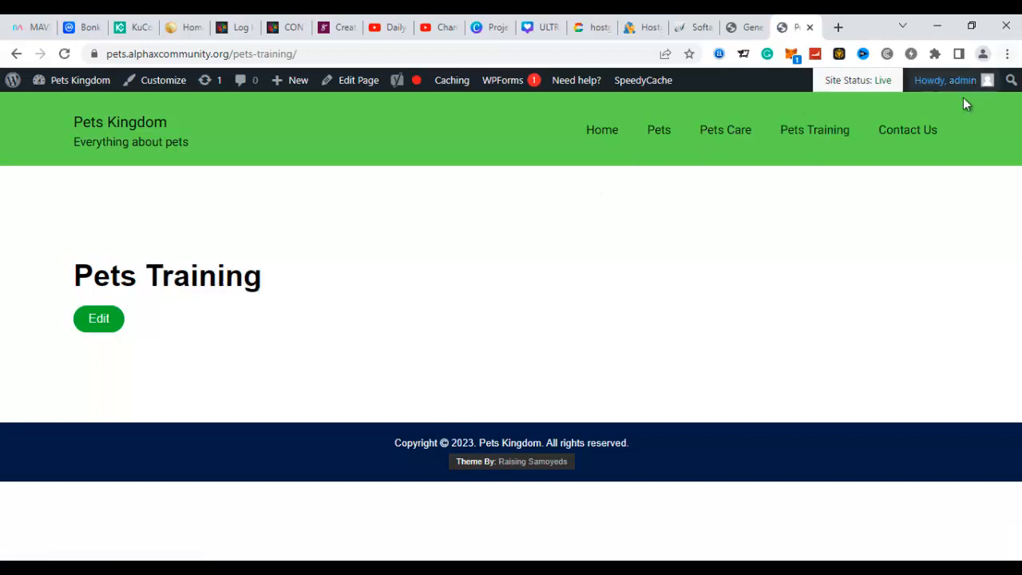
click(909, 134)
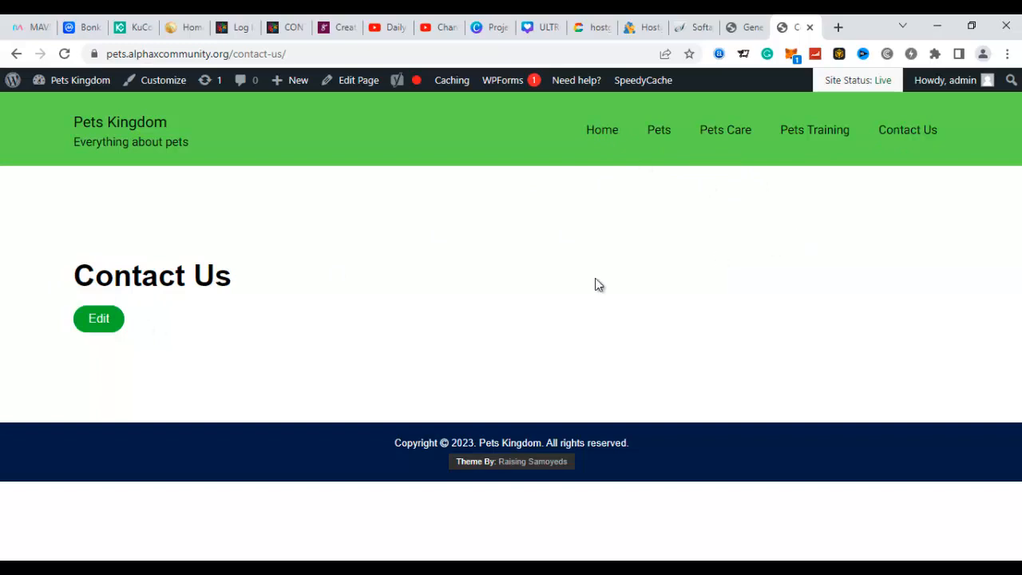
click(95, 327)
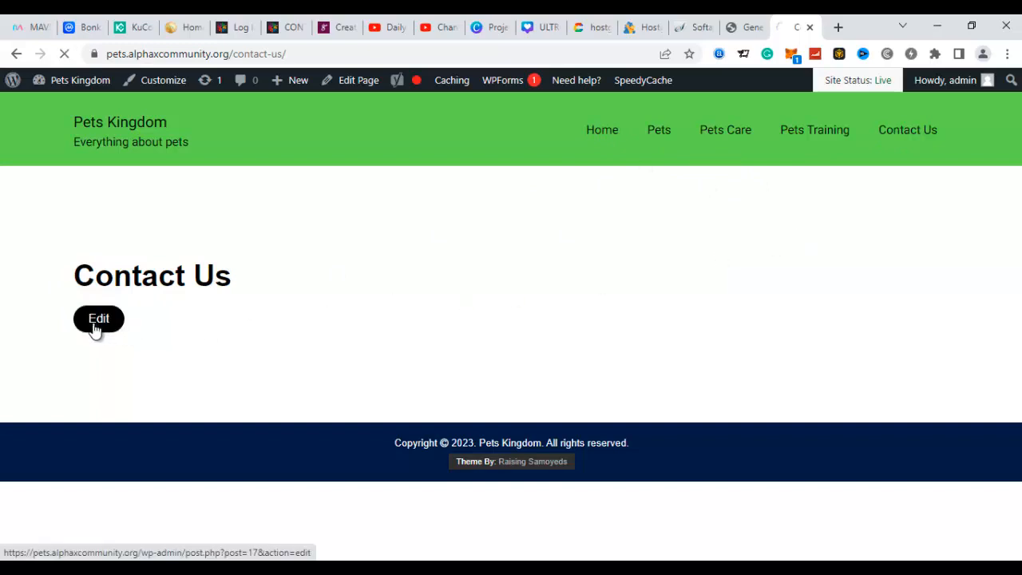